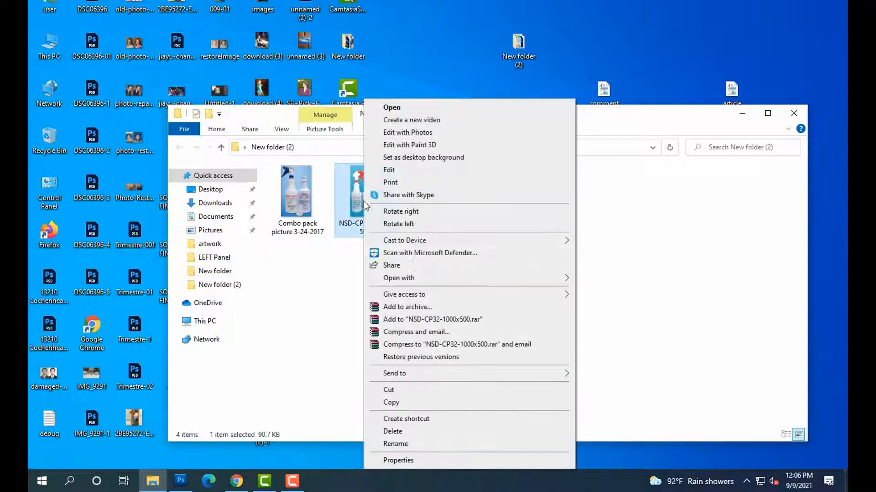
- Open the image NSD-CP32-1000x500.jpg in Adobe Photoshop CS5
{"action": "mouse_move", "coordinate": [409, 278]}
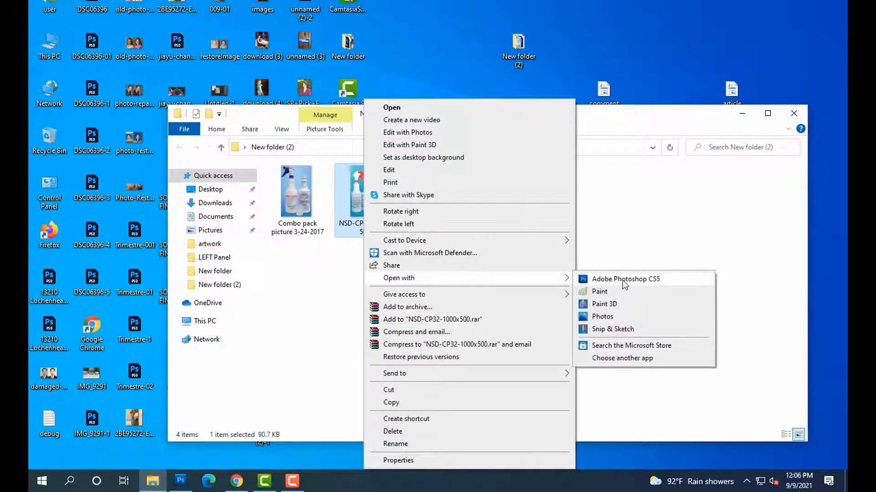
{"action": "left_click", "coordinate": [625, 280]}
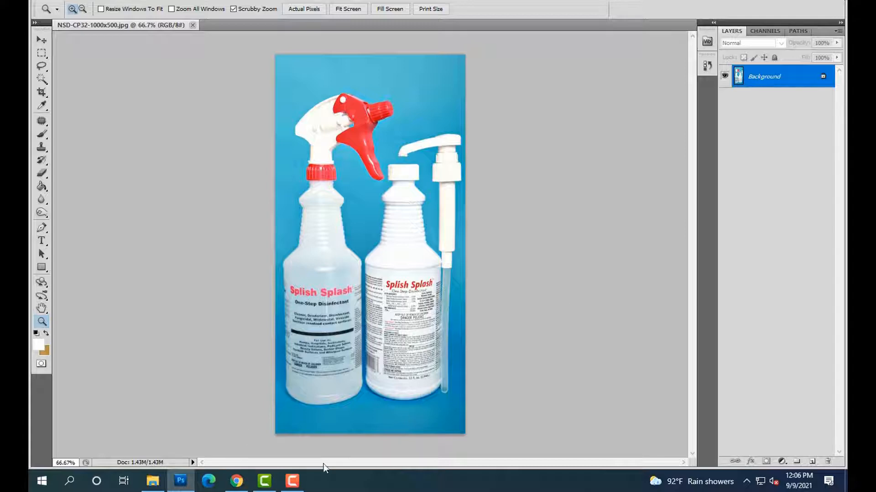
- Start a Pen tool path on the white bottle's lower left edge and curve it around the bottle's lower left corner
{"action": "left_click", "coordinate": [424, 396]}
{"action": "left_click", "coordinate": [430, 377]}
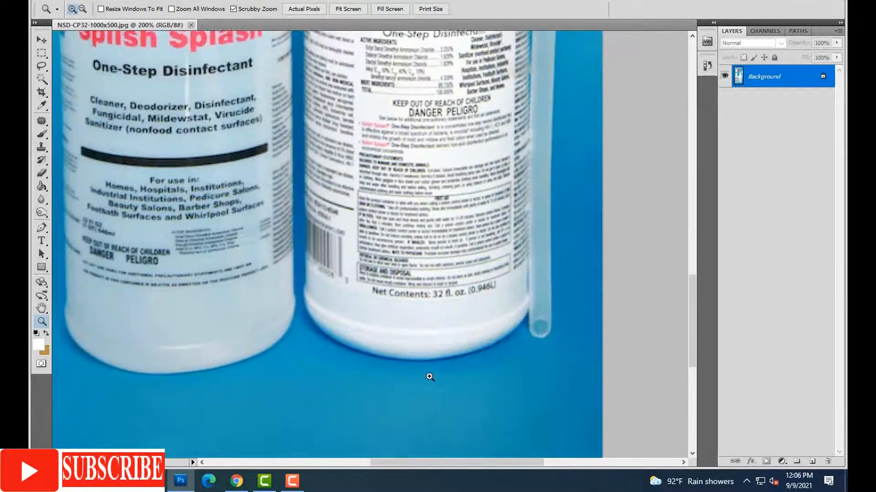
{"action": "scroll", "coordinate": [428, 374], "scroll_direction": "down", "scroll_amount": 3}
{"action": "left_click", "coordinate": [426, 368]}
{"action": "left_click", "coordinate": [425, 368]}
{"action": "scroll", "coordinate": [418, 367], "scroll_direction": "up", "scroll_amount": 5}
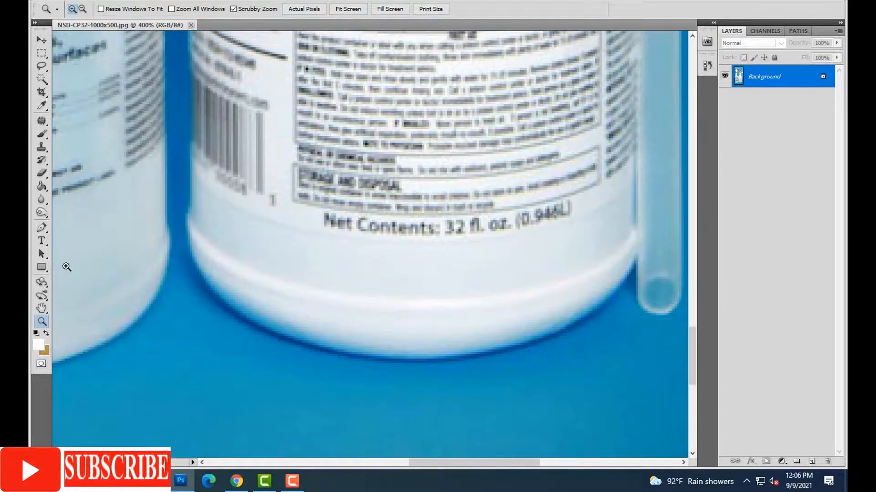
{"action": "key", "text": "p"}
{"action": "left_click", "coordinate": [191, 207]}
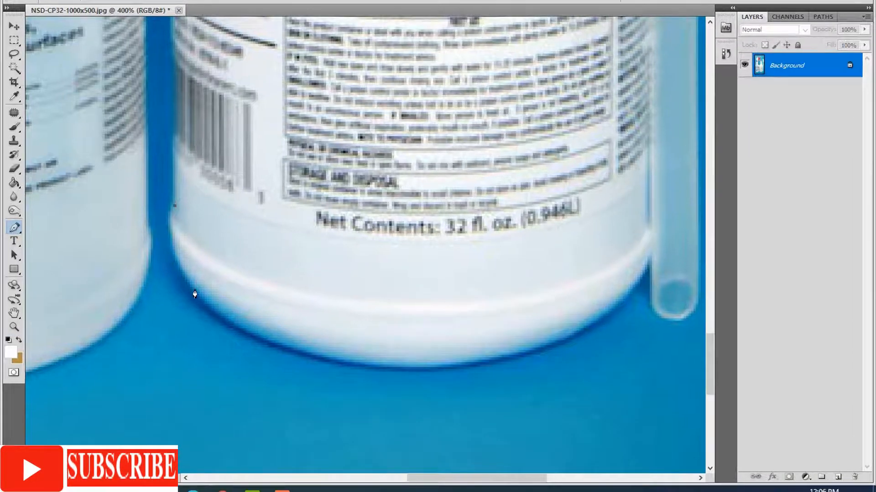
{"action": "left_click", "coordinate": [195, 290]}
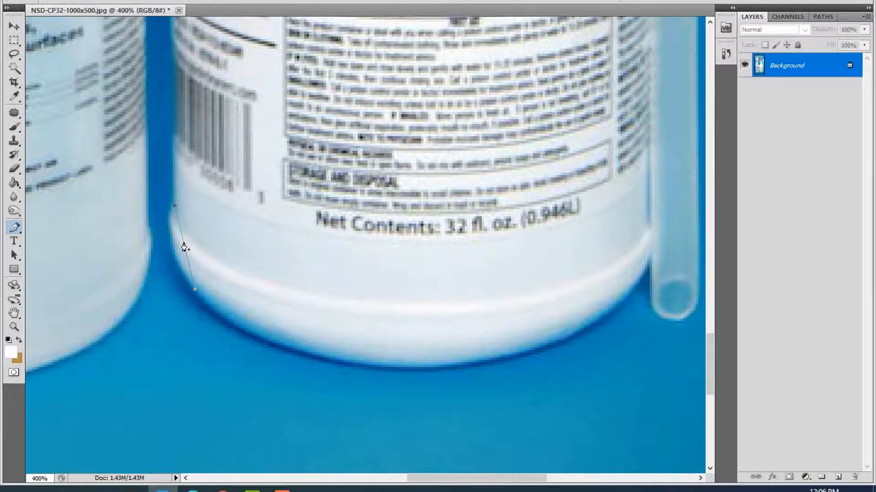
{"action": "left_click", "coordinate": [183, 242]}
{"action": "key", "text": "shift+Left"}
{"action": "key", "text": "shift+Left"}
- Continue the path along the white bottle's bottom edge, bending the segments to follow its curve
{"action": "scroll", "coordinate": [209, 237], "scroll_direction": "down", "scroll_amount": 2}
{"action": "left_click", "coordinate": [367, 315]}
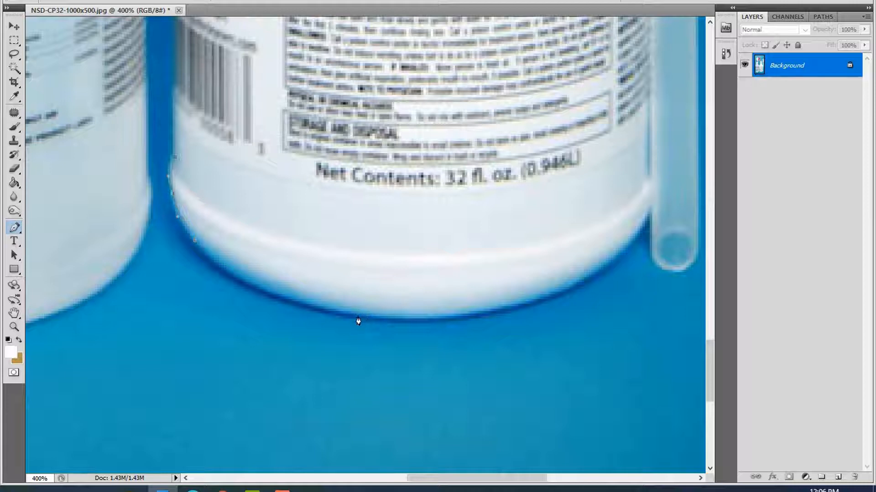
{"action": "left_click", "coordinate": [269, 274]}
{"action": "key", "text": "shift+Down"}
{"action": "key", "text": "shift+Down"}
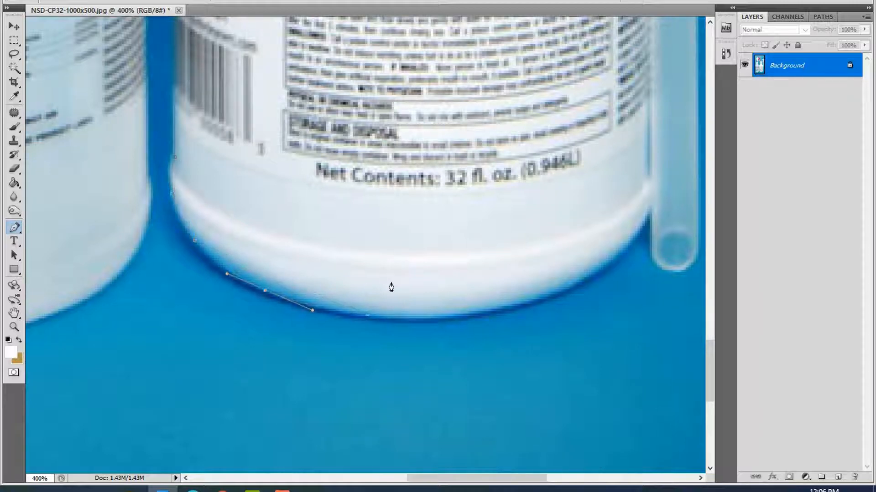
{"action": "left_click", "coordinate": [598, 268]}
{"action": "left_click", "coordinate": [496, 292]}
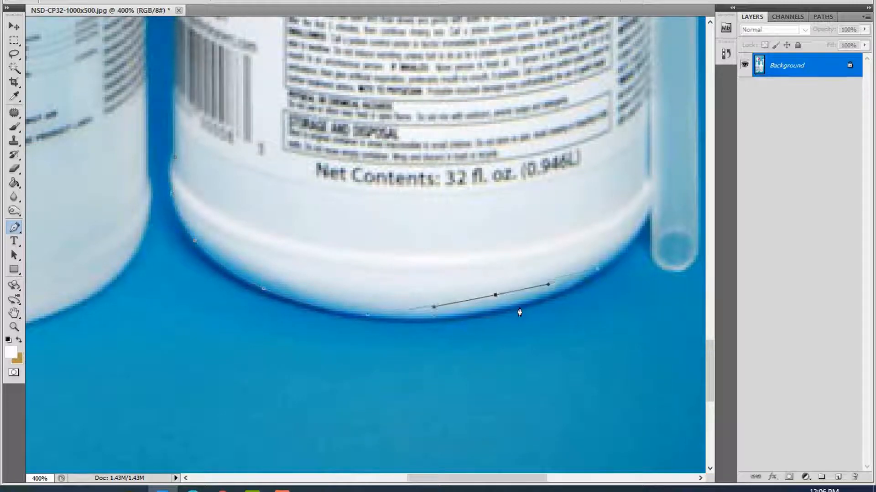
{"action": "key", "text": "shift+Down"}
- Extend the path around the bottle's lower right corner to the clear dip tube, curving it to the edge
{"action": "left_click", "coordinate": [649, 211]}
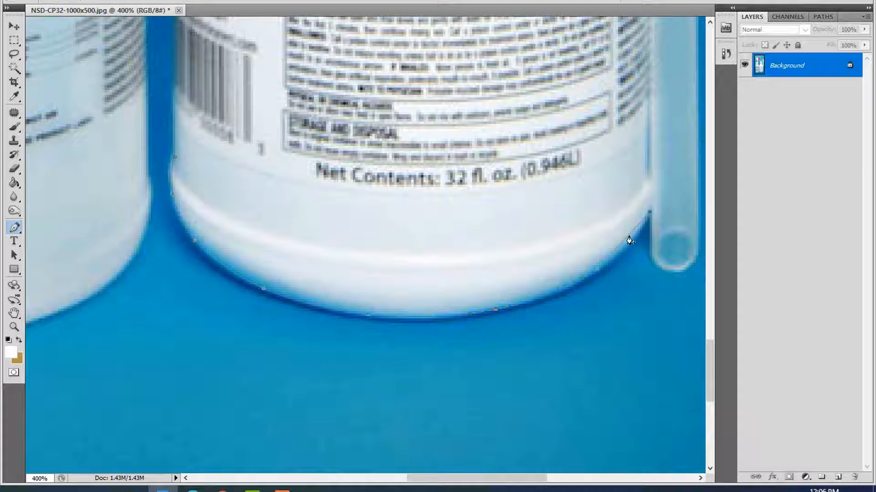
{"action": "left_click", "coordinate": [626, 237]}
{"action": "key", "text": "Down"}
{"action": "key", "text": "Down"}
{"action": "key", "text": "Down"}
{"action": "key", "text": "Down"}
- Trace the rounded bottom end of the clear dip tube with curved path segments
{"action": "left_click", "coordinate": [690, 263]}
{"action": "left_click", "coordinate": [674, 261]}
{"action": "key", "text": "Down"}
{"action": "key", "text": "Down"}
{"action": "key", "text": "Down"}
{"action": "key", "text": "Down"}
{"action": "key", "text": "Down"}
{"action": "left_click_drag", "start_coordinate": [488, 478], "coordinate": [521, 479]}
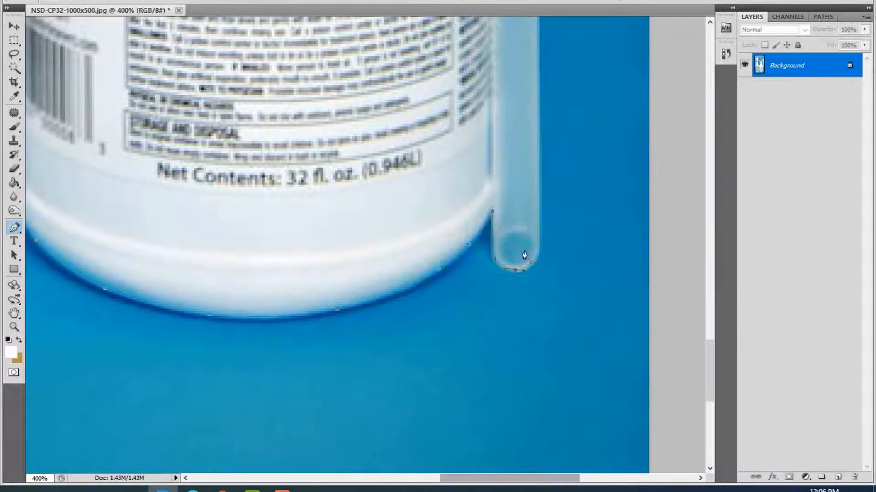
{"action": "left_click", "coordinate": [539, 248]}
{"action": "left_click", "coordinate": [535, 255]}
- Extend the path up the dip tube's right edge and the narrow white collar above it
{"action": "scroll", "coordinate": [574, 246], "scroll_direction": "up", "scroll_amount": 1}
{"action": "scroll", "coordinate": [575, 249], "scroll_direction": "up", "scroll_amount": 3}
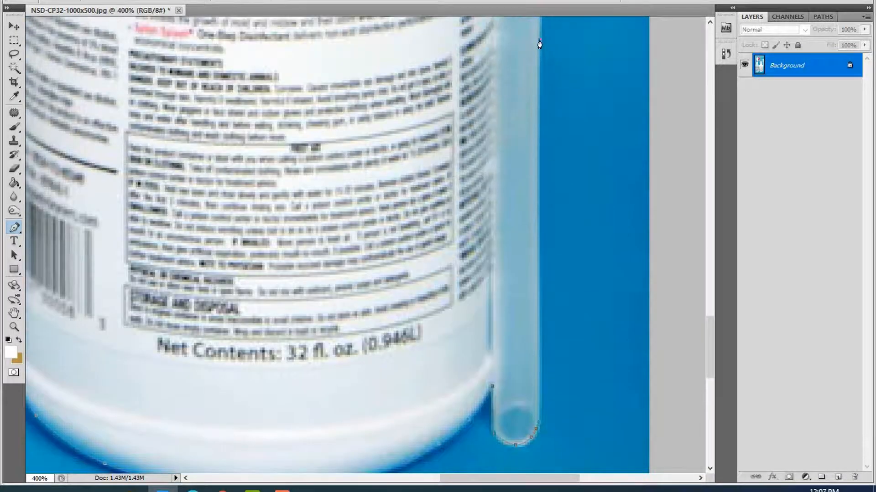
{"action": "scroll", "coordinate": [583, 319], "scroll_direction": "up", "scroll_amount": 8}
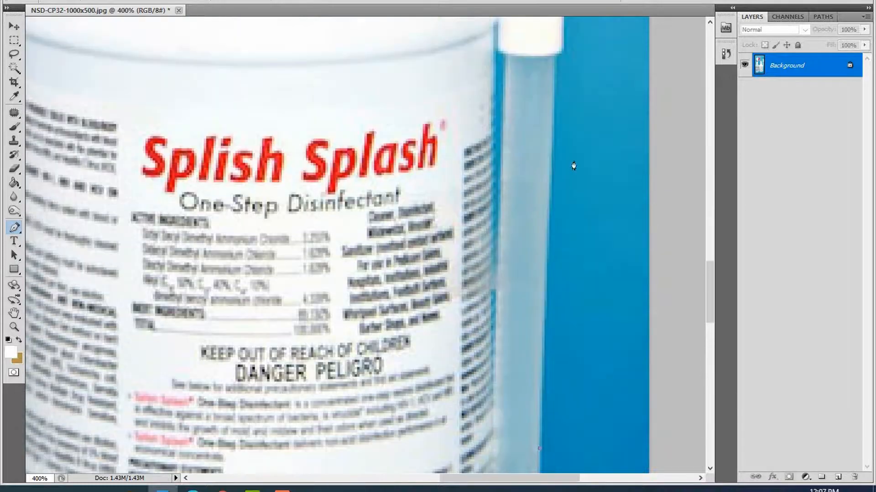
{"action": "scroll", "coordinate": [571, 132], "scroll_direction": "up", "scroll_amount": 1}
{"action": "left_click", "coordinate": [563, 88]}
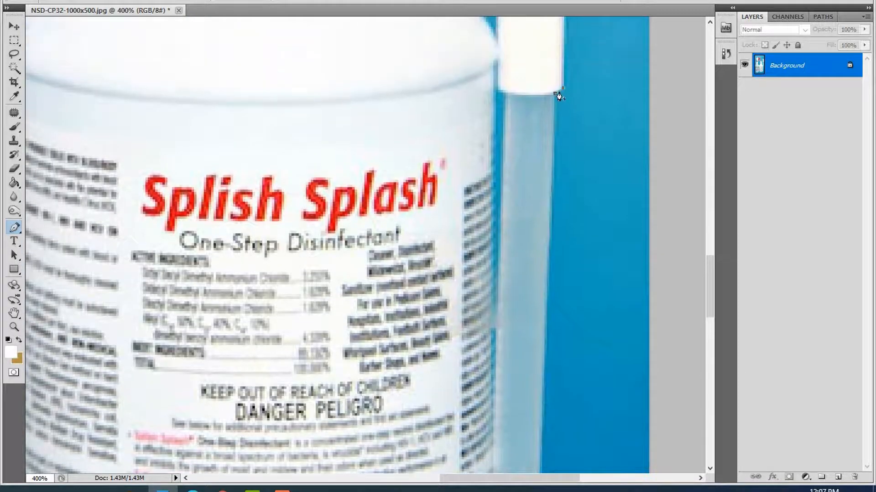
{"action": "scroll", "coordinate": [566, 117], "scroll_direction": "up", "scroll_amount": 3}
{"action": "left_click", "coordinate": [564, 124]}
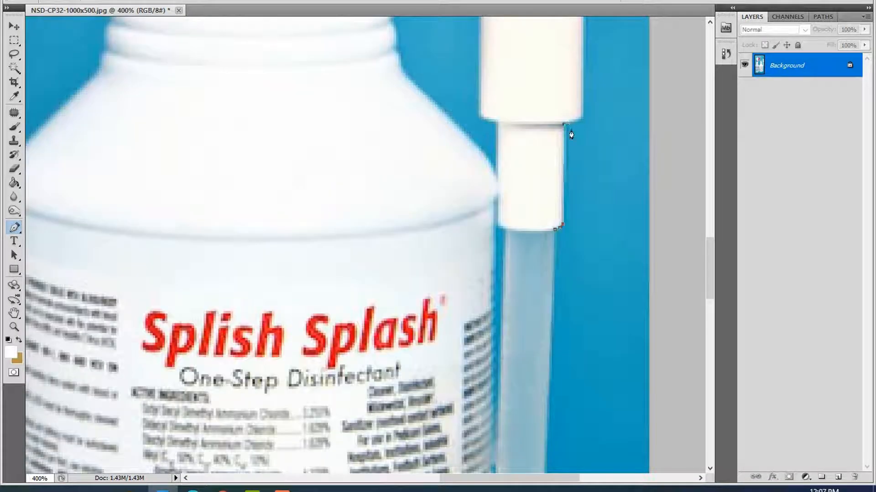
- Trace the right side of the pump's thick stem and ribbed cap, including the cap's rounded upper corner
{"action": "scroll", "coordinate": [593, 127], "scroll_direction": "up", "scroll_amount": 10}
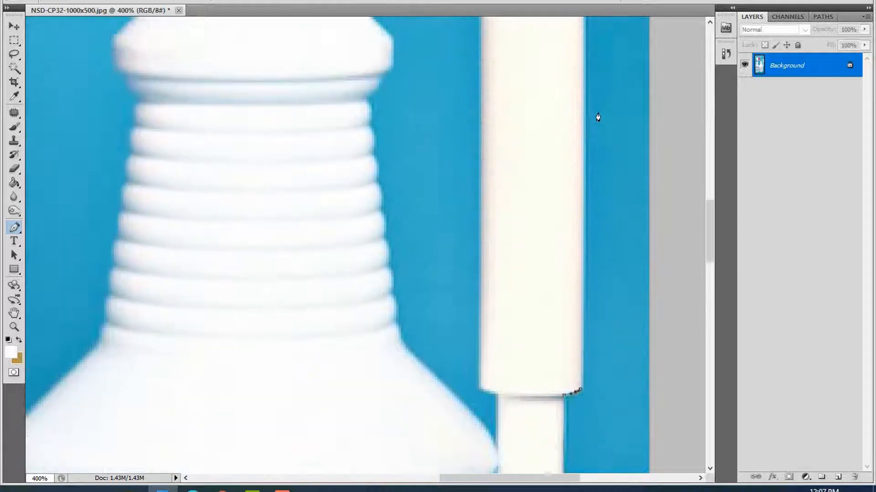
{"action": "left_click", "coordinate": [581, 84]}
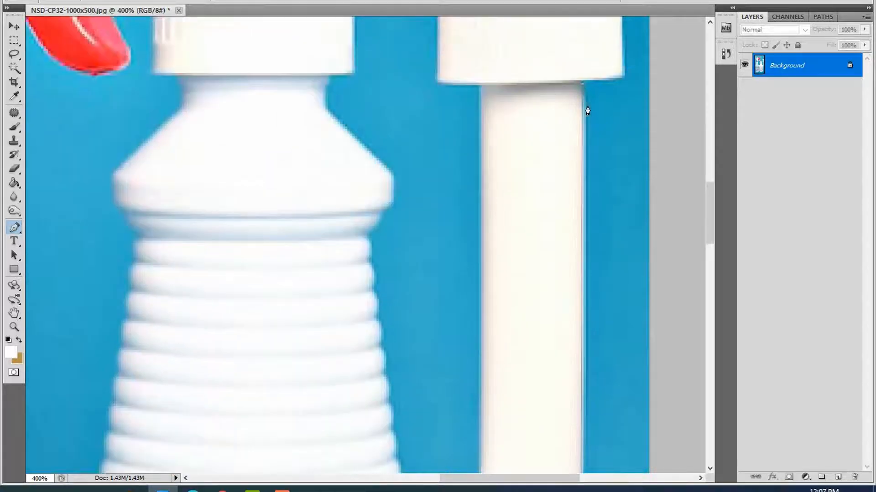
{"action": "left_click", "coordinate": [621, 77]}
{"action": "scroll", "coordinate": [621, 94], "scroll_direction": "up", "scroll_amount": 3}
{"action": "left_click", "coordinate": [620, 87]}
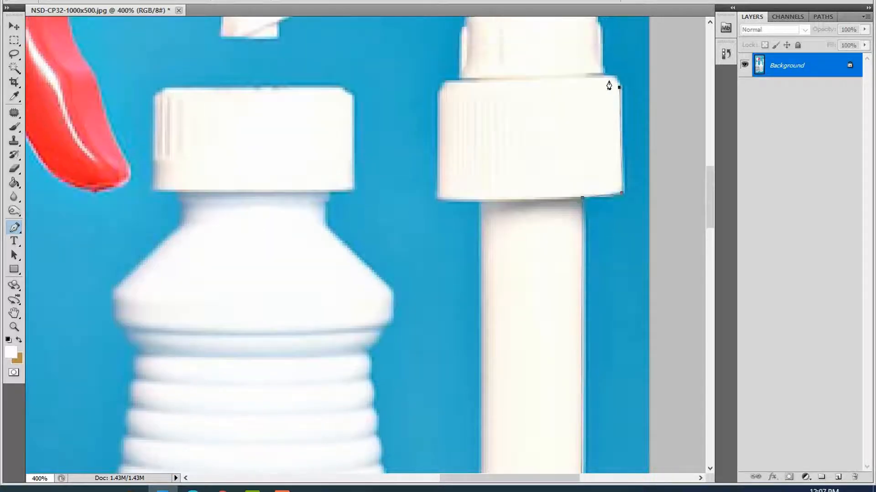
{"action": "left_click", "coordinate": [603, 76]}
{"action": "left_click", "coordinate": [611, 81]}
{"action": "left_click_drag", "start_coordinate": [611, 81], "coordinate": [599, 84]}
- Trace the right side of the collar and neck above the ribbed cap to the pump head's lower right corner
{"action": "scroll", "coordinate": [611, 87], "scroll_direction": "up", "scroll_amount": 2}
{"action": "left_click", "coordinate": [594, 70]}
{"action": "left_click", "coordinate": [596, 85]}
{"action": "scroll", "coordinate": [588, 107], "scroll_direction": "up", "scroll_amount": 1}
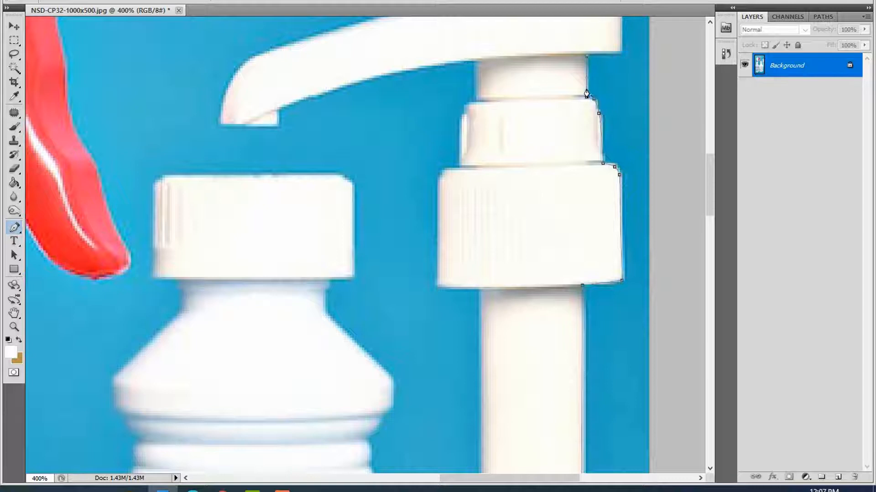
{"action": "scroll", "coordinate": [587, 60], "scroll_direction": "up", "scroll_amount": 1}
{"action": "left_click", "coordinate": [586, 88]}
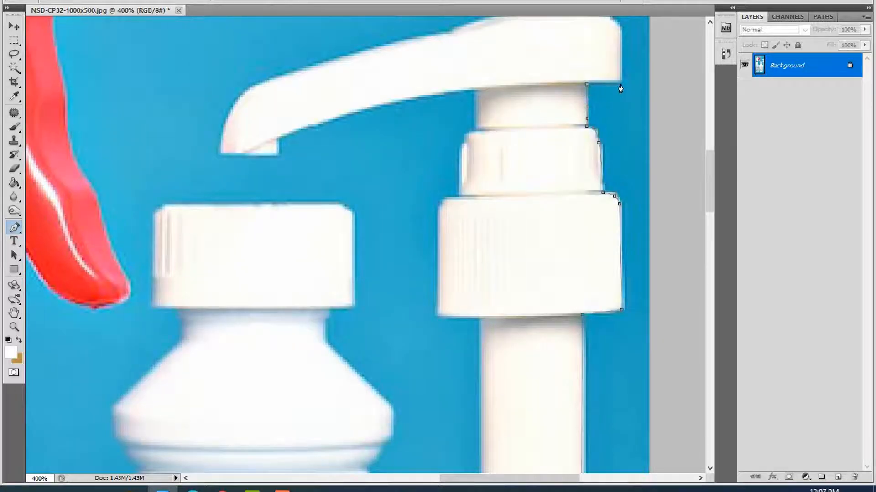
{"action": "left_click", "coordinate": [620, 84]}
- Trace the pump head's right end and its rounded upper right corner
{"action": "scroll", "coordinate": [632, 90], "scroll_direction": "up", "scroll_amount": 2}
{"action": "left_click", "coordinate": [618, 74]}
{"action": "left_click", "coordinate": [619, 82]}
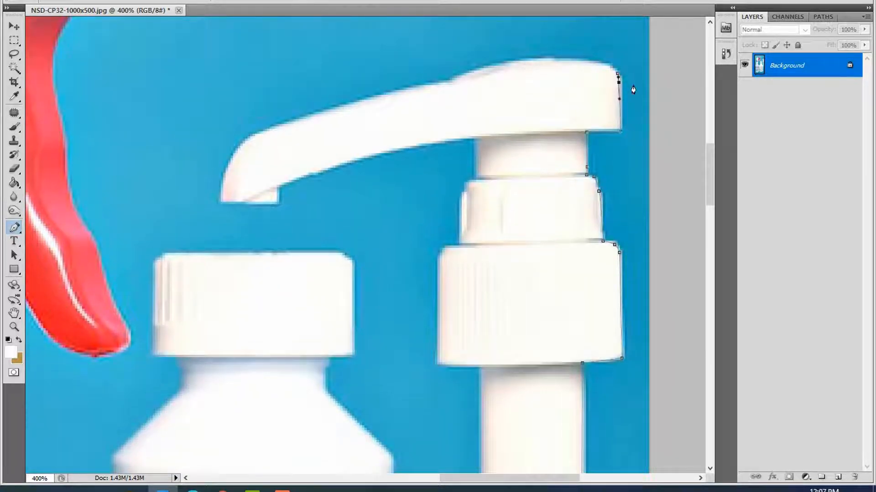
{"action": "left_click_drag", "start_coordinate": [619, 82], "coordinate": [605, 65]}
{"action": "left_click", "coordinate": [570, 59]}
{"action": "left_click", "coordinate": [603, 69]}
- Continue the path leftward along the top of the pump head and spout, curving it to the edge
{"action": "left_click", "coordinate": [489, 67]}
{"action": "left_click", "coordinate": [525, 61]}
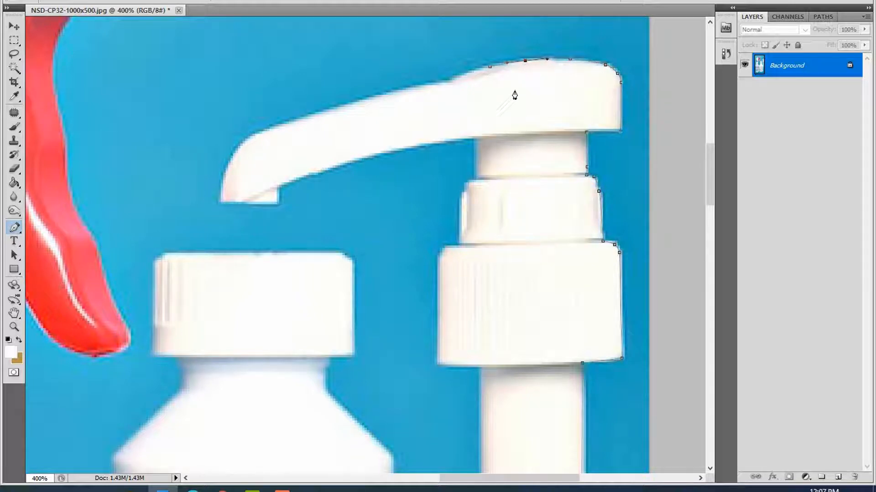
{"action": "left_click", "coordinate": [453, 81]}
{"action": "left_click", "coordinate": [471, 73]}
{"action": "left_click", "coordinate": [439, 83]}
{"action": "left_click", "coordinate": [268, 129]}
{"action": "left_click", "coordinate": [364, 103]}
- Curve the path around the spout's front and across the flat nozzle tip
{"action": "scroll", "coordinate": [238, 165], "scroll_direction": "down", "scroll_amount": 2}
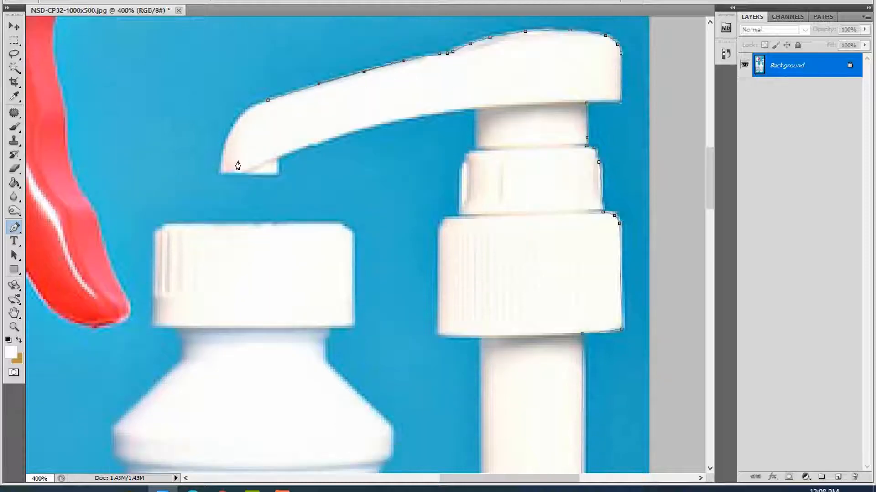
{"action": "left_click", "coordinate": [224, 146]}
{"action": "left_click", "coordinate": [252, 115]}
{"action": "key", "text": "Left"}
{"action": "key", "text": "Left"}
{"action": "key", "text": "Left"}
{"action": "key", "text": "Left"}
{"action": "left_click", "coordinate": [222, 175]}
{"action": "left_click", "coordinate": [280, 175]}
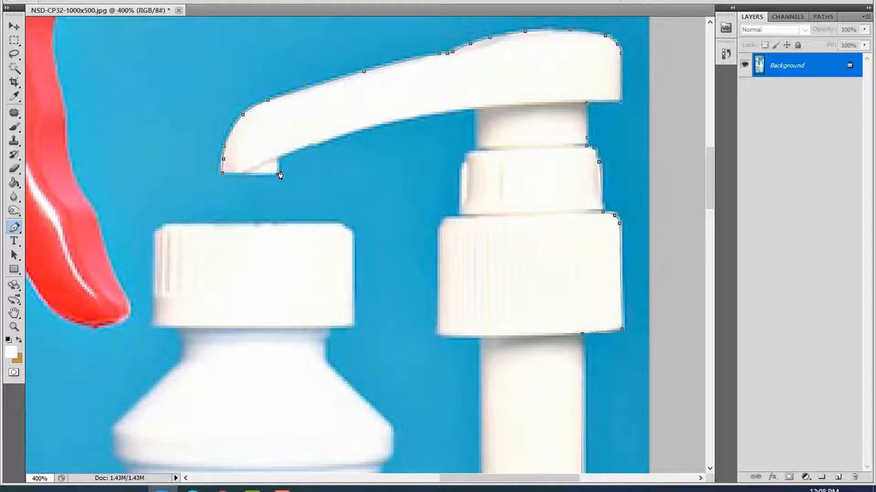
- Trace the underside of the spout from the nozzle tip back to the pump's neck
{"action": "left_click", "coordinate": [375, 126]}
{"action": "left_click", "coordinate": [304, 147]}
{"action": "left_click", "coordinate": [473, 114]}
- Trace the left side of the pump's collar and ribbed cap down to the cap's lower left corner
{"action": "left_click", "coordinate": [462, 169]}
{"action": "left_click", "coordinate": [468, 156]}
{"action": "left_click", "coordinate": [460, 216]}
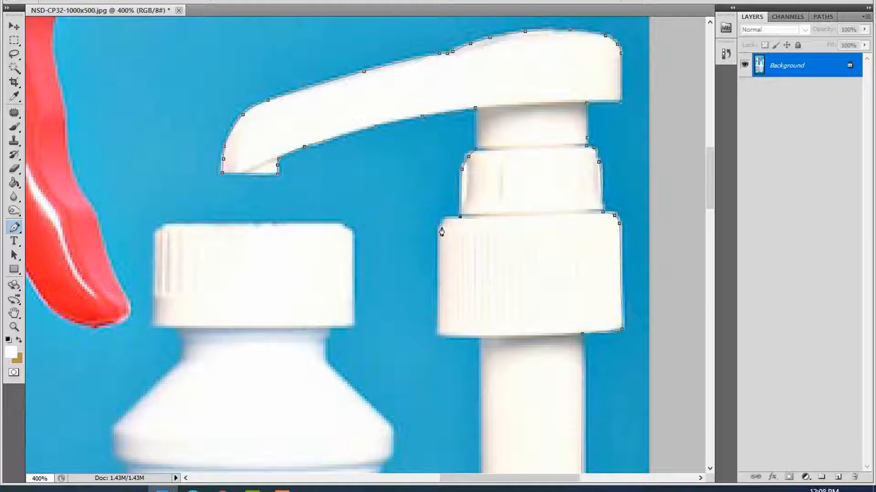
{"action": "left_click_drag", "start_coordinate": [439, 227], "coordinate": [456, 220]}
{"action": "scroll", "coordinate": [465, 224], "scroll_direction": "down", "scroll_amount": 3}
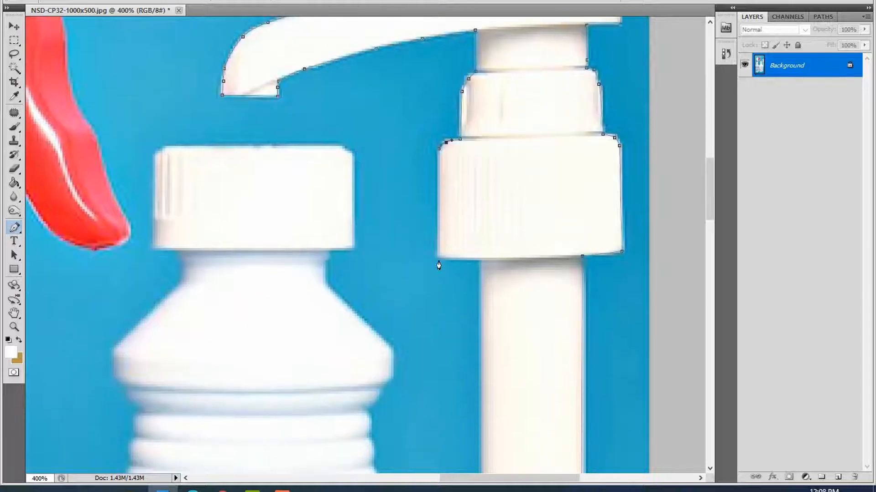
{"action": "left_click", "coordinate": [439, 258]}
- Trace the left edge of the pump's stem and narrow collar down to the white bottle's shoulder
{"action": "scroll", "coordinate": [471, 269], "scroll_direction": "down", "scroll_amount": 10}
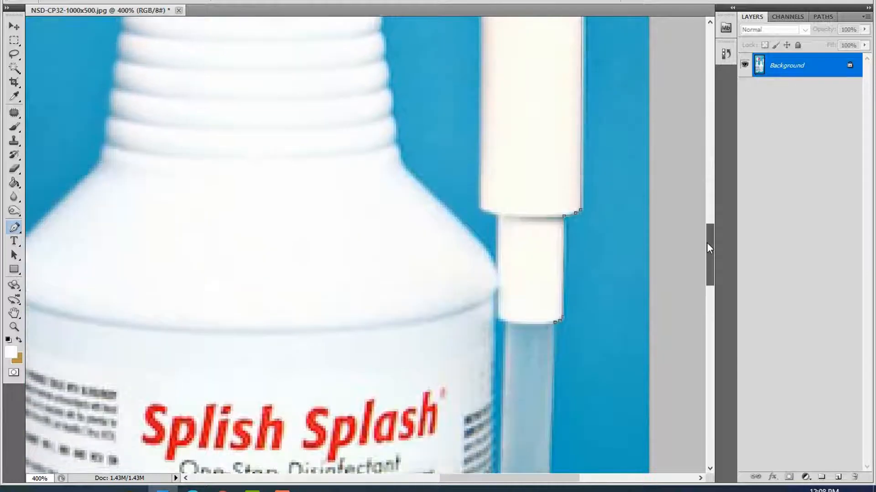
{"action": "left_click_drag", "start_coordinate": [707, 248], "coordinate": [707, 246]}
{"action": "left_click", "coordinate": [481, 209]}
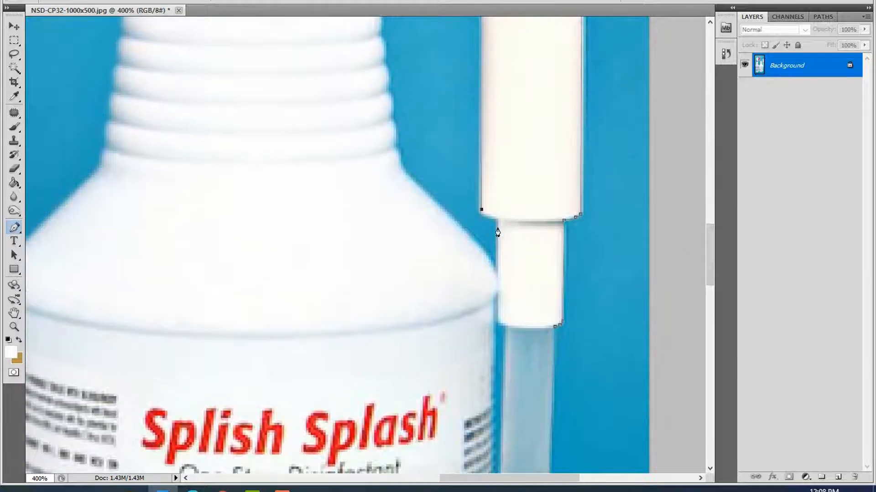
{"action": "left_click", "coordinate": [498, 218]}
{"action": "scroll", "coordinate": [499, 255], "scroll_direction": "down", "scroll_amount": 2}
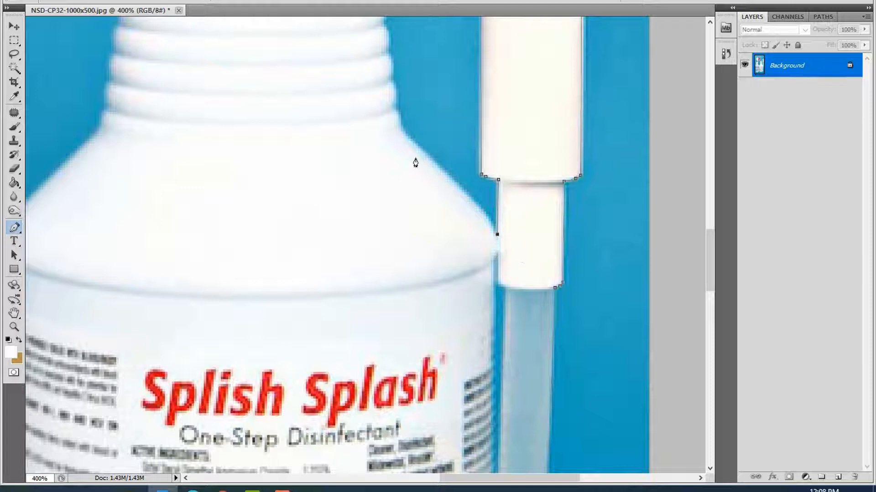
- Trace the white bottle's right shoulder up to the base of its ribbed neck, curving it to the edge
{"action": "left_click", "coordinate": [406, 137]}
{"action": "left_click", "coordinate": [466, 201]}
{"action": "key", "text": "ctrl+Right"}
{"action": "key", "text": "ctrl+Up"}
{"action": "scroll", "coordinate": [416, 197], "scroll_direction": "up", "scroll_amount": 2}
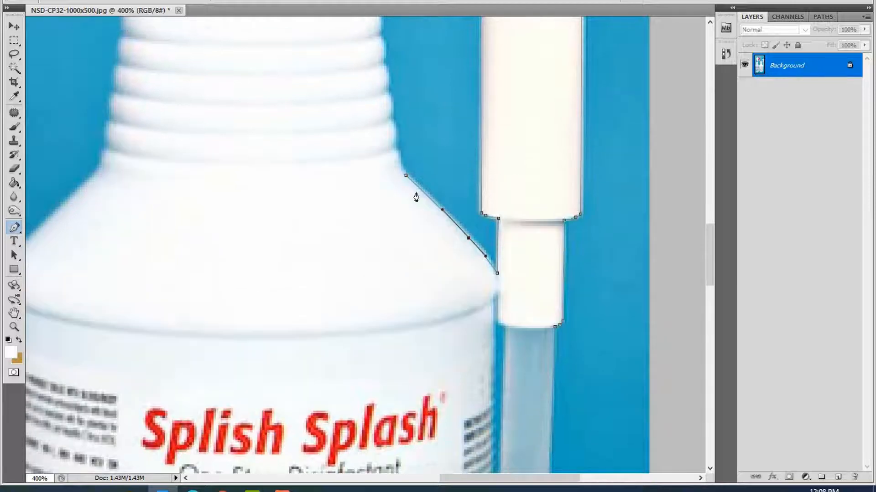
- Trace the right edge of the neck's base and lowest ribs, bending the path around each rib
{"action": "left_click", "coordinate": [401, 166]}
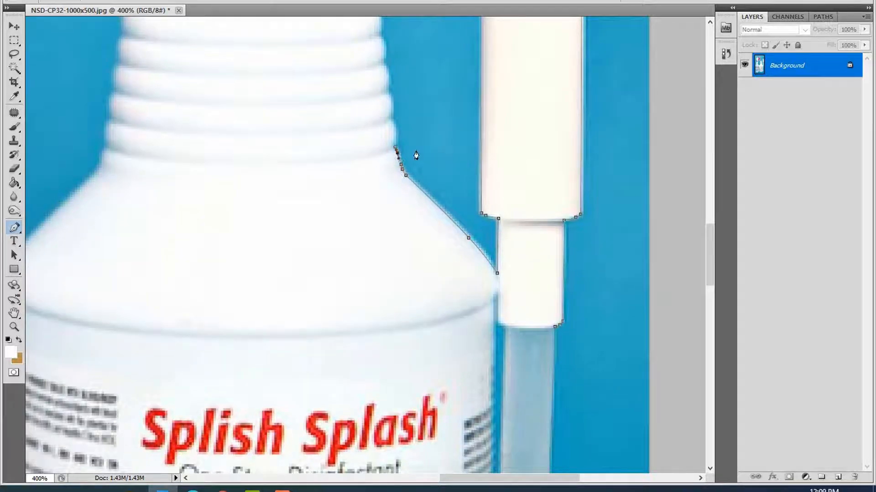
{"action": "scroll", "coordinate": [416, 156], "scroll_direction": "up", "scroll_amount": 2}
{"action": "left_click", "coordinate": [393, 159]}
{"action": "key", "text": "ctrl+Right"}
{"action": "scroll", "coordinate": [405, 159], "scroll_direction": "up", "scroll_amount": 3}
{"action": "left_click", "coordinate": [388, 149]}
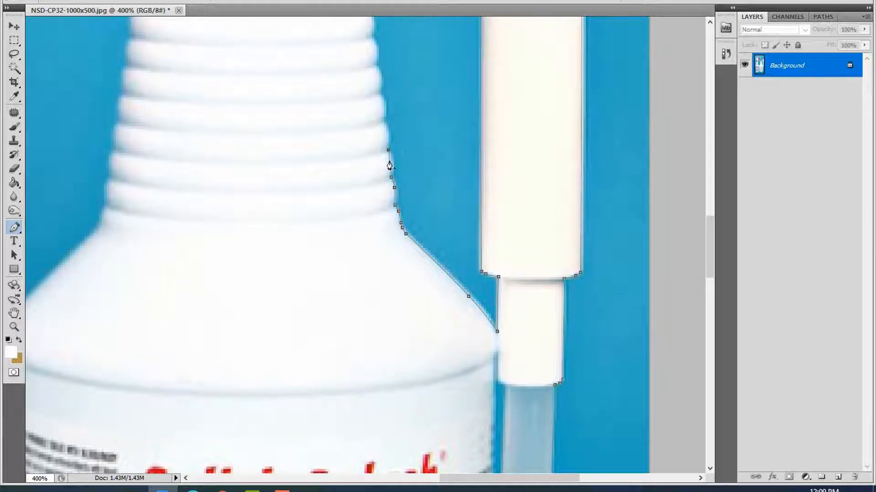
{"action": "left_click", "coordinate": [389, 159]}
{"action": "key", "text": "ctrl+Right"}
- Continue the path up the right edge of the neck's middle ribs, following each rib's curve
{"action": "scroll", "coordinate": [406, 160], "scroll_direction": "up", "scroll_amount": 2}
{"action": "left_click", "coordinate": [383, 142]}
{"action": "scroll", "coordinate": [404, 158], "scroll_direction": "up", "scroll_amount": 2}
{"action": "left_click", "coordinate": [379, 143]}
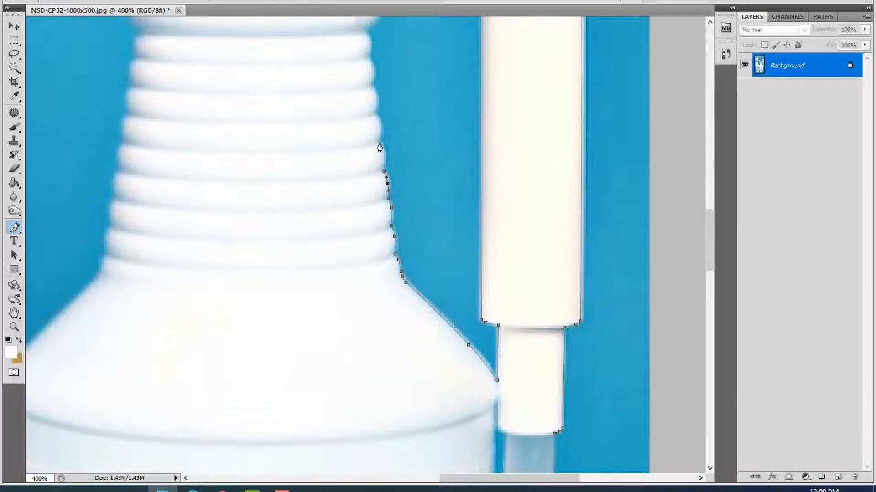
{"action": "left_click", "coordinate": [381, 154]}
{"action": "left_click_drag", "start_coordinate": [381, 154], "coordinate": [383, 154]}
{"action": "scroll", "coordinate": [400, 166], "scroll_direction": "up", "scroll_amount": 3}
{"action": "left_click", "coordinate": [377, 154]}
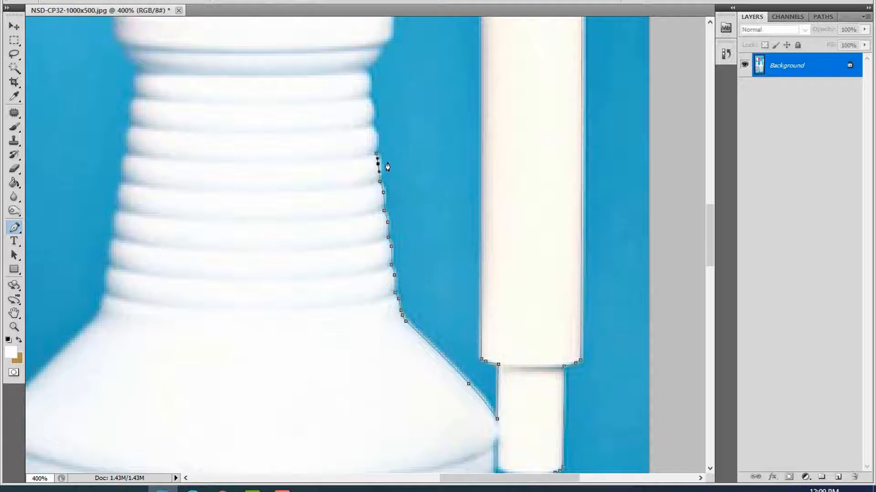
- Trace the right edge of the neck's uppermost ribs with short curved segments
{"action": "scroll", "coordinate": [381, 166], "scroll_direction": "up", "scroll_amount": 1}
{"action": "left_click", "coordinate": [372, 136]}
{"action": "scroll", "coordinate": [398, 151], "scroll_direction": "up", "scroll_amount": 2}
{"action": "left_click", "coordinate": [368, 126]}
{"action": "left_click", "coordinate": [370, 139]}
{"action": "scroll", "coordinate": [379, 143], "scroll_direction": "up", "scroll_amount": 3}
{"action": "left_click_drag", "start_coordinate": [370, 138], "coordinate": [390, 143]}
{"action": "left_click", "coordinate": [367, 129]}
{"action": "left_click", "coordinate": [367, 140]}
- Trace the groove above the ribs and the right side of the flared section beneath the bottle's cap
{"action": "scroll", "coordinate": [382, 137], "scroll_direction": "up", "scroll_amount": 2}
{"action": "left_click", "coordinate": [383, 124]}
{"action": "left_click", "coordinate": [378, 132]}
{"action": "left_click", "coordinate": [371, 144]}
{"action": "scroll", "coordinate": [392, 143], "scroll_direction": "up", "scroll_amount": 3}
{"action": "left_click", "coordinate": [392, 117]}
{"action": "left_click", "coordinate": [387, 143]}
{"action": "scroll", "coordinate": [402, 135], "scroll_direction": "up", "scroll_amount": 3}
{"action": "left_click", "coordinate": [392, 146]}
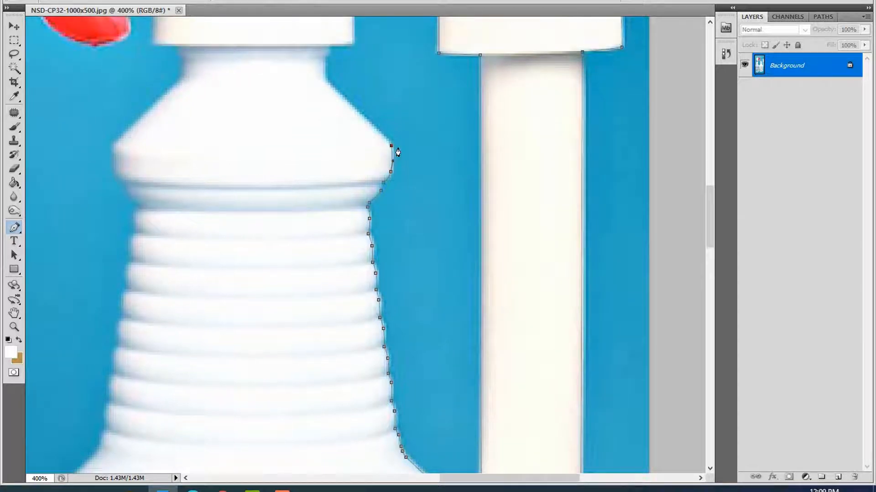
- Trace the right slope of the flared section and the narrow neck up to the underside of the bottle's cap
{"action": "left_click", "coordinate": [339, 95]}
{"action": "left_click", "coordinate": [378, 131]}
{"action": "scroll", "coordinate": [346, 124], "scroll_direction": "up", "scroll_amount": 1}
{"action": "left_click", "coordinate": [324, 95]}
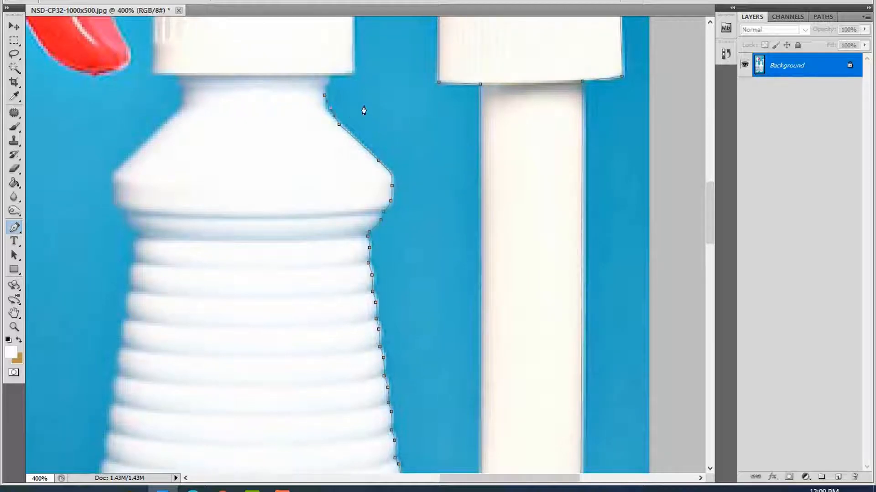
{"action": "left_click", "coordinate": [325, 87]}
- Trace the right side, rounded upper-right corner and top edge of the bottle's cap
{"action": "scroll", "coordinate": [360, 91], "scroll_direction": "up", "scroll_amount": 4}
{"action": "left_click", "coordinate": [353, 87]}
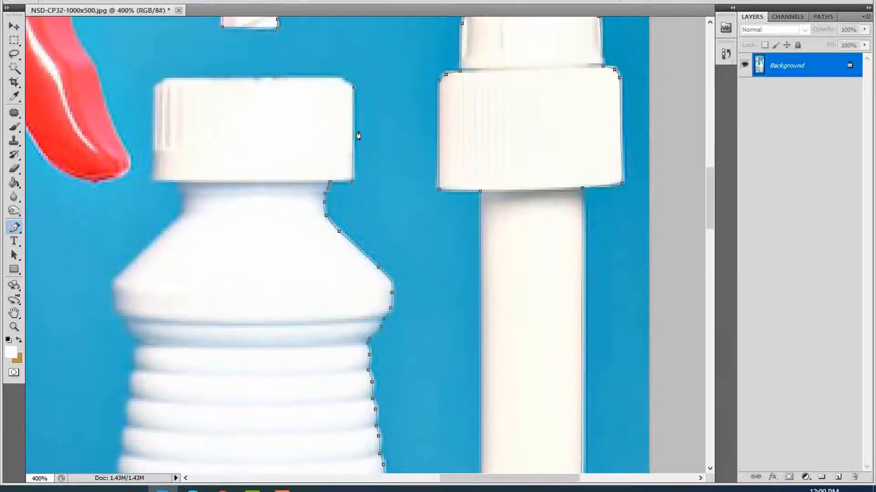
{"action": "scroll", "coordinate": [367, 168], "scroll_direction": "up", "scroll_amount": 1}
{"action": "left_click_drag", "start_coordinate": [338, 107], "coordinate": [344, 113]}
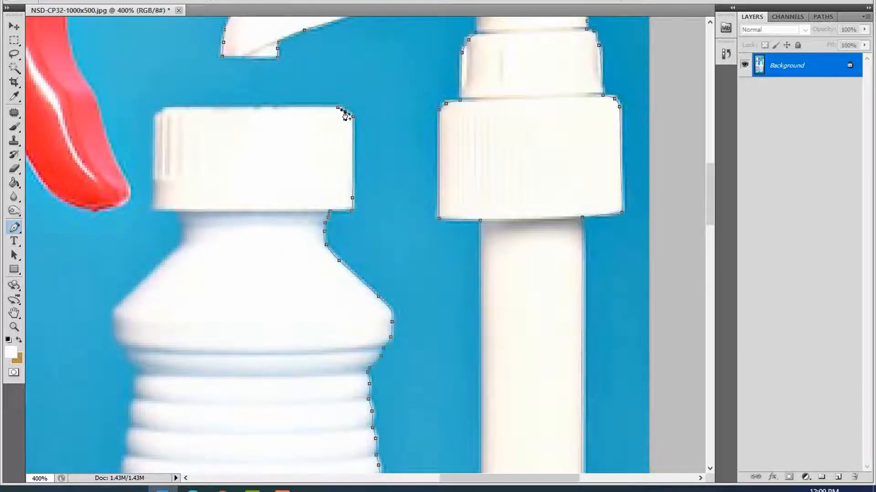
{"action": "left_click", "coordinate": [164, 106]}
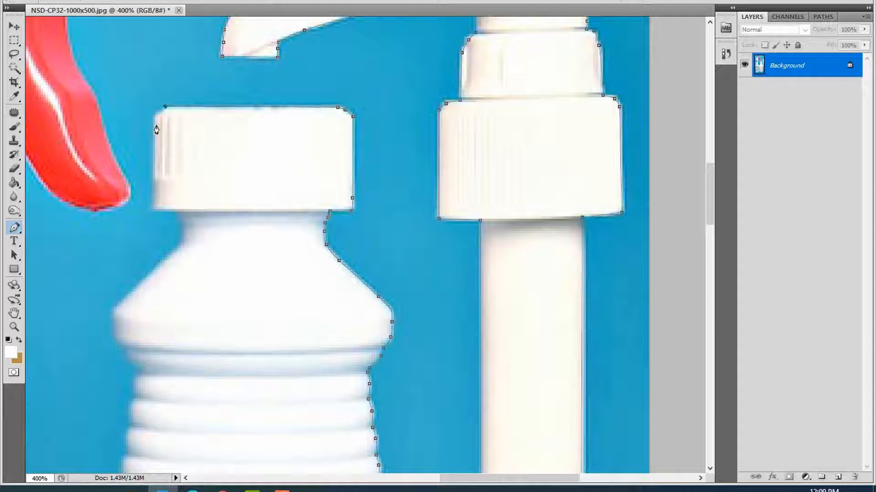
- Trace the cap's rounded upper-left corner and left side, then its lower edge back to the neck
{"action": "left_click_drag", "start_coordinate": [155, 126], "coordinate": [167, 122]}
{"action": "scroll", "coordinate": [175, 210], "scroll_direction": "down", "scroll_amount": 1}
{"action": "left_click", "coordinate": [153, 189]}
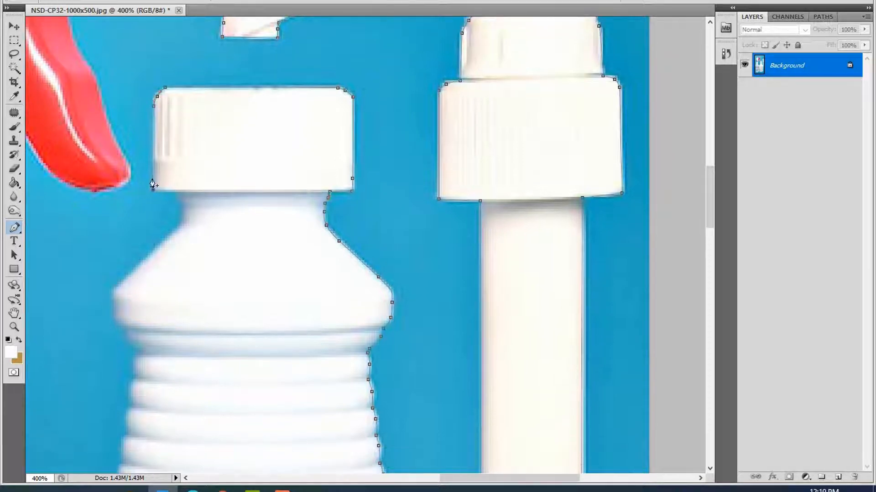
{"action": "left_click", "coordinate": [178, 192]}
{"action": "left_click", "coordinate": [160, 191]}
- Trace the left side of the narrow neck, the flared section and the groove beneath it, bending the path around the widest point
{"action": "scroll", "coordinate": [224, 206], "scroll_direction": "down", "scroll_amount": 2}
{"action": "left_click_drag", "start_coordinate": [125, 241], "coordinate": [162, 207]}
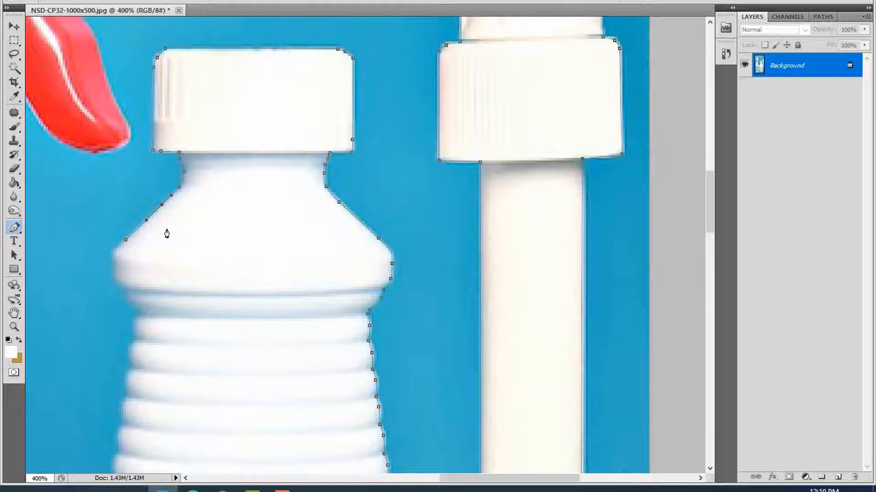
{"action": "scroll", "coordinate": [135, 235], "scroll_direction": "down", "scroll_amount": 2}
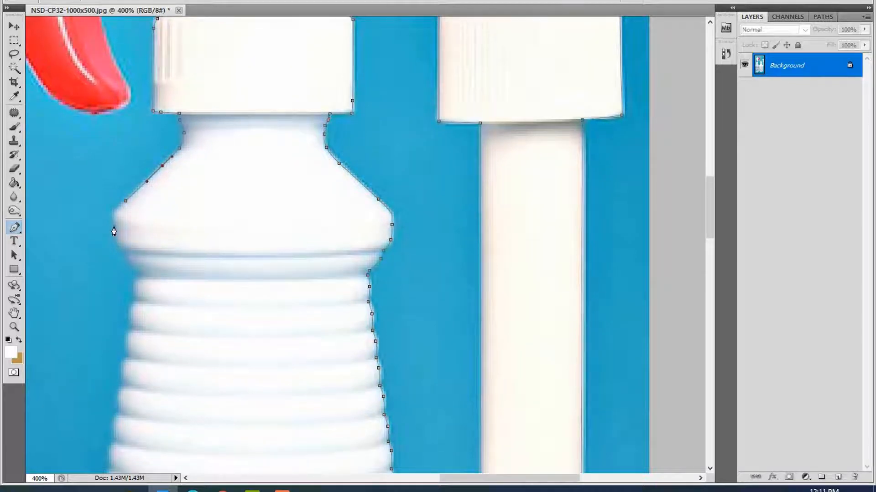
{"action": "left_click_drag", "start_coordinate": [114, 226], "coordinate": [134, 248]}
{"action": "scroll", "coordinate": [151, 230], "scroll_direction": "down", "scroll_amount": 2}
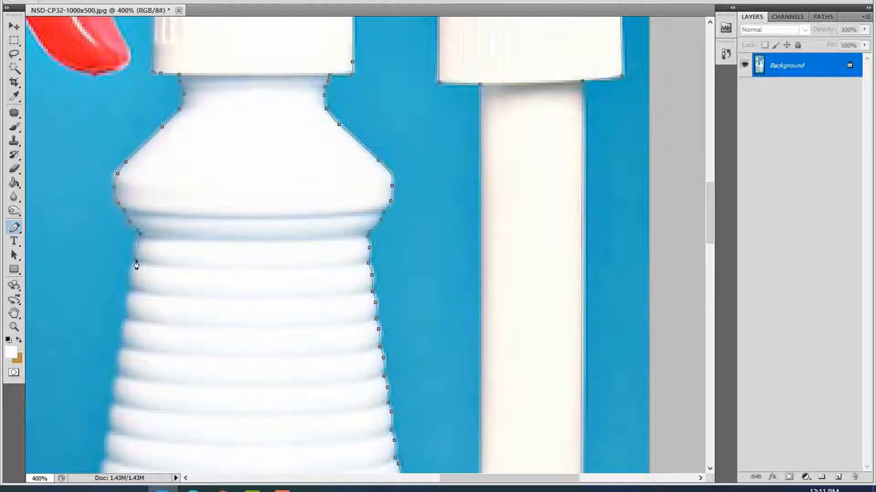
- Trace the left edge of the neck's uppermost ribs with short curved segments
{"action": "left_click", "coordinate": [136, 249]}
{"action": "scroll", "coordinate": [128, 257], "scroll_direction": "down", "scroll_amount": 2}
{"action": "left_click_drag", "start_coordinate": [132, 236], "coordinate": [131, 244]}
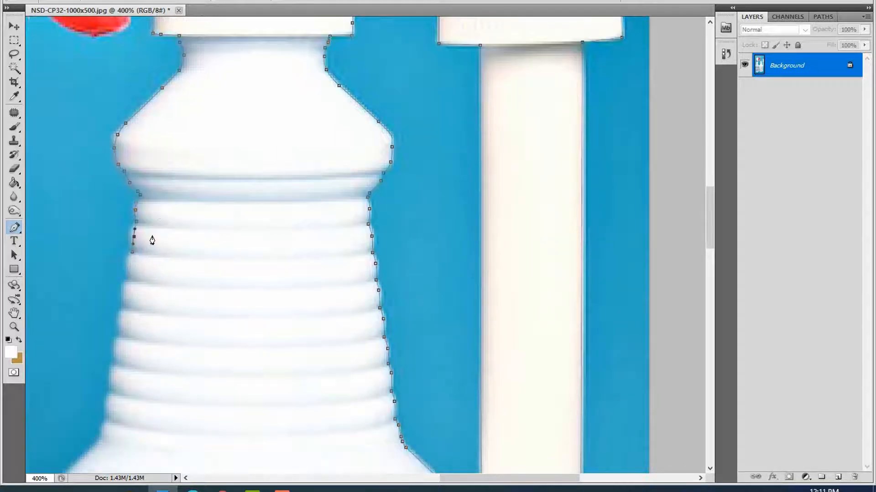
{"action": "scroll", "coordinate": [146, 242], "scroll_direction": "down", "scroll_amount": 2}
{"action": "left_click", "coordinate": [128, 232]}
{"action": "left_click", "coordinate": [130, 214]}
{"action": "key", "text": "Left"}
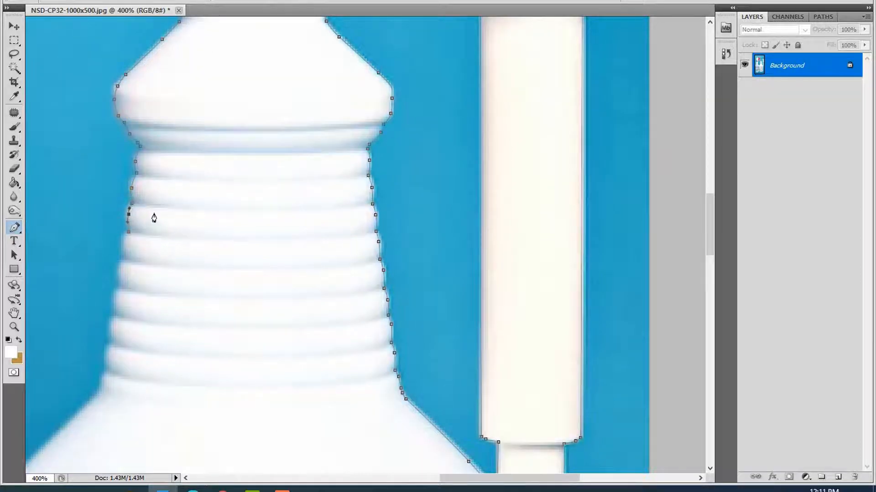
- Continue the path down the left edge of the neck's middle ribs, following each rib's curve
{"action": "scroll", "coordinate": [153, 214], "scroll_direction": "down", "scroll_amount": 2}
{"action": "left_click", "coordinate": [124, 211]}
{"action": "left_click", "coordinate": [127, 195]}
{"action": "scroll", "coordinate": [141, 200], "scroll_direction": "down", "scroll_amount": 2}
{"action": "left_click", "coordinate": [119, 204]}
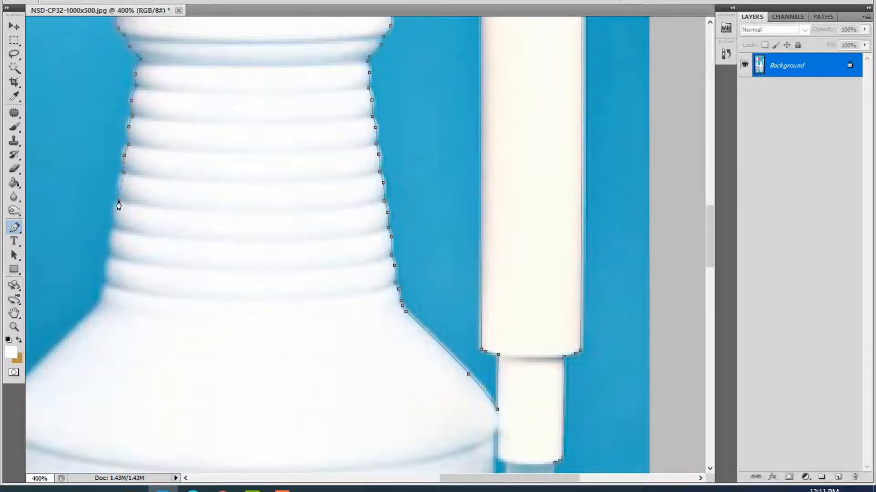
{"action": "scroll", "coordinate": [132, 194], "scroll_direction": "down", "scroll_amount": 2}
{"action": "left_click", "coordinate": [115, 188]}
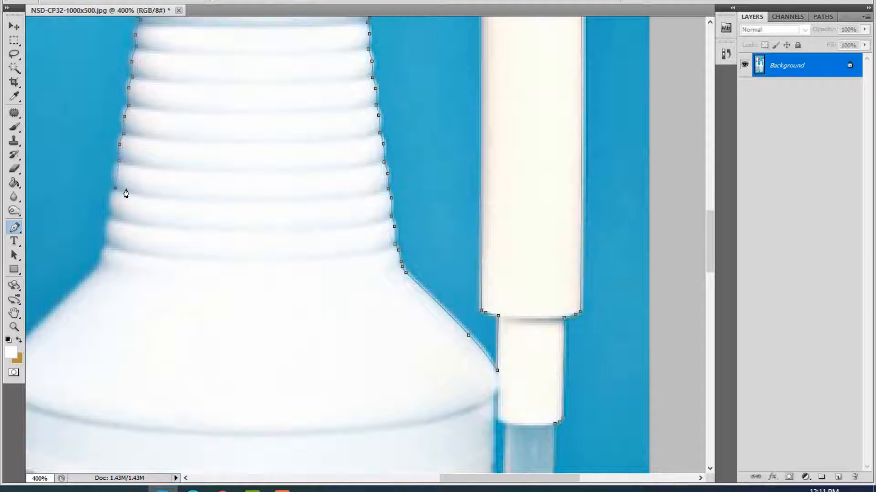
{"action": "left_click", "coordinate": [116, 175]}
- Trace the left edge of the neck's lowest ribs down to where the bottle's shoulder begins
{"action": "scroll", "coordinate": [159, 174], "scroll_direction": "down", "scroll_amount": 3}
{"action": "left_click", "coordinate": [111, 168]}
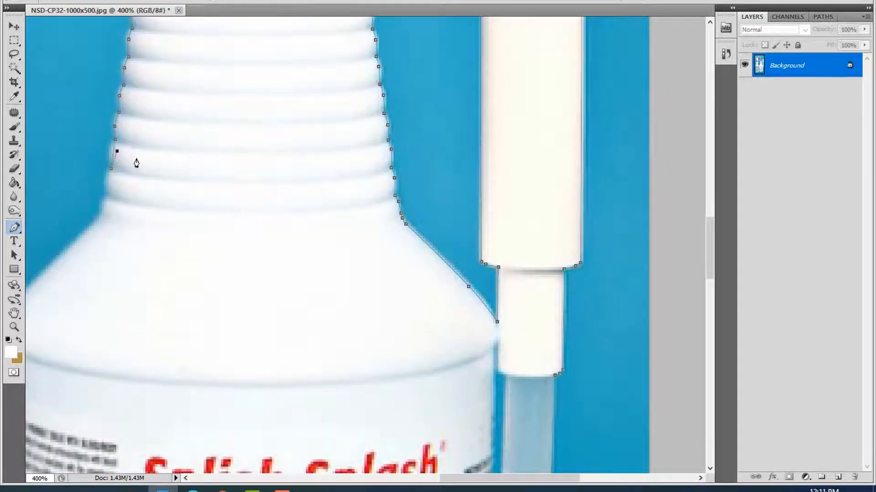
{"action": "left_click", "coordinate": [113, 151]}
{"action": "scroll", "coordinate": [161, 196], "scroll_direction": "down", "scroll_amount": 2}
{"action": "left_click", "coordinate": [107, 158]}
{"action": "left_click", "coordinate": [110, 143]}
{"action": "left_click_drag", "start_coordinate": [110, 143], "coordinate": [107, 142]}
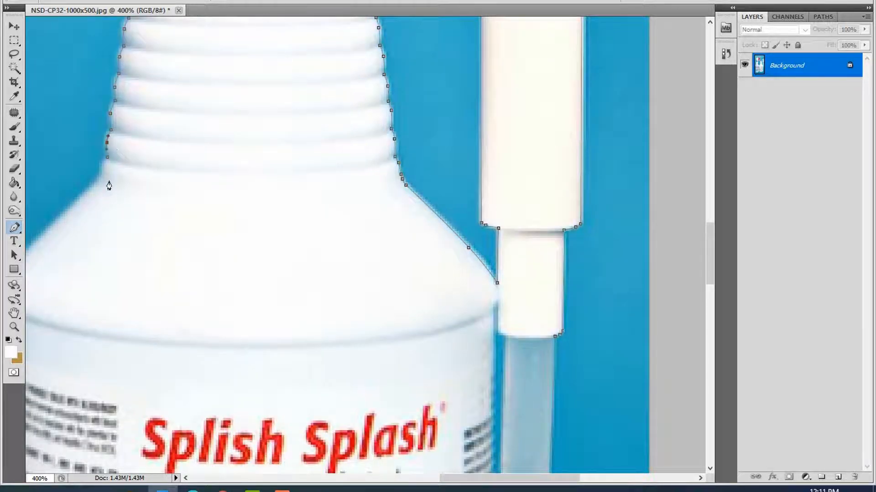
{"action": "left_click", "coordinate": [101, 176]}
{"action": "left_click", "coordinate": [103, 167]}
- Trace the bottle's left shoulder from the neck's base to the top of the straight body, refining the curve with an extra anchor point
{"action": "left_click_drag", "start_coordinate": [447, 485], "coordinate": [418, 485]}
{"action": "left_click", "coordinate": [177, 239]}
{"action": "key", "text": "Down"}
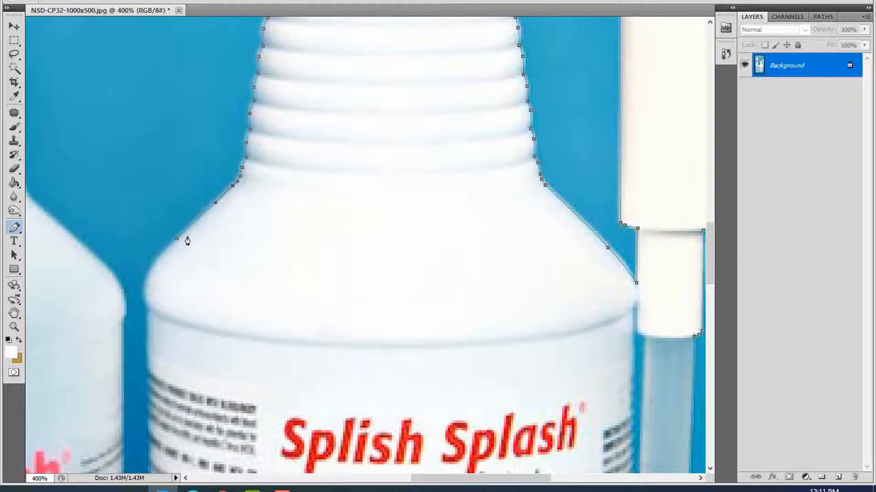
{"action": "left_click", "coordinate": [177, 239]}
{"action": "left_click_drag", "start_coordinate": [158, 278], "coordinate": [149, 297]}
{"action": "key", "text": "Left"}
{"action": "key", "text": "Left"}
{"action": "key", "text": "Left"}
{"action": "key", "text": "Left"}
{"action": "key", "text": "Left"}
{"action": "key", "text": "Left"}
{"action": "key", "text": "Left"}
{"action": "left_click", "coordinate": [209, 209]}
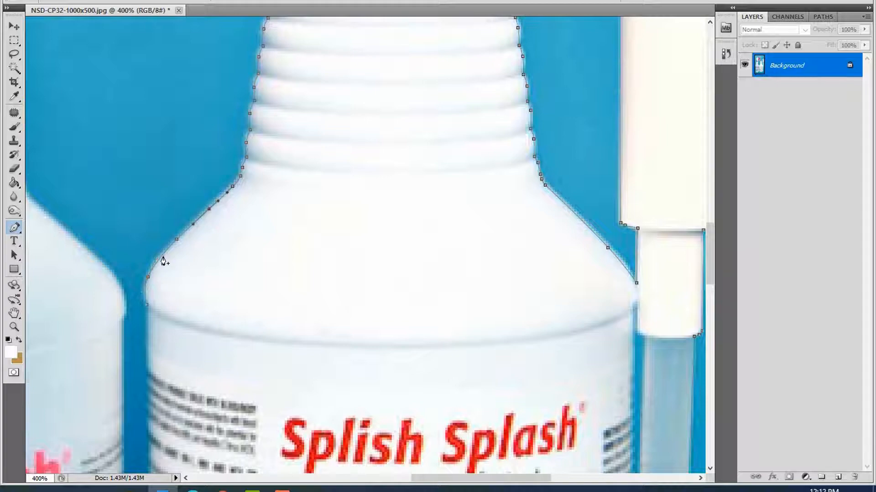
- Close the path at its starting point on the bottle's lower left side and convert it to a selection
{"action": "scroll", "coordinate": [185, 288], "scroll_direction": "down", "scroll_amount": 5}
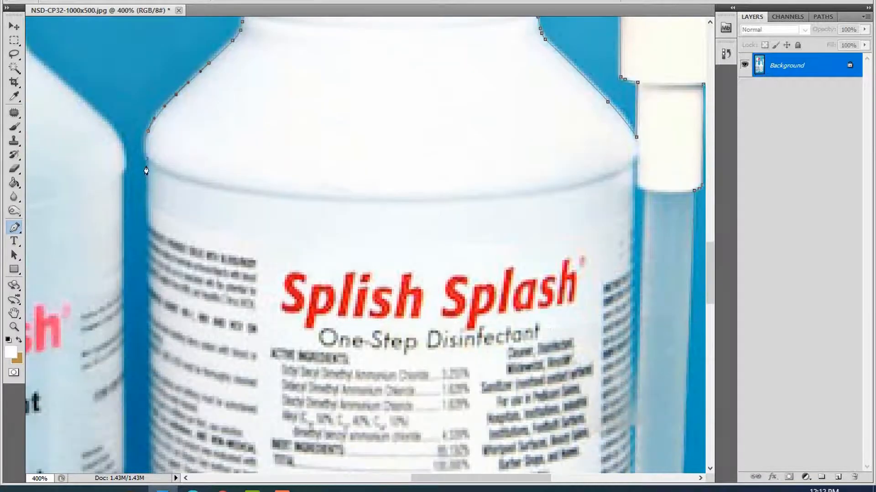
{"action": "scroll", "coordinate": [146, 248], "scroll_direction": "down", "scroll_amount": 6}
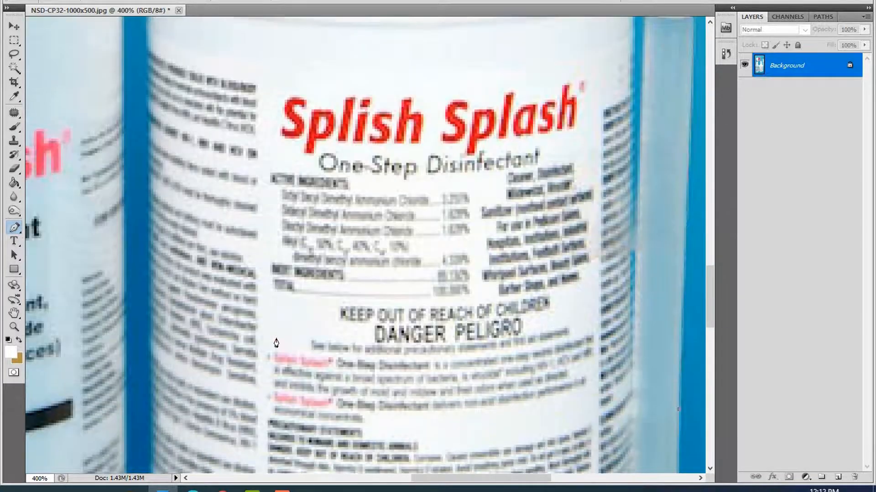
{"action": "scroll", "coordinate": [276, 343], "scroll_direction": "down", "scroll_amount": 12}
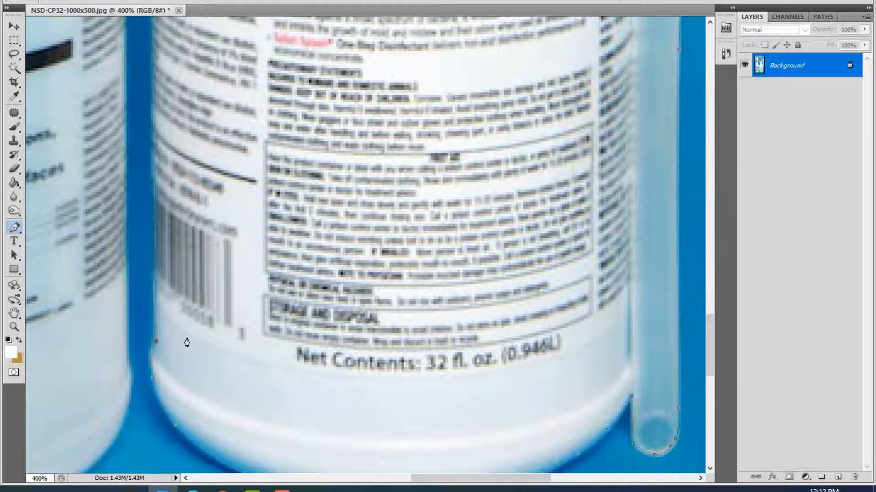
{"action": "right_click", "coordinate": [212, 327]}
{"action": "left_click", "coordinate": [279, 385]}
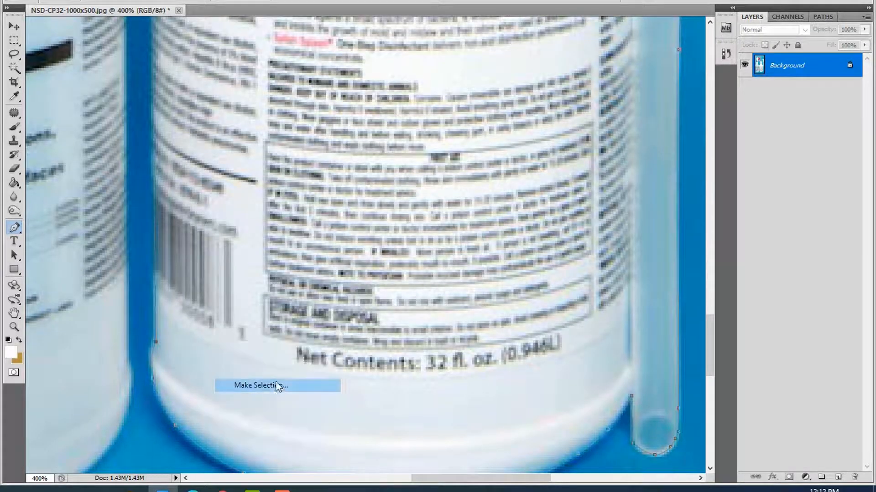
{"action": "left_click", "coordinate": [499, 120]}
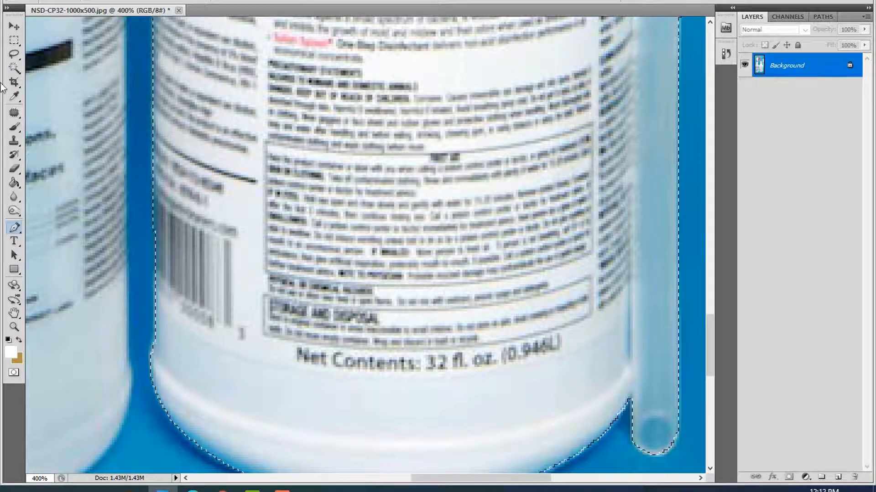
- Invert the selection and copy the selected area to a new layer, hiding the Background layer
{"action": "right_click", "coordinate": [309, 102]}
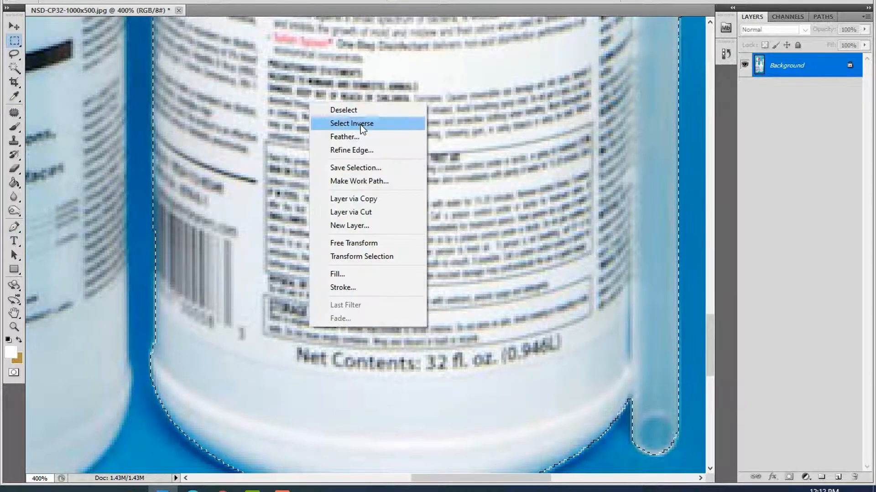
{"action": "left_click", "coordinate": [360, 125]}
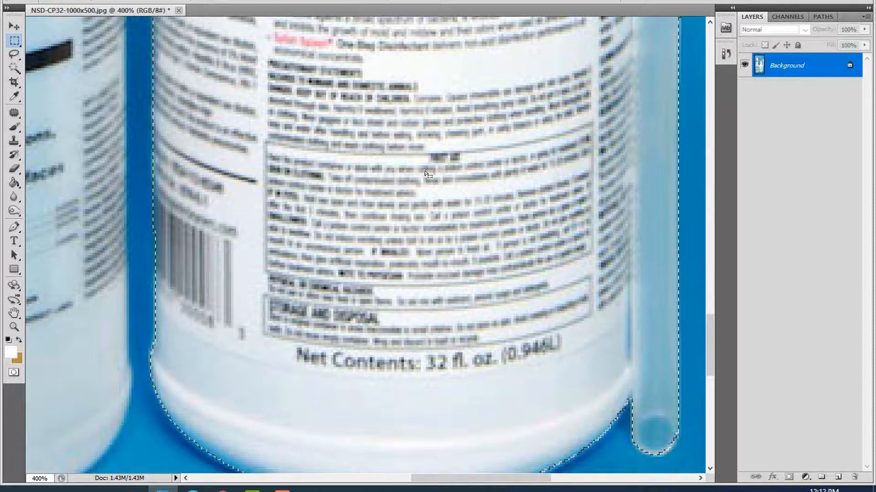
{"action": "key", "text": "ctrl+j"}
{"action": "left_click", "coordinate": [745, 89]}
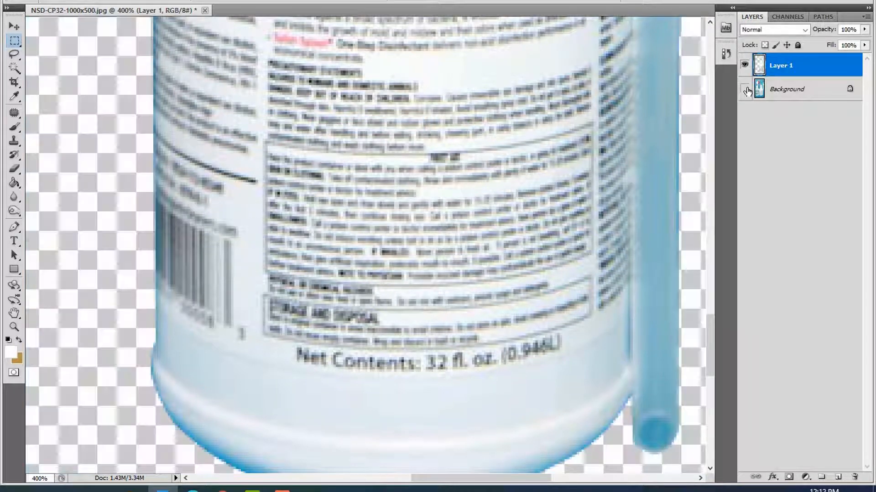
- Start a Pen path where the bottle's right shoulder meets the tube and run it down the bottle's right edge beside the blue gap
{"action": "key", "text": "ctrl+minus"}
{"action": "key", "text": "ctrl+minus"}
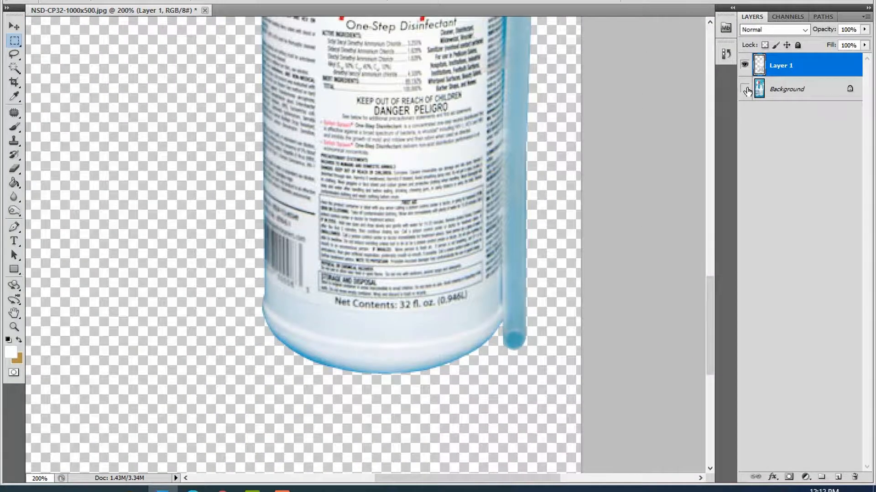
{"action": "key", "text": "ctrl+minus"}
{"action": "key", "text": "z"}
{"action": "left_click", "coordinate": [457, 150]}
{"action": "scroll", "coordinate": [572, 258], "scroll_direction": "up", "scroll_amount": 4}
{"action": "scroll", "coordinate": [573, 258], "scroll_direction": "down", "scroll_amount": 1}
{"action": "left_click", "coordinate": [457, 295]}
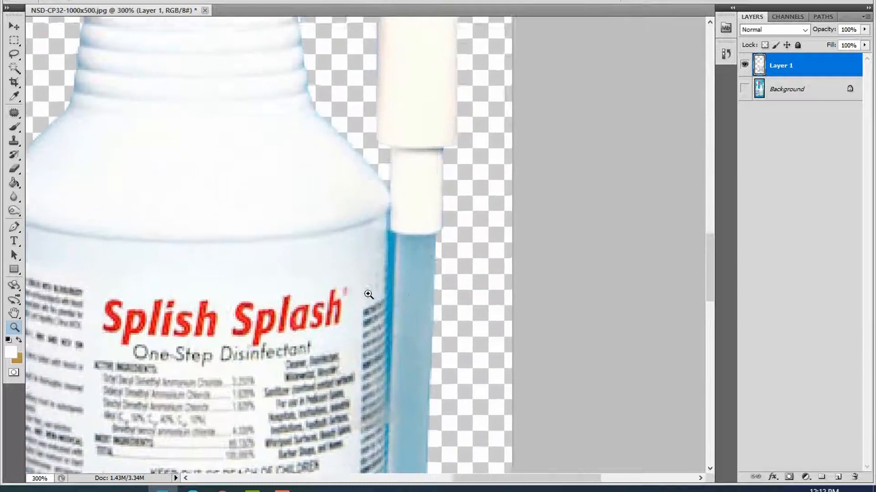
{"action": "left_click", "coordinate": [365, 294]}
{"action": "left_click", "coordinate": [385, 275]}
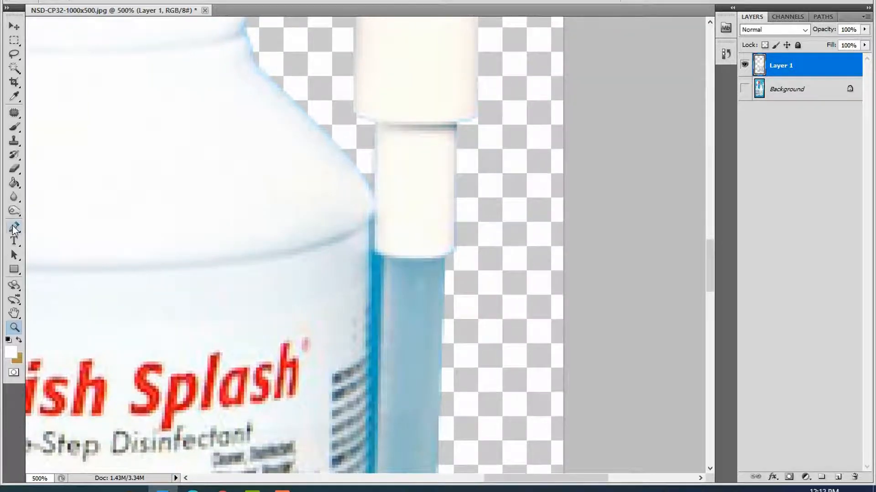
{"action": "left_click", "coordinate": [14, 229]}
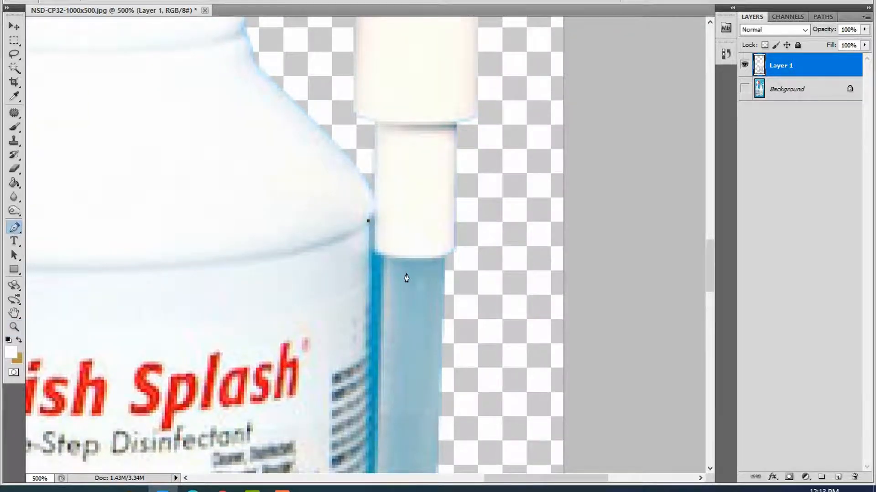
{"action": "scroll", "coordinate": [406, 278], "scroll_direction": "down", "scroll_amount": 8}
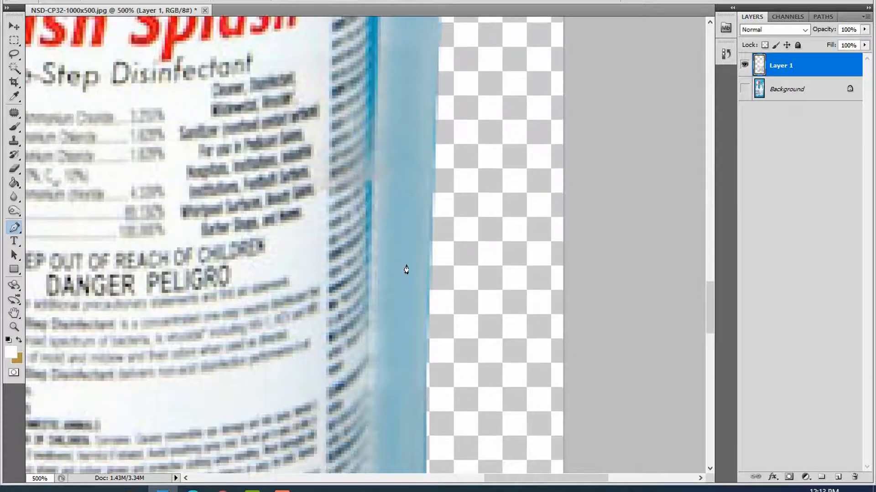
{"action": "scroll", "coordinate": [406, 270], "scroll_direction": "down", "scroll_amount": 2}
{"action": "left_click", "coordinate": [366, 268]}
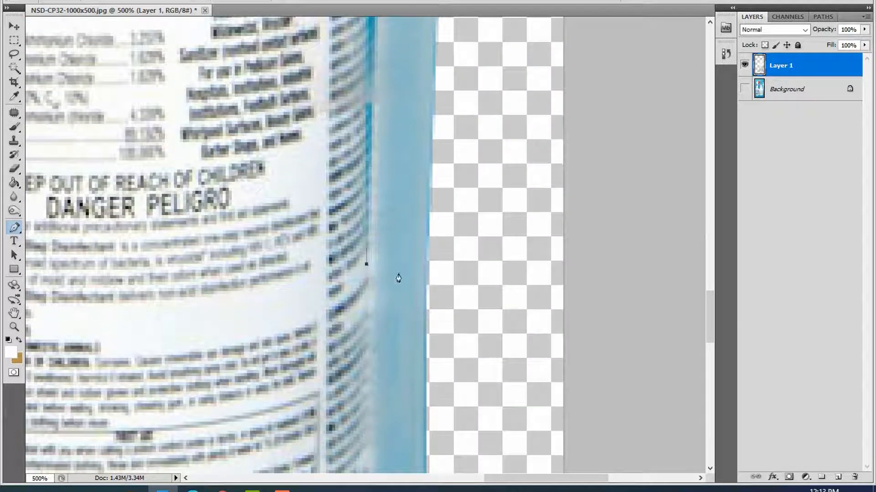
- Finish the gap path up the tube's left edge and around the white sleeve's lower corner, closing it at the bottle's shoulder
{"action": "scroll", "coordinate": [412, 276], "scroll_direction": "down", "scroll_amount": 1}
{"action": "key", "text": "ctrl+minus"}
{"action": "key", "text": "ctrl+minus"}
{"action": "key", "text": "ctrl+minus"}
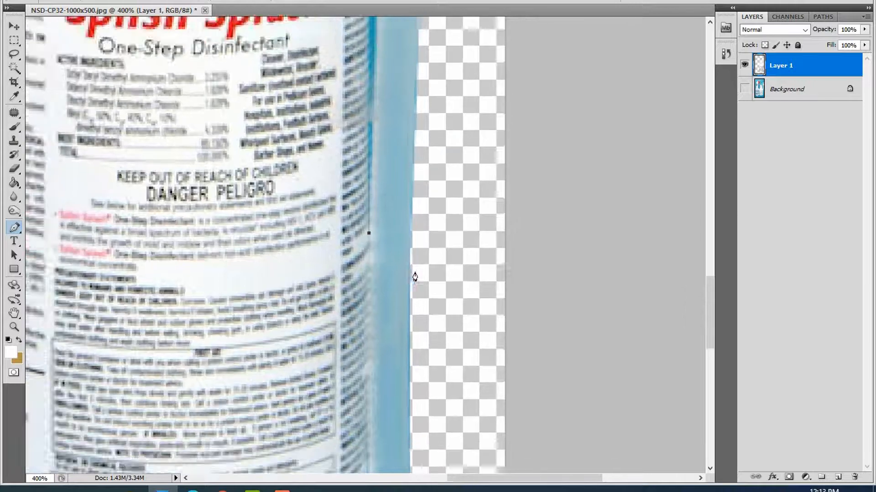
{"action": "key", "text": "ctrl+plus"}
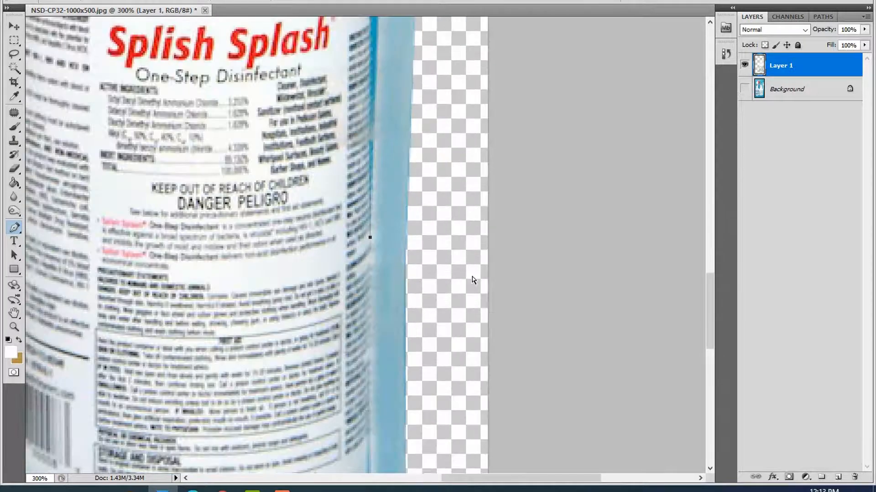
{"action": "scroll", "coordinate": [472, 281], "scroll_direction": "up", "scroll_amount": 1}
{"action": "key", "text": "ctrl+plus"}
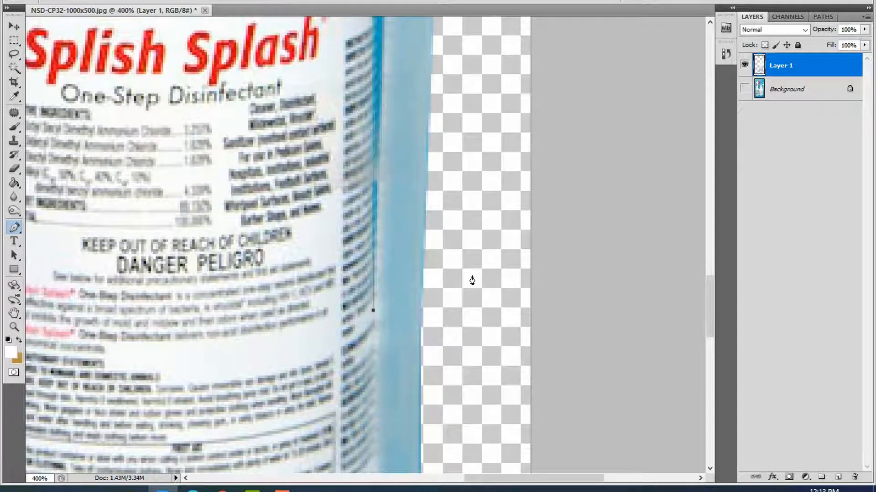
{"action": "scroll", "coordinate": [401, 92], "scroll_direction": "up", "scroll_amount": 3}
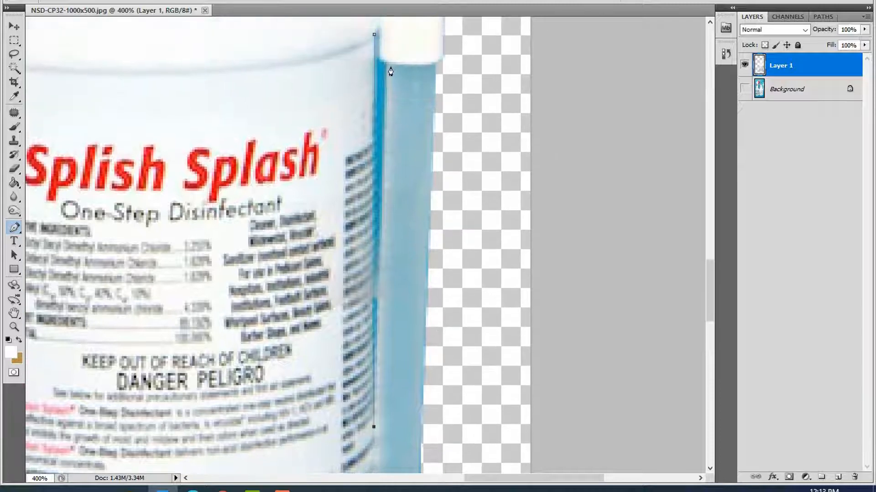
{"action": "left_click", "coordinate": [388, 64]}
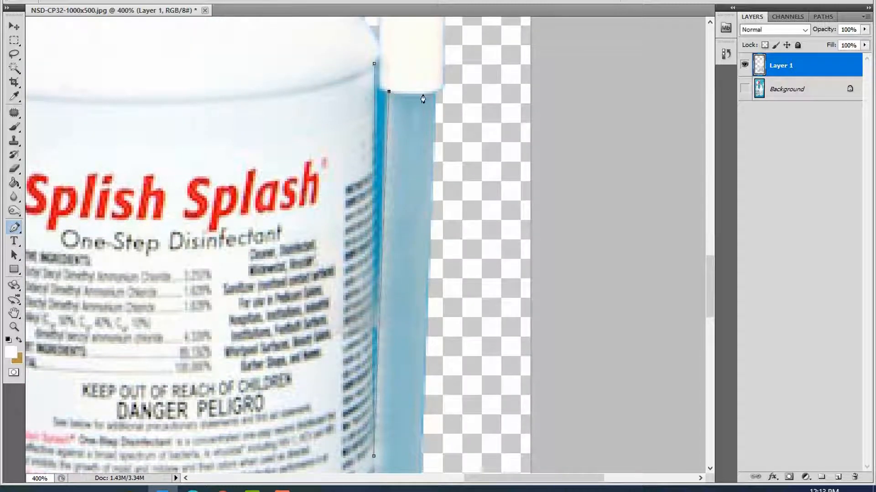
{"action": "left_click", "coordinate": [380, 93]}
{"action": "left_click", "coordinate": [380, 56]}
{"action": "key", "text": "Up"}
{"action": "key", "text": "Up"}
- Delete the blue strip between bottle and tube from Layer 1, using the path's inverted selection with a 0-pixel feather
{"action": "right_click", "coordinate": [376, 114]}
{"action": "left_click", "coordinate": [418, 172]}
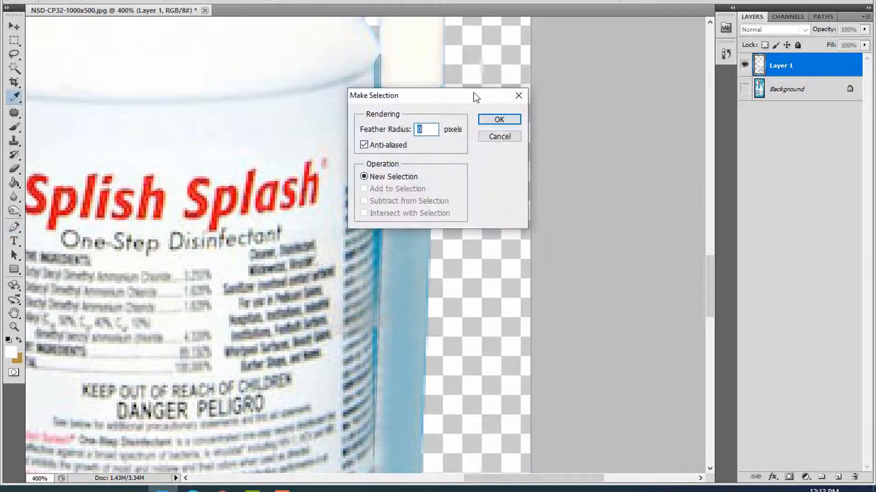
{"action": "left_click", "coordinate": [491, 122]}
{"action": "left_click", "coordinate": [14, 41]}
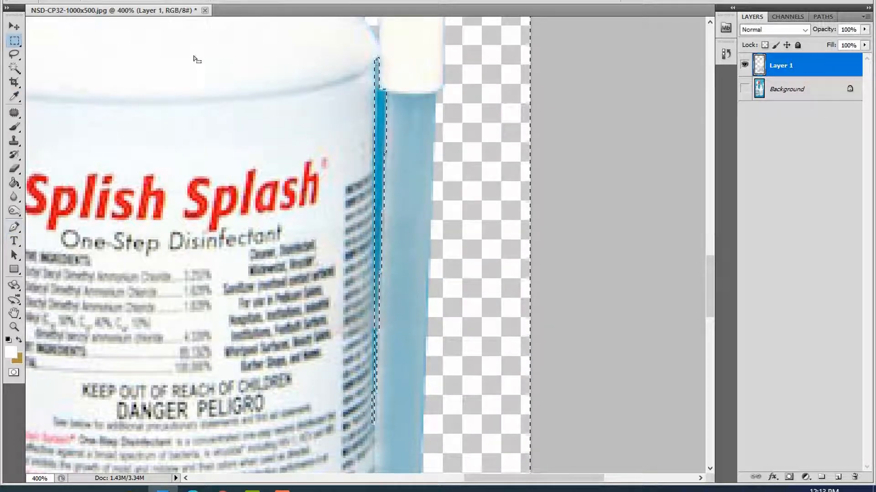
{"action": "right_click", "coordinate": [226, 60]}
{"action": "left_click", "coordinate": [270, 81]}
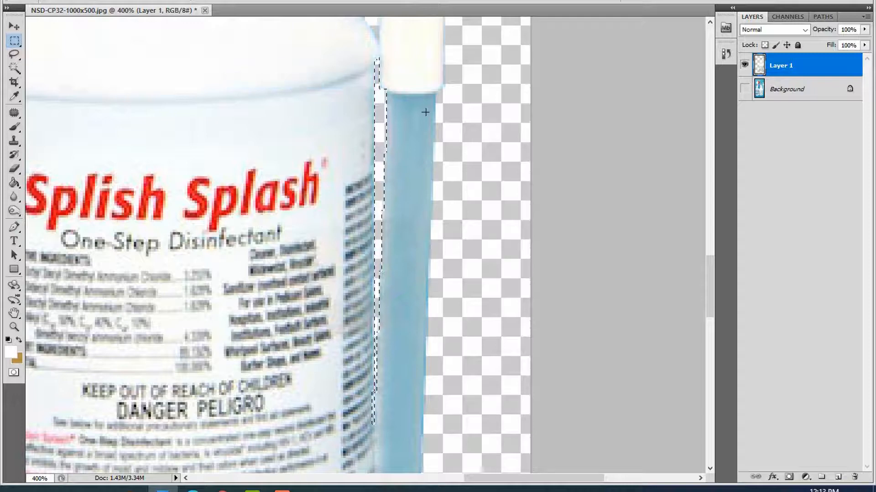
- Draw a closed Pen path around the thin blue sliver between the tube and the bottle near its base
{"action": "scroll", "coordinate": [466, 173], "scroll_direction": "down", "scroll_amount": 2}
{"action": "scroll", "coordinate": [466, 173], "scroll_direction": "down", "scroll_amount": 2}
{"action": "key", "text": "ctrl+minus"}
{"action": "left_click_drag", "start_coordinate": [710, 266], "coordinate": [657, 318]}
{"action": "key", "text": "ctrl+plus"}
{"action": "key", "text": "ctrl+plus"}
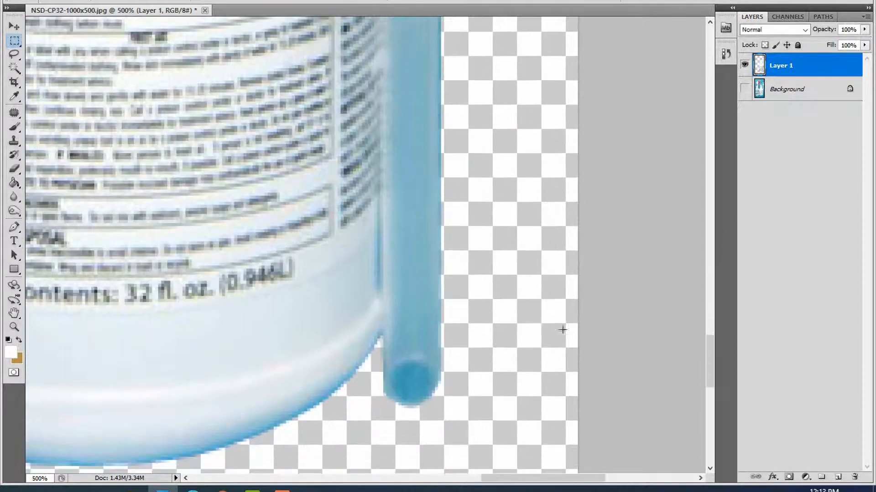
{"action": "left_click", "coordinate": [14, 227]}
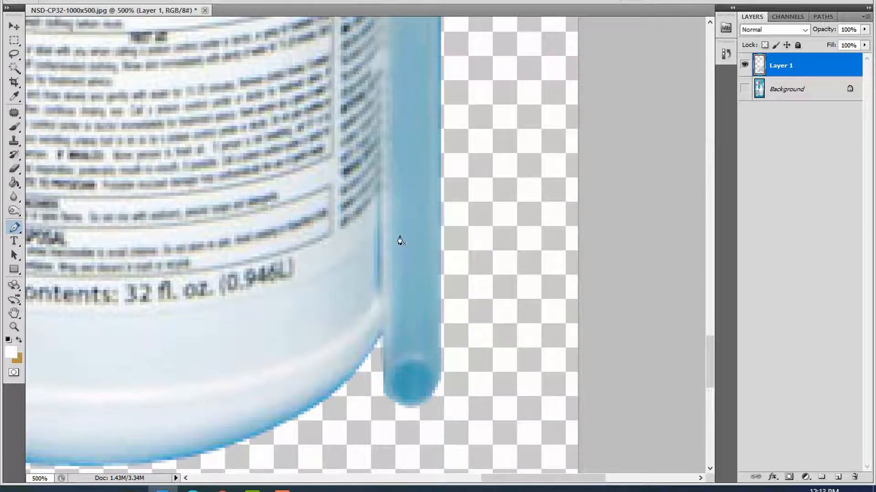
{"action": "left_click", "coordinate": [382, 301]}
{"action": "left_click", "coordinate": [378, 180]}
{"action": "left_click", "coordinate": [383, 302]}
- Delete the lower blue sliver from Layer 1 through the path's inverted selection and deselect
{"action": "right_click", "coordinate": [378, 282]}
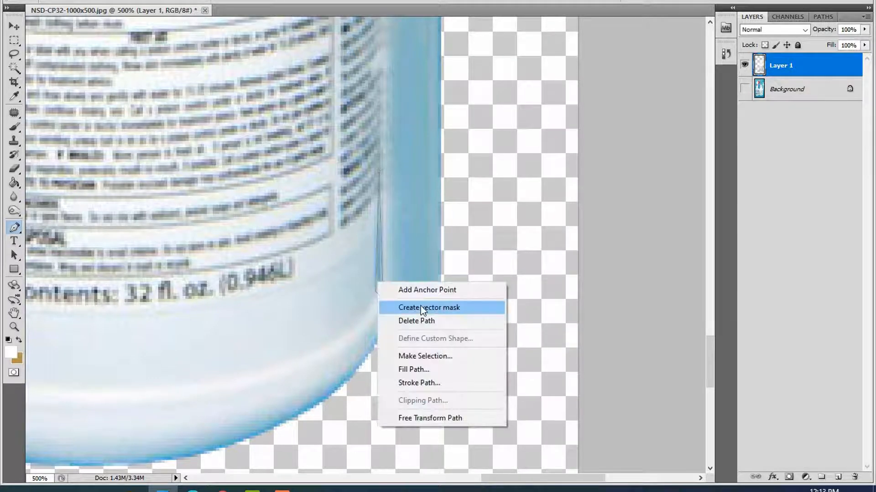
{"action": "left_click", "coordinate": [420, 357]}
{"action": "left_click", "coordinate": [497, 121]}
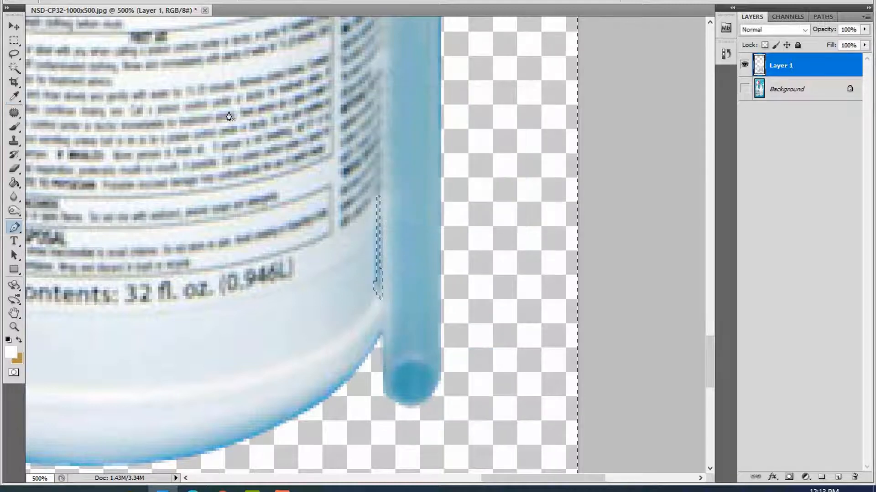
{"action": "left_click", "coordinate": [15, 40]}
{"action": "right_click", "coordinate": [270, 64]}
{"action": "left_click", "coordinate": [320, 84]}
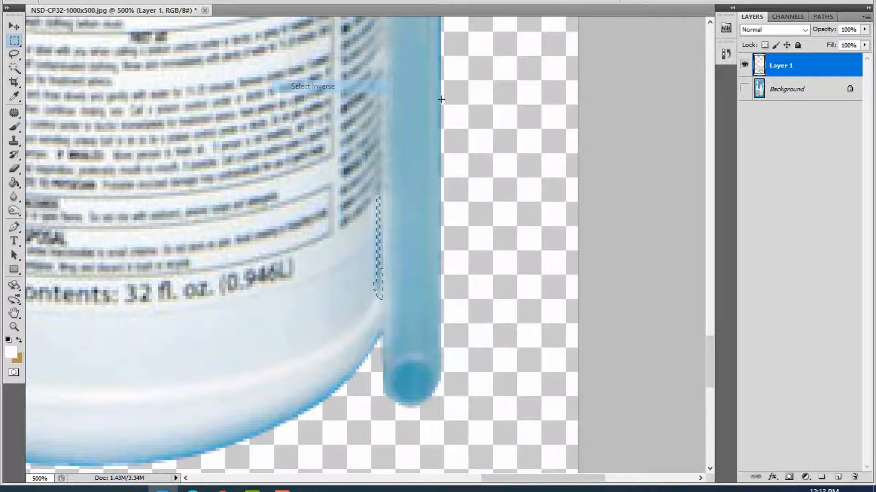
{"action": "key", "text": "ctrl+minus"}
{"action": "key", "text": "ctrl+minus"}
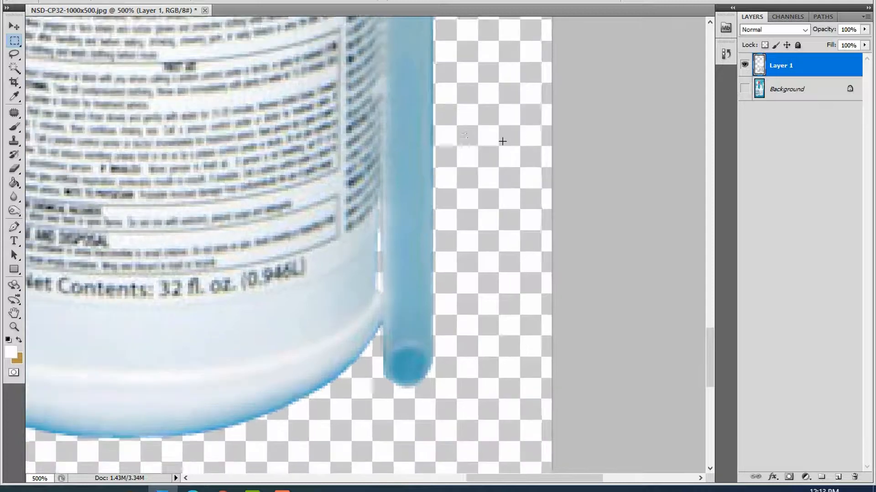
{"action": "key", "text": "ctrl+minus"}
{"action": "key", "text": "ctrl+minus"}
{"action": "key", "text": "ctrl+minus"}
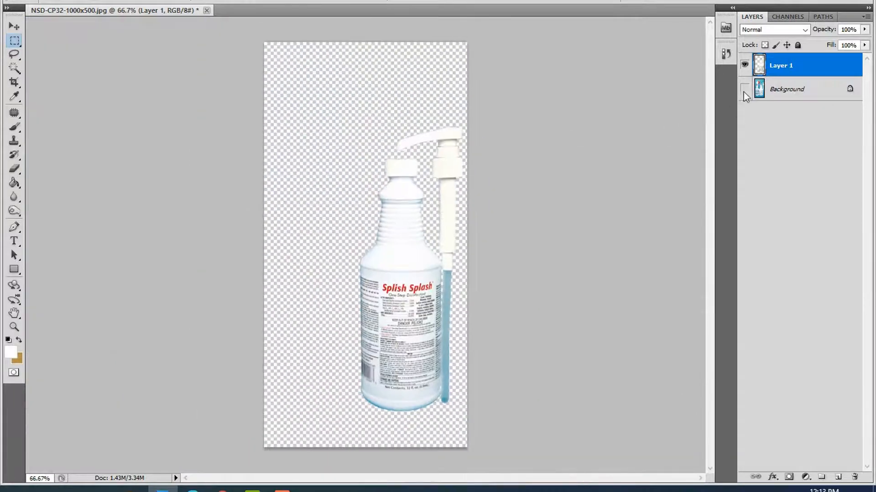
- Show the Background layer and start a Pen path at the spray bottle's lower right corner, following the curve up to its straight side
{"action": "left_click", "coordinate": [744, 88]}
{"action": "left_click", "coordinate": [14, 327]}
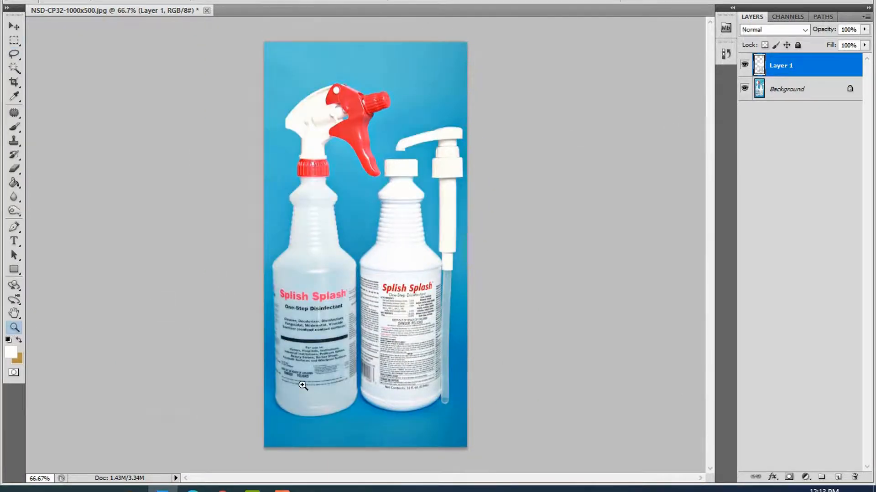
{"action": "left_click", "coordinate": [301, 378]}
{"action": "left_click", "coordinate": [300, 378]}
{"action": "left_click_drag", "start_coordinate": [300, 378], "coordinate": [522, 328]}
{"action": "left_click", "coordinate": [13, 231]}
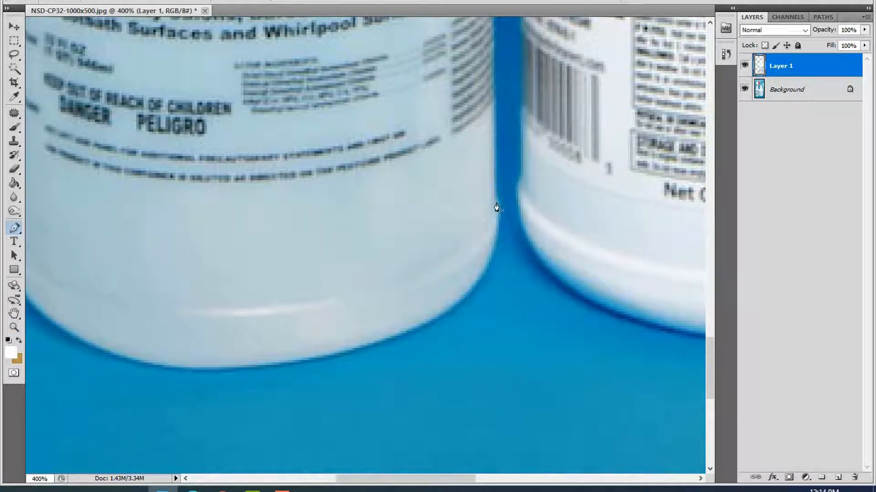
{"action": "left_click", "coordinate": [485, 268]}
{"action": "left_click", "coordinate": [491, 230]}
{"action": "left_click_drag", "start_coordinate": [491, 231], "coordinate": [496, 232], "text": "ctrl"}
- Extend the path along the right part of the spray bottle's base, nudging an added anchor point outward to fit the curve
{"action": "scroll", "coordinate": [516, 257], "scroll_direction": "down", "scroll_amount": 2}
{"action": "left_click", "coordinate": [314, 308]}
{"action": "left_click", "coordinate": [426, 250]}
{"action": "key", "text": "Down"}
{"action": "key", "text": "Down"}
{"action": "key", "text": "Down"}
{"action": "key", "text": "Down"}
{"action": "key", "text": "Down"}
{"action": "key", "text": "Down"}
{"action": "key", "text": "Down"}
{"action": "key", "text": "Down"}
{"action": "key", "text": "Down"}
{"action": "key", "text": "Down"}
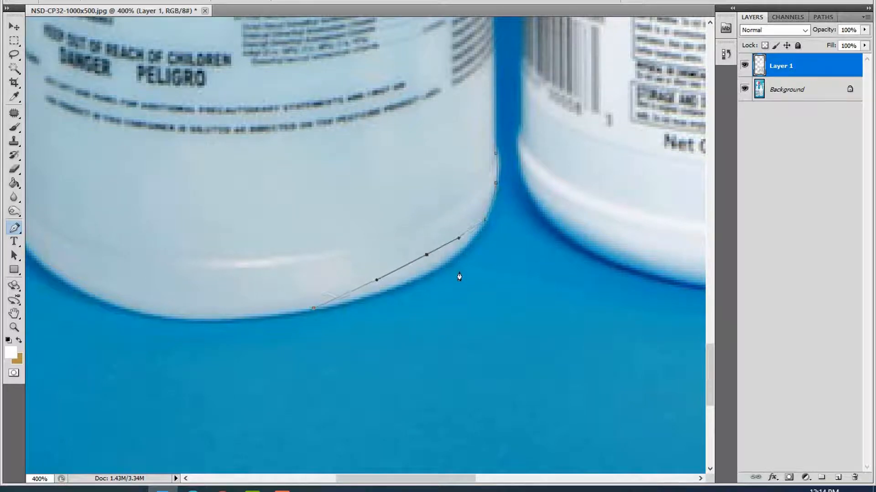
{"action": "key", "text": "Right"}
{"action": "key", "text": "Right"}
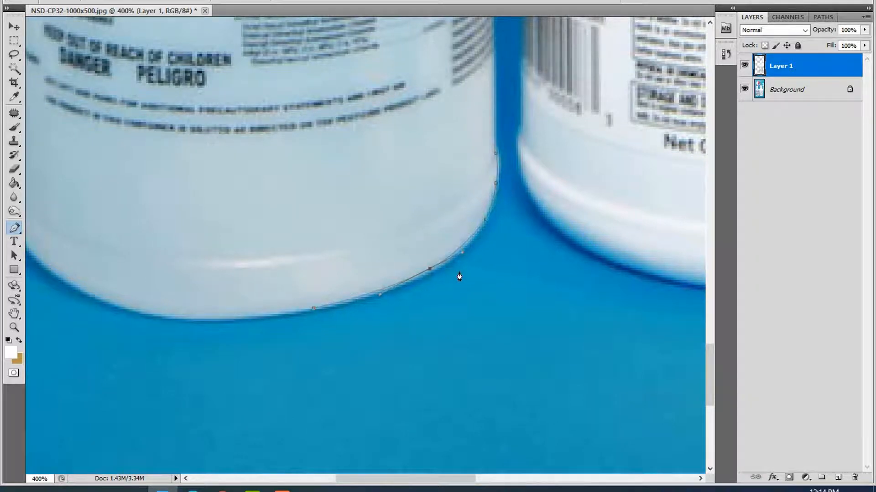
- Continue the path across the spray bottle's base toward its left side, nudging an added anchor point down onto the bottom edge
{"action": "scroll", "coordinate": [459, 277], "scroll_direction": "down", "scroll_amount": 2}
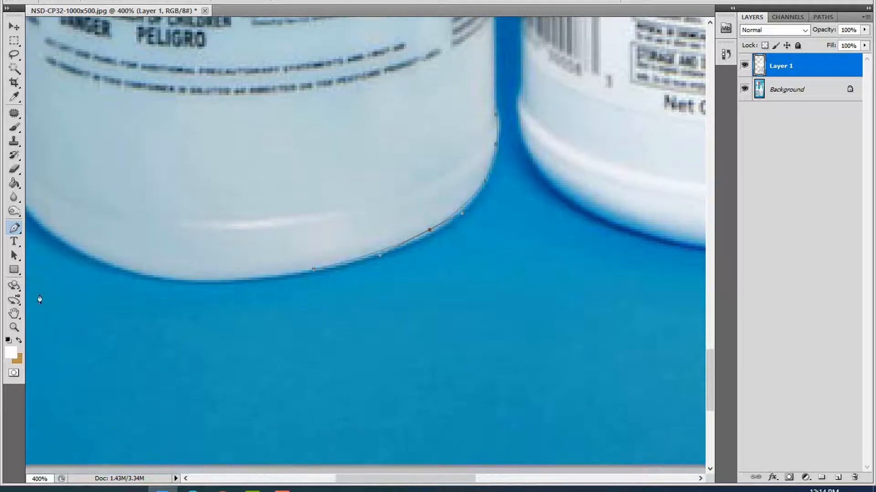
{"action": "left_click", "coordinate": [81, 252]}
{"action": "left_click", "coordinate": [183, 263]}
{"action": "key", "text": "Down"}
{"action": "key", "text": "Down"}
{"action": "key", "text": "Down"}
{"action": "key", "text": "Down"}
{"action": "key", "text": "Down"}
{"action": "key", "text": "Down"}
{"action": "key", "text": "Down"}
{"action": "key", "text": "Down"}
{"action": "left_click_drag", "start_coordinate": [444, 478], "coordinate": [405, 478]}
{"action": "scroll", "coordinate": [179, 239], "scroll_direction": "up", "scroll_amount": 2}
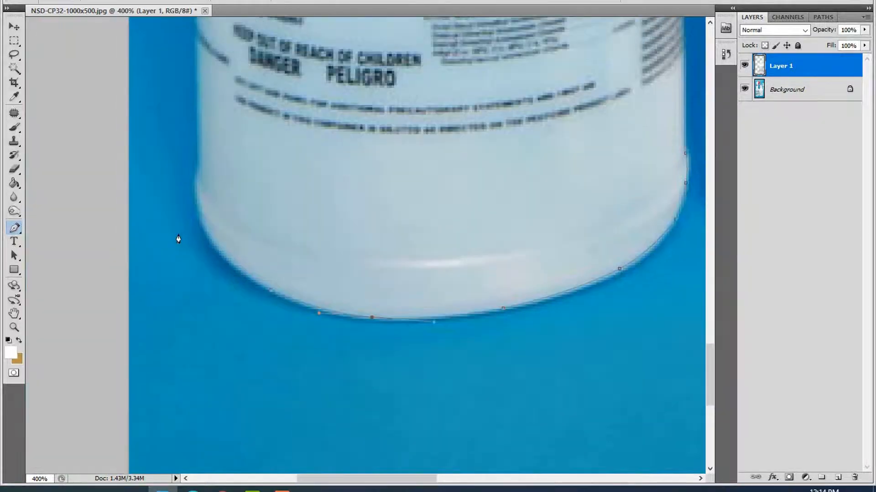
- Trace the spray bottle's lower left corner up to its widest point, nudging an added anchor point left to match the curve
{"action": "left_click", "coordinate": [199, 208]}
{"action": "left_click", "coordinate": [232, 246]}
{"action": "key", "text": "Left"}
{"action": "key", "text": "Left"}
{"action": "key", "text": "Left"}
{"action": "key", "text": "Left"}
{"action": "key", "text": "Left"}
{"action": "key", "text": "Left"}
{"action": "key", "text": "Left"}
{"action": "key", "text": "Left"}
{"action": "scroll", "coordinate": [296, 233], "scroll_direction": "up", "scroll_amount": 1}
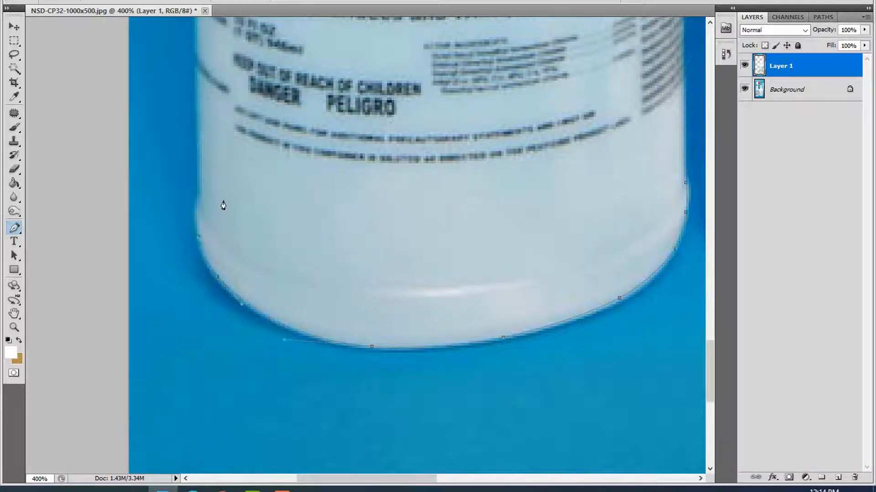
{"action": "left_click", "coordinate": [198, 204]}
- Run the path up the spray bottle's straight left side and around the rounded lower edge of its shoulder
{"action": "scroll", "coordinate": [201, 223], "scroll_direction": "up", "scroll_amount": 12}
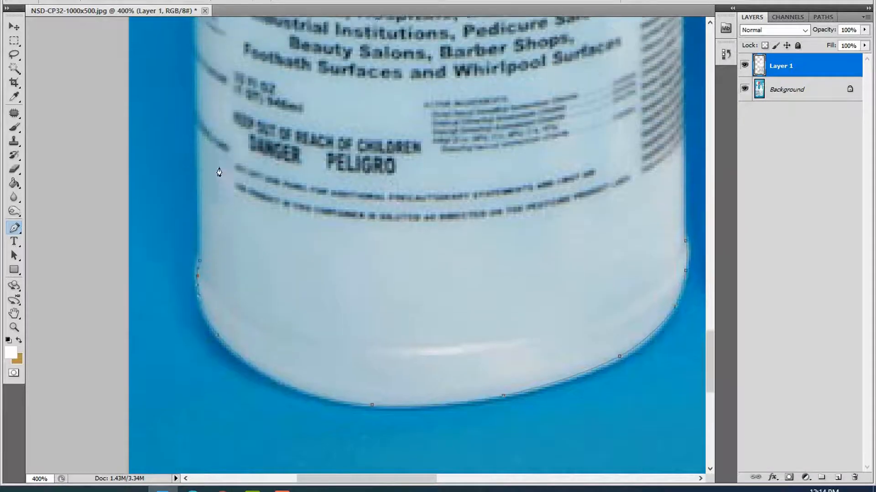
{"action": "scroll", "coordinate": [249, 90], "scroll_direction": "up", "scroll_amount": 9}
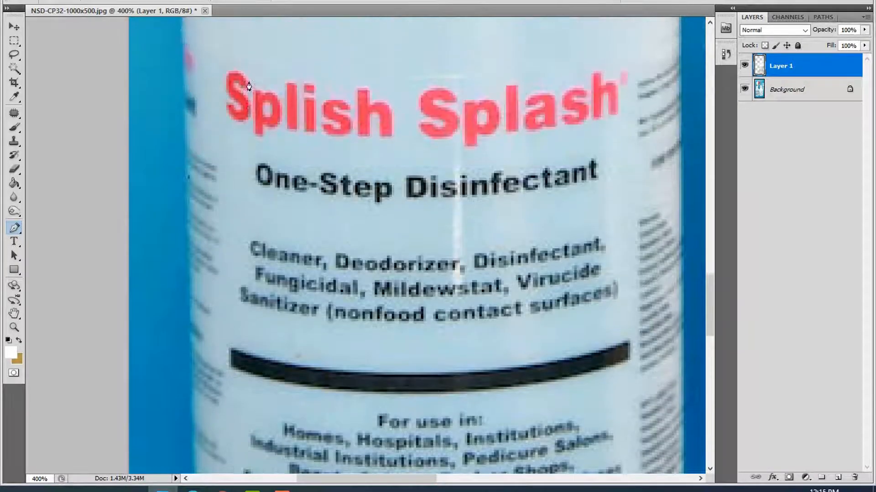
{"action": "left_click", "coordinate": [183, 120]}
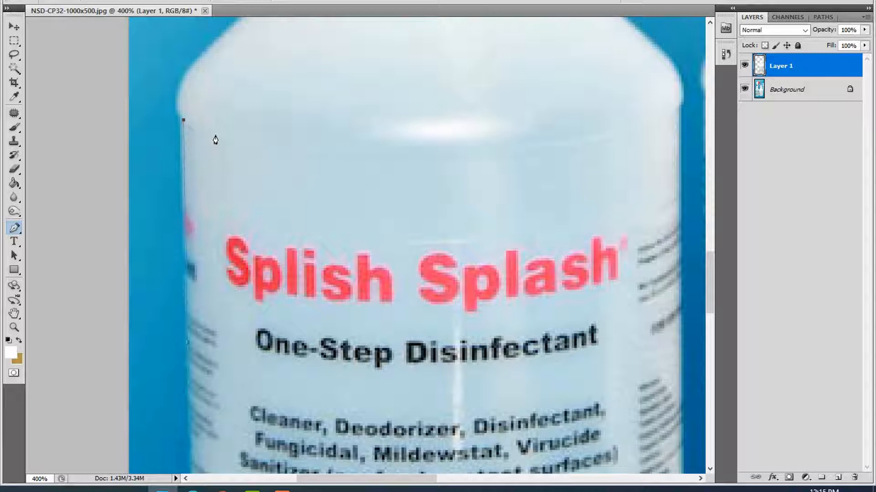
{"action": "scroll", "coordinate": [213, 136], "scroll_direction": "up", "scroll_amount": 1}
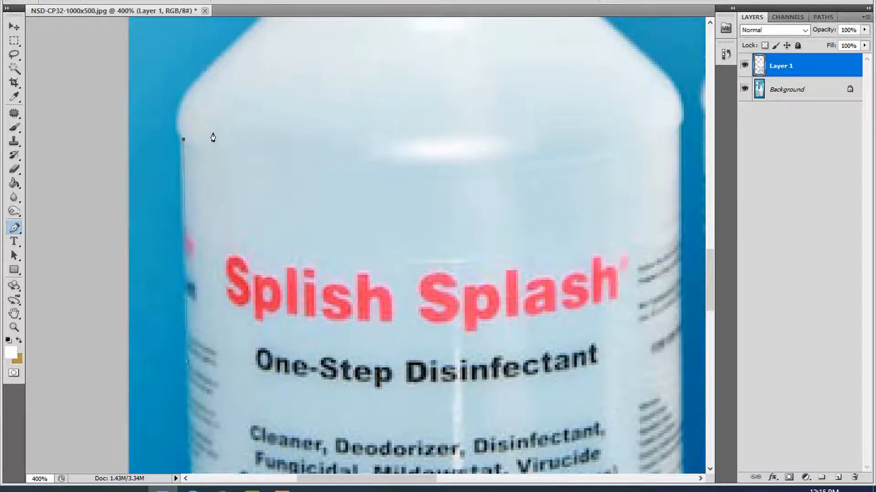
{"action": "key", "text": "Left"}
{"action": "key", "text": "Left"}
{"action": "key", "text": "Left"}
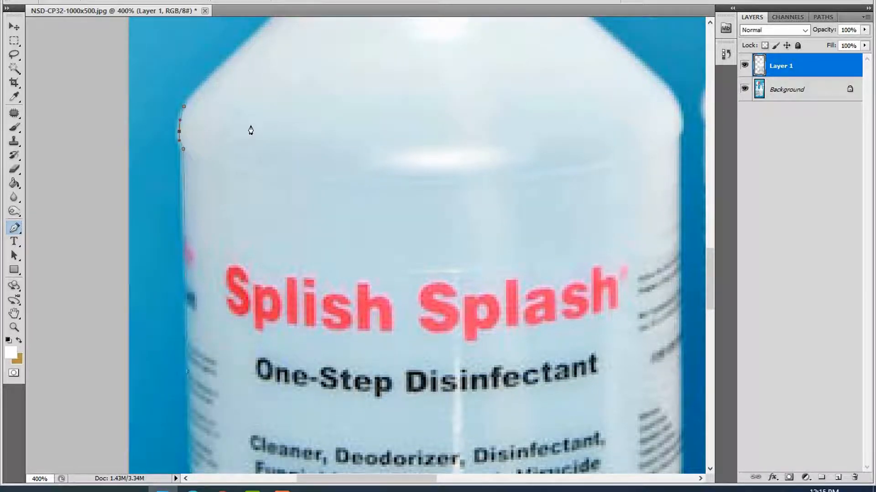
- Trace the spray bottle's sloping left shoulder up to the base of the ribbed neck, adding an anchor point to refine it
{"action": "scroll", "coordinate": [281, 104], "scroll_direction": "up", "scroll_amount": 3}
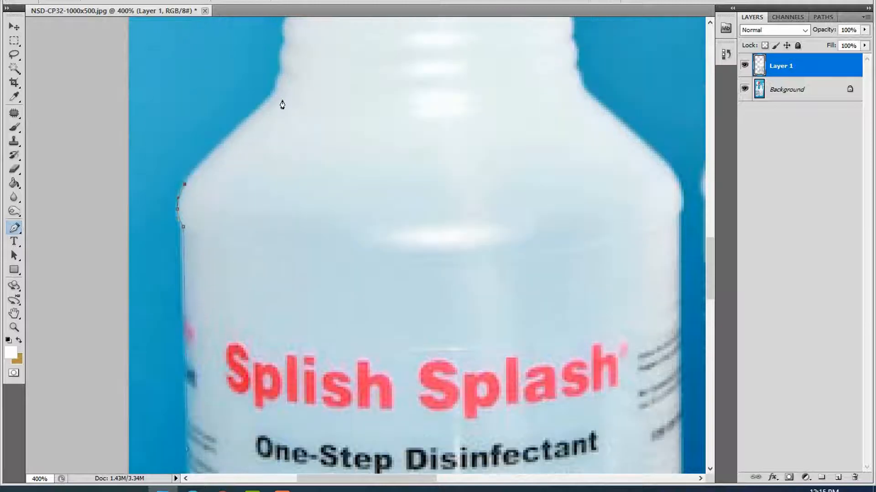
{"action": "left_click", "coordinate": [272, 95]}
{"action": "left_click", "coordinate": [204, 165]}
{"action": "scroll", "coordinate": [273, 121], "scroll_direction": "up", "scroll_amount": 1}
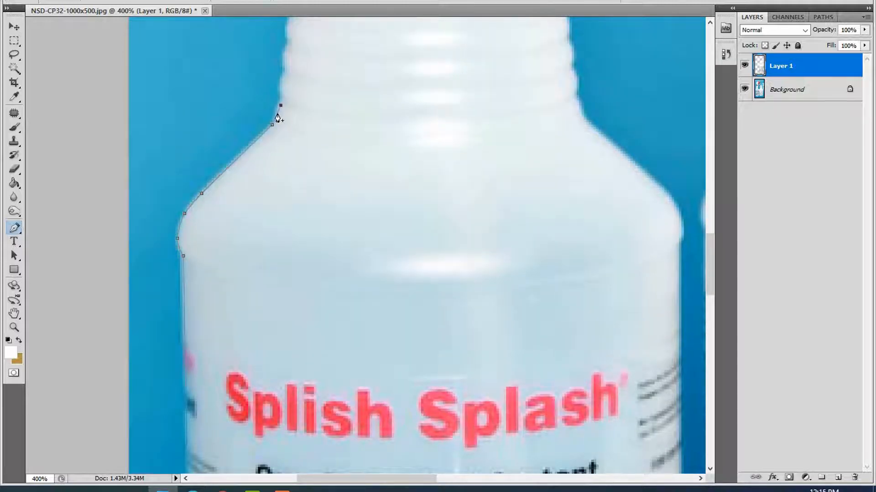
- Trace the left edge of the spray bottle's ribbed neck rib by rib up to the underside of the flared collar
{"action": "left_click", "coordinate": [281, 92]}
{"action": "left_click", "coordinate": [284, 73]}
{"action": "scroll", "coordinate": [287, 80], "scroll_direction": "up", "scroll_amount": 1}
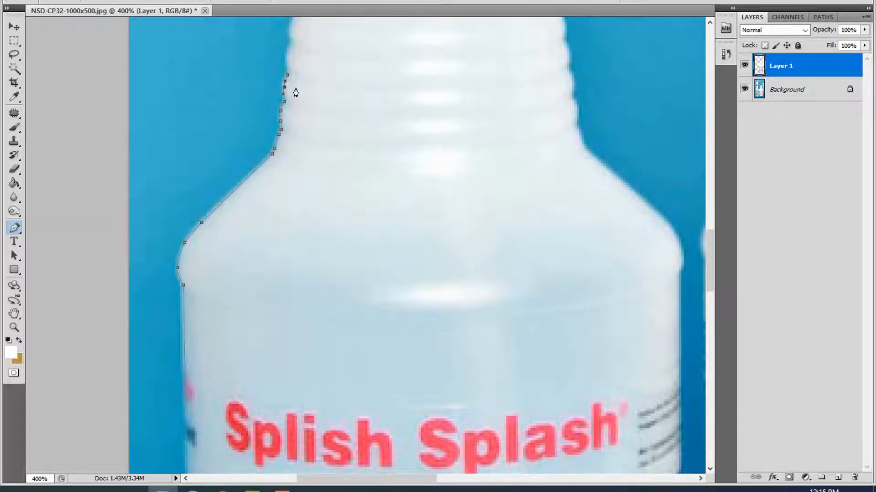
{"action": "scroll", "coordinate": [292, 86], "scroll_direction": "up", "scroll_amount": 1}
{"action": "scroll", "coordinate": [296, 93], "scroll_direction": "up", "scroll_amount": 1}
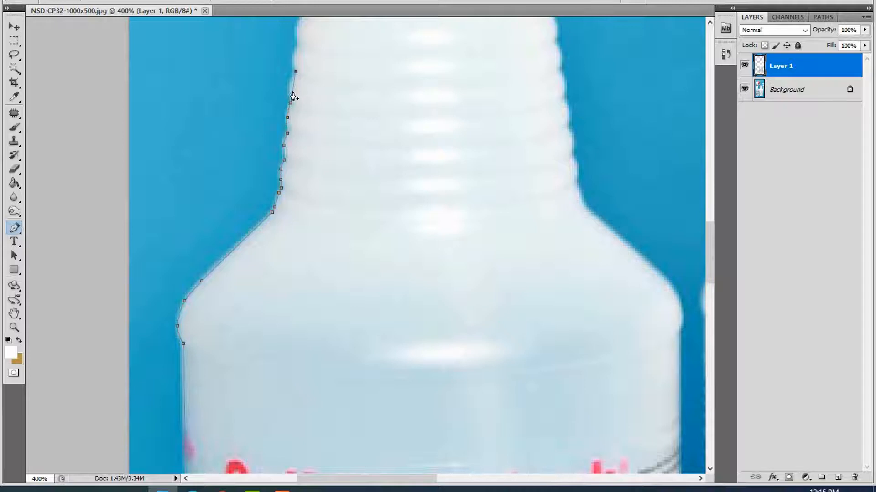
{"action": "scroll", "coordinate": [296, 90], "scroll_direction": "up", "scroll_amount": 1}
{"action": "left_click", "coordinate": [298, 74]}
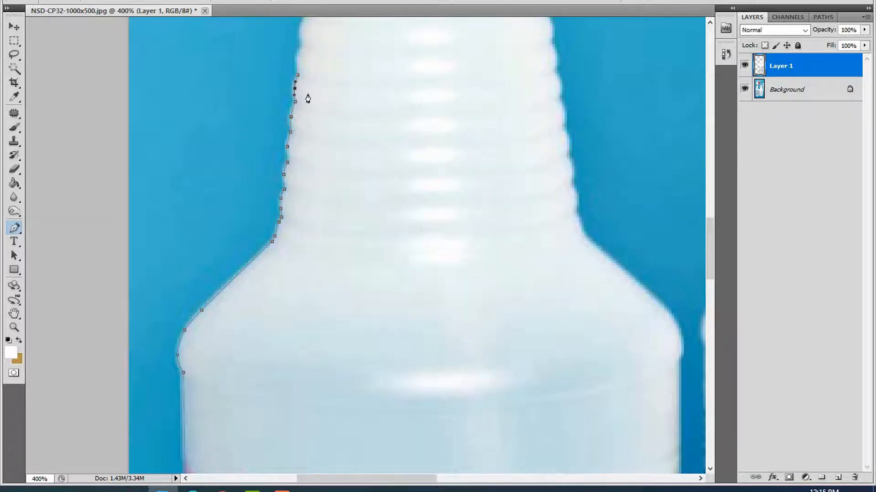
{"action": "scroll", "coordinate": [308, 99], "scroll_direction": "up", "scroll_amount": 2}
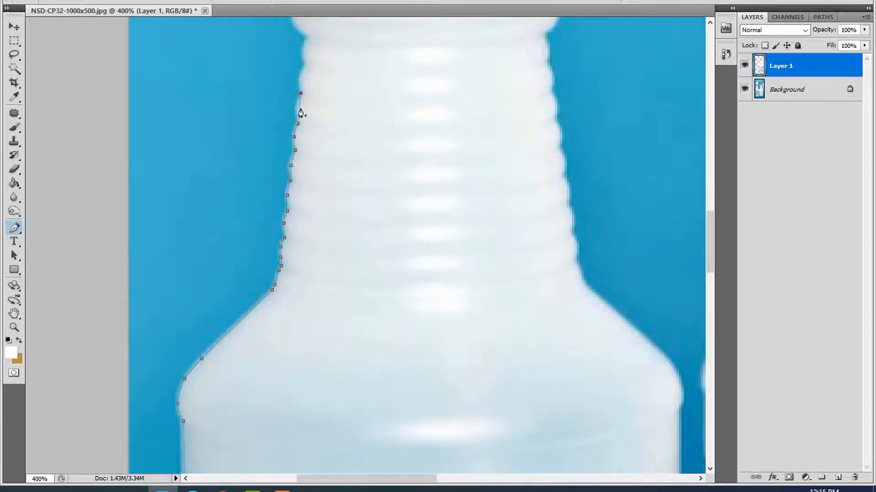
{"action": "scroll", "coordinate": [320, 111], "scroll_direction": "up", "scroll_amount": 1}
{"action": "left_click", "coordinate": [305, 87]}
{"action": "scroll", "coordinate": [318, 101], "scroll_direction": "up", "scroll_amount": 1}
{"action": "left_click_drag", "start_coordinate": [305, 99], "coordinate": [295, 111]}
{"action": "left_click", "coordinate": [308, 86]}
- Continue the path around the collar's lower left corner and up its short vertical left edge
{"action": "scroll", "coordinate": [327, 102], "scroll_direction": "up", "scroll_amount": 1}
{"action": "left_click", "coordinate": [283, 94]}
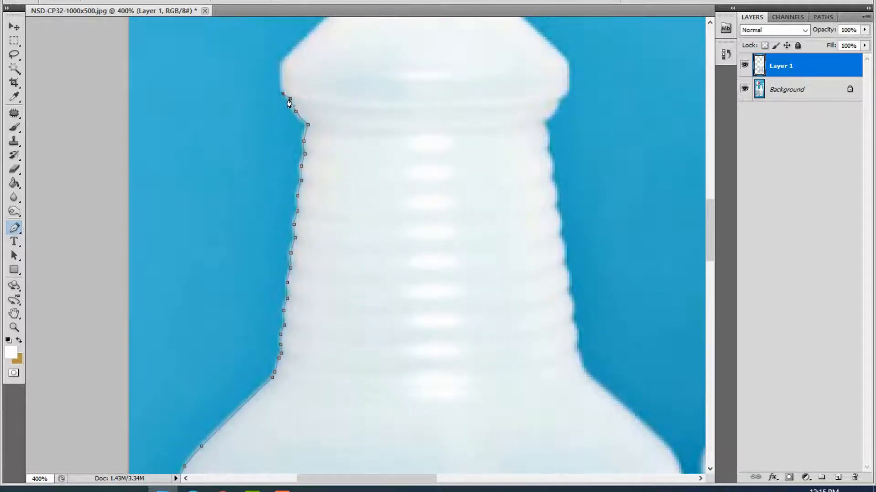
{"action": "scroll", "coordinate": [289, 98], "scroll_direction": "up", "scroll_amount": 1}
{"action": "left_click", "coordinate": [281, 82]}
{"action": "scroll", "coordinate": [319, 82], "scroll_direction": "up", "scroll_amount": 2}
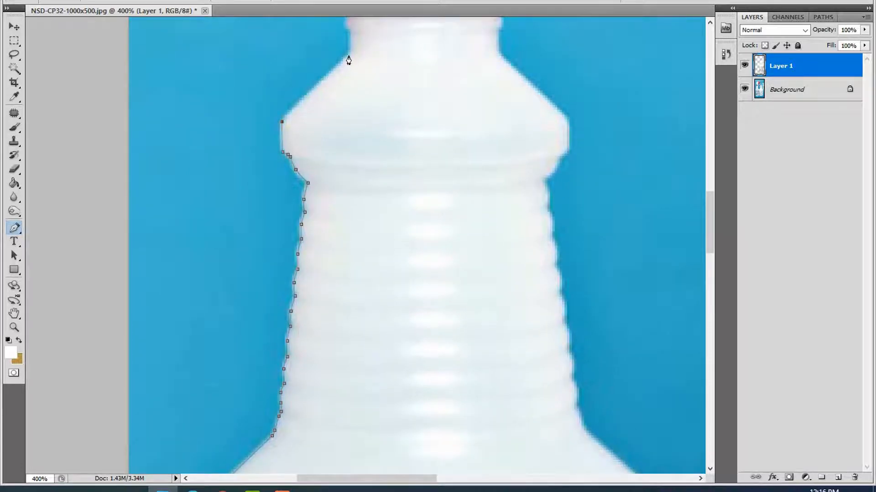
- Continue the path up the collar's sloping left edge to the base of the bottle's short neck, adding anchor points for the corner
{"action": "left_click", "coordinate": [348, 55]}
{"action": "left_click", "coordinate": [293, 110]}
{"action": "left_click", "coordinate": [282, 138]}
{"action": "scroll", "coordinate": [327, 129], "scroll_direction": "up", "scroll_amount": 3}
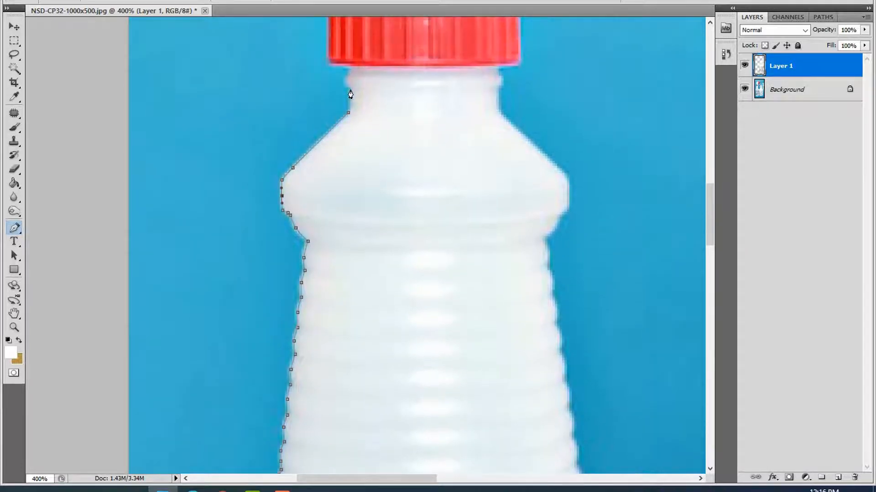
- Trace the left edge of the bottle's short neck up to the underside of the red cap and out to its corner
{"action": "left_click", "coordinate": [350, 102]}
{"action": "left_click", "coordinate": [350, 75]}
{"action": "left_click", "coordinate": [350, 90]}
{"action": "left_click", "coordinate": [349, 67]}
{"action": "left_click", "coordinate": [351, 70]}
{"action": "scroll", "coordinate": [364, 100], "scroll_direction": "up", "scroll_amount": 1}
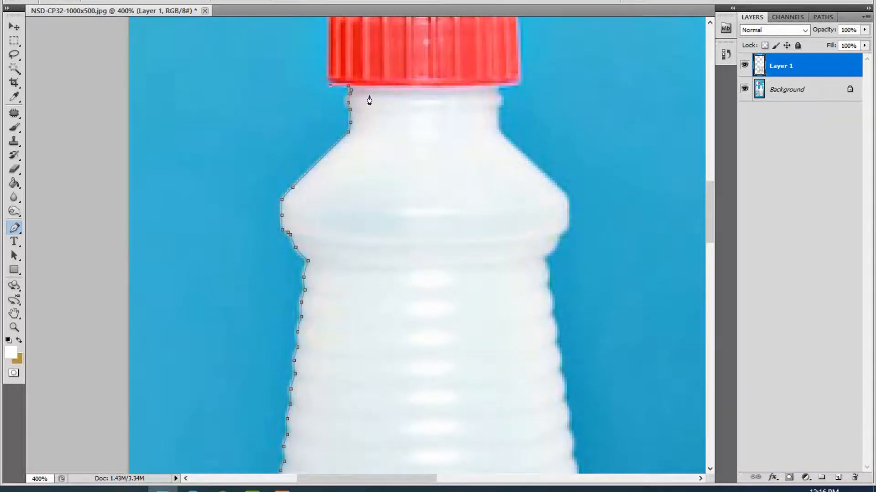
- Run the path up the red cap's left side and around the left end of the white ring above it
{"action": "scroll", "coordinate": [369, 100], "scroll_direction": "up", "scroll_amount": 3}
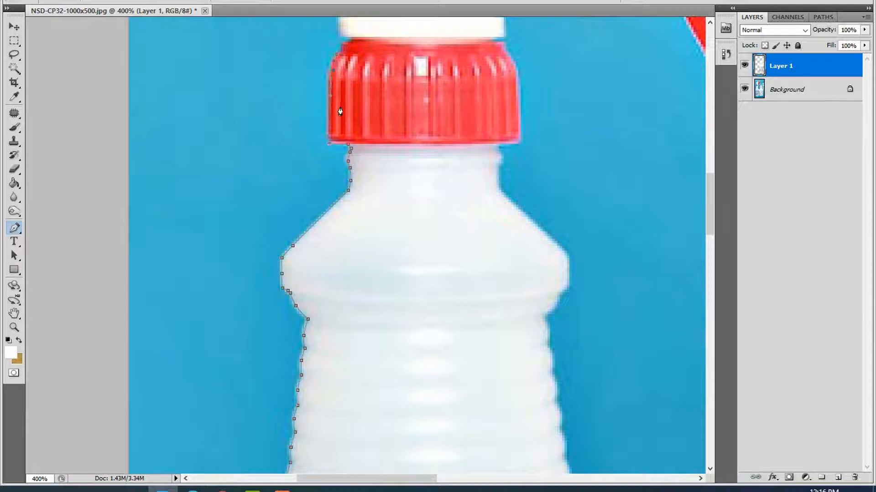
{"action": "scroll", "coordinate": [340, 111], "scroll_direction": "up", "scroll_amount": 3}
{"action": "scroll", "coordinate": [365, 115], "scroll_direction": "up", "scroll_amount": 2}
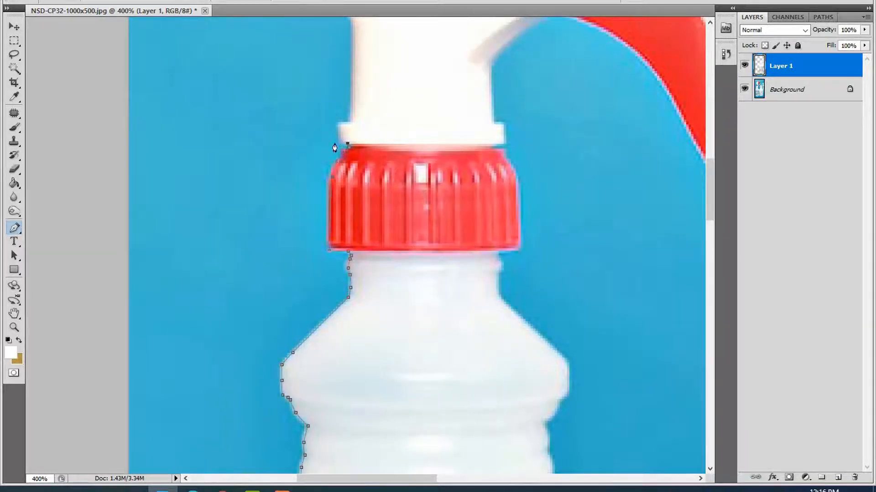
{"action": "left_click", "coordinate": [341, 142]}
{"action": "left_click", "coordinate": [339, 123]}
{"action": "left_click", "coordinate": [351, 123]}
{"action": "scroll", "coordinate": [365, 114], "scroll_direction": "up", "scroll_amount": 3}
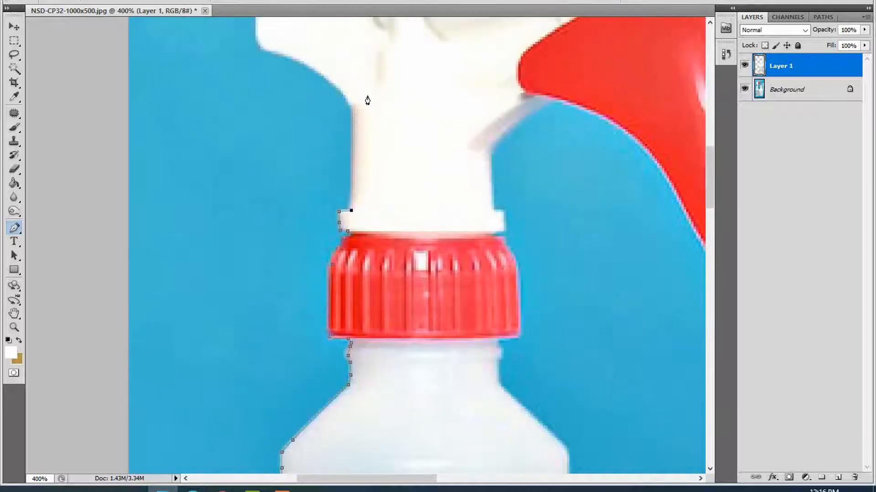
- Trace the sprayer stem's left edge and the curved underside of the white sprayer head, adding anchor points to fit the curve
{"action": "left_click", "coordinate": [351, 104]}
{"action": "left_click", "coordinate": [303, 62]}
{"action": "left_click_drag", "start_coordinate": [328, 85], "coordinate": [333, 82]}
{"action": "scroll", "coordinate": [321, 93], "scroll_direction": "up", "scroll_amount": 3}
{"action": "left_click", "coordinate": [271, 143]}
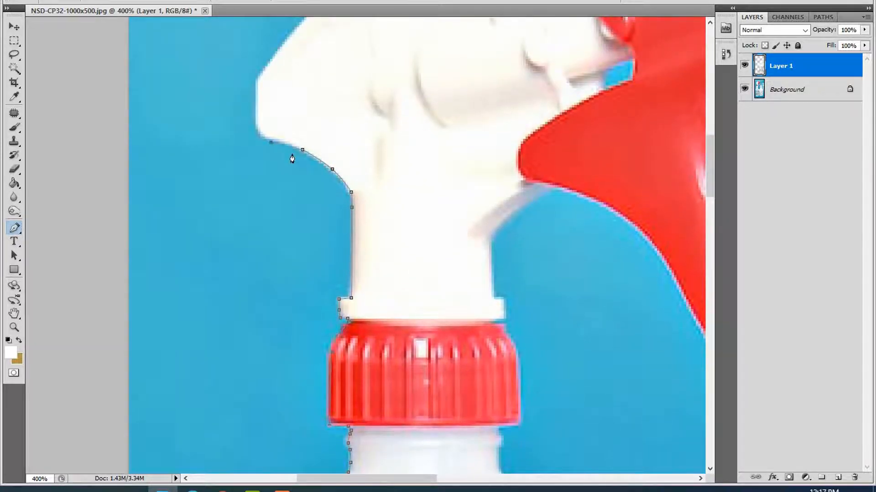
{"action": "left_click", "coordinate": [288, 144]}
- Continue the path around the rounded rear corner of the sprayer head and up its short vertical back edge
{"action": "left_click", "coordinate": [257, 105]}
{"action": "left_click", "coordinate": [266, 127]}
{"action": "scroll", "coordinate": [282, 118], "scroll_direction": "up", "scroll_amount": 1}
{"action": "left_click", "coordinate": [258, 97]}
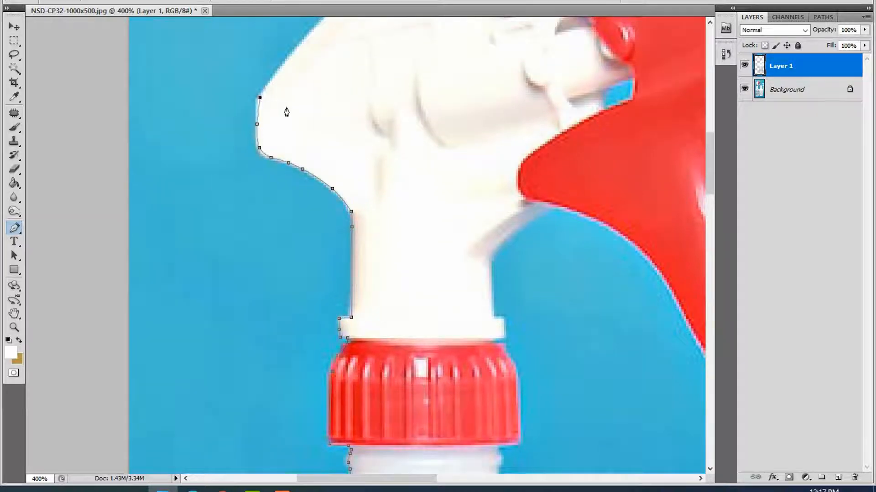
- Trace the sprayer head's long curved upper back to the red trigger, adding anchor points and nudging them onto the edge
{"action": "scroll", "coordinate": [287, 109], "scroll_direction": "up", "scroll_amount": 5}
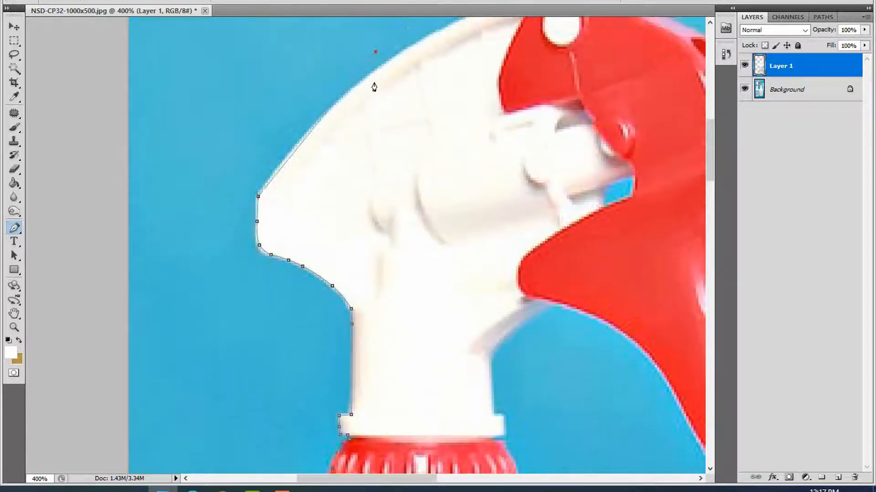
{"action": "left_click", "coordinate": [375, 71]}
{"action": "left_click", "coordinate": [314, 129]}
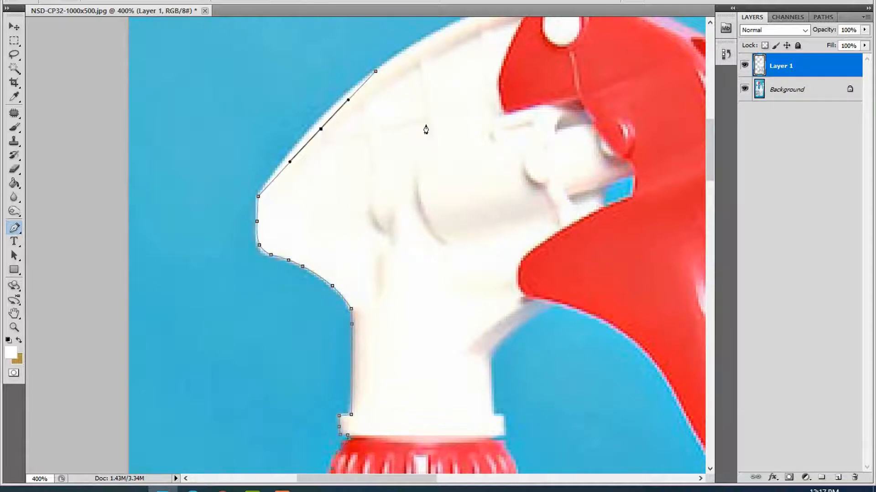
{"action": "scroll", "coordinate": [423, 130], "scroll_direction": "up", "scroll_amount": 3}
{"action": "left_click", "coordinate": [542, 60]}
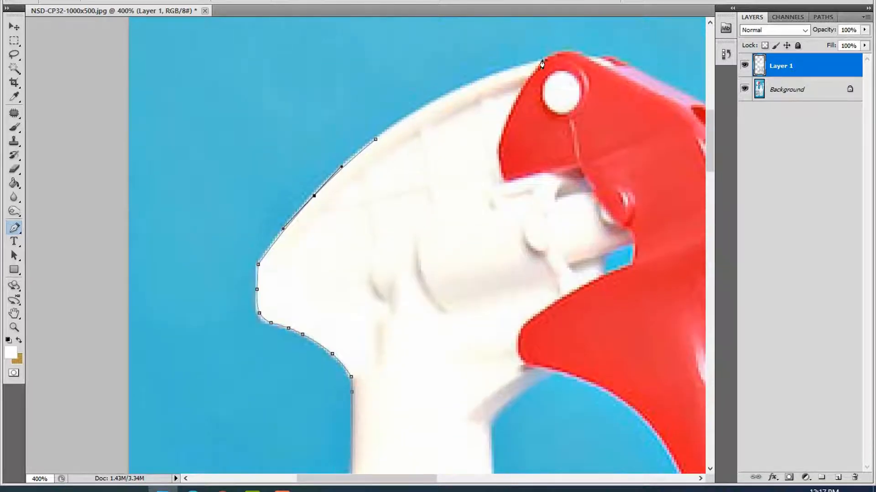
{"action": "left_click", "coordinate": [456, 101]}
{"action": "key", "text": "Up"}
{"action": "key", "text": "Up"}
{"action": "key", "text": "Up"}
{"action": "key", "text": "Up"}
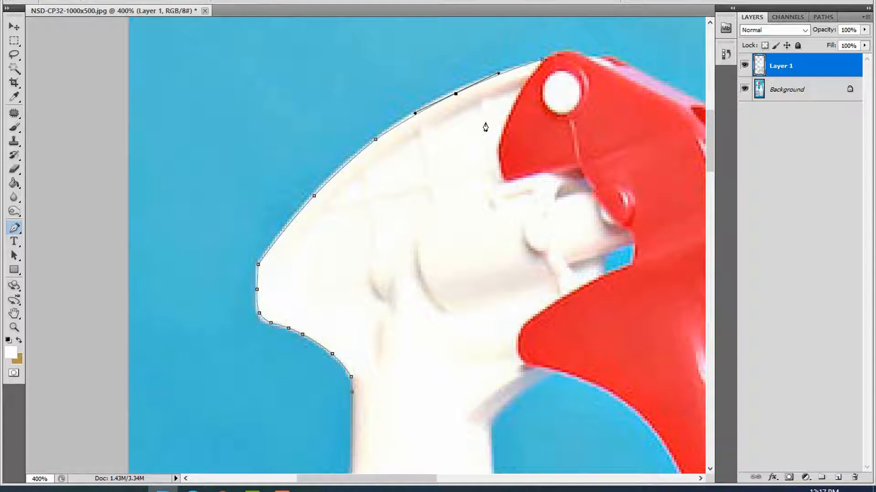
- Carry the path over the rounded top of the red trigger and along the small raised tab beside it
{"action": "scroll", "coordinate": [485, 128], "scroll_direction": "up", "scroll_amount": 2}
{"action": "scroll", "coordinate": [579, 93], "scroll_direction": "up", "scroll_amount": 1}
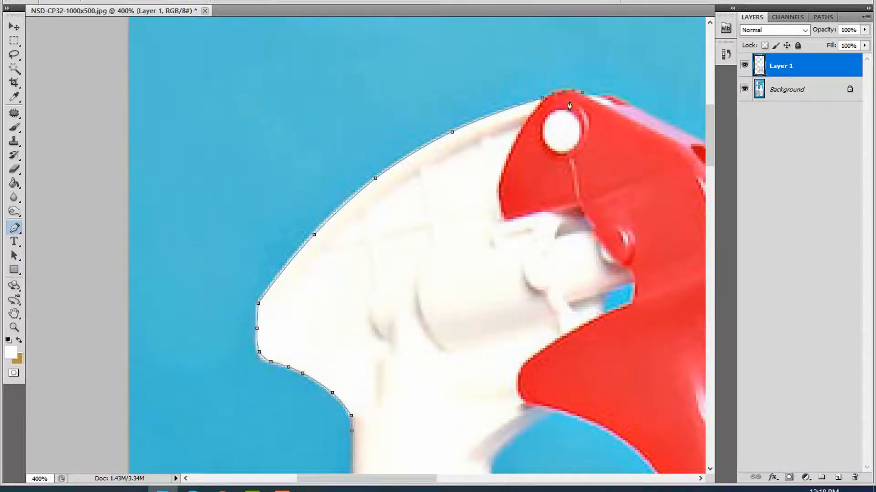
{"action": "left_click", "coordinate": [599, 97]}
{"action": "left_click", "coordinate": [635, 109]}
{"action": "left_click", "coordinate": [615, 101]}
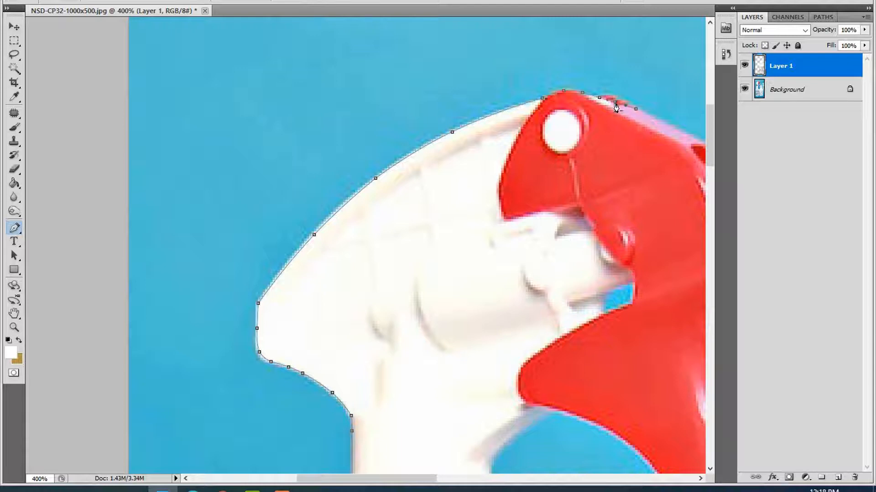
- Trace the trigger's sloping top down to the nozzle and along the nozzle's ribbed upper edge, nudging an anchor into place
{"action": "left_click_drag", "start_coordinate": [430, 477], "coordinate": [467, 477]}
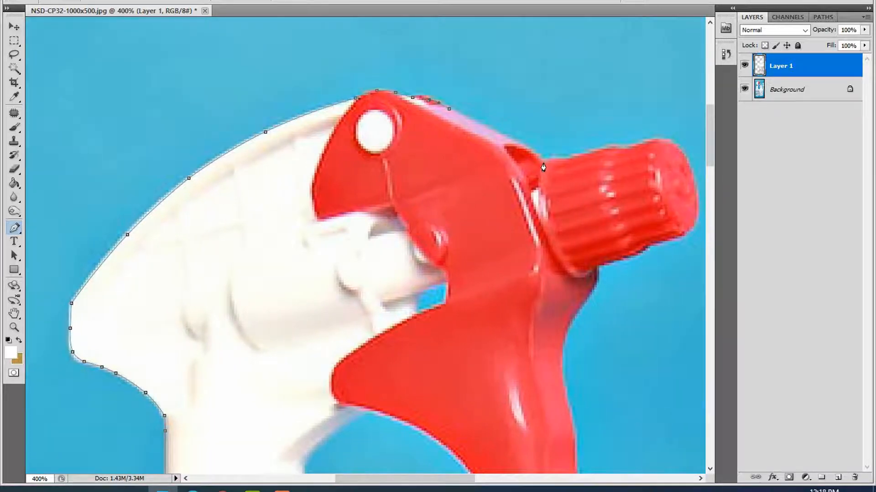
{"action": "left_click", "coordinate": [489, 132]}
{"action": "left_click", "coordinate": [515, 147]}
{"action": "key", "text": "Right"}
{"action": "key", "text": "Right"}
{"action": "key", "text": "Right"}
{"action": "key", "text": "Up"}
{"action": "left_click", "coordinate": [624, 149]}
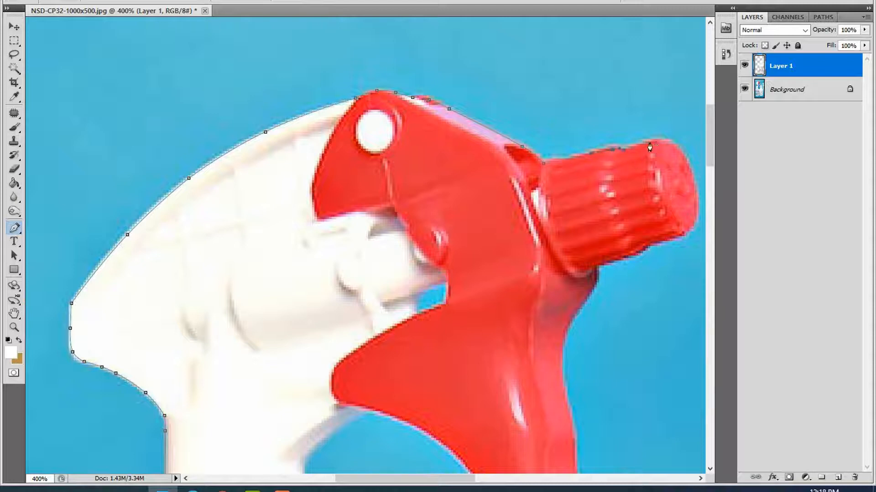
- Run the path around the nozzle's rounded front end and back along its stepped lower edge
{"action": "left_click", "coordinate": [686, 160]}
{"action": "scroll", "coordinate": [533, 260], "scroll_direction": "right", "scroll_amount": 5}
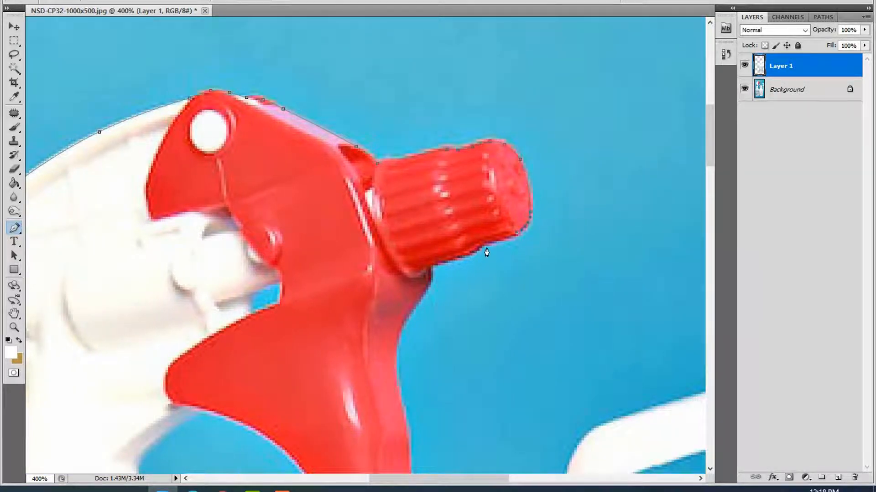
{"action": "left_click", "coordinate": [507, 240]}
{"action": "left_click", "coordinate": [432, 265]}
{"action": "left_click", "coordinate": [459, 257]}
- Trace the small bulge directly under the nozzle, adding an anchor point and nudging it onto the edge
{"action": "scroll", "coordinate": [454, 284], "scroll_direction": "down", "scroll_amount": 4}
{"action": "left_click", "coordinate": [420, 230]}
{"action": "left_click", "coordinate": [425, 214]}
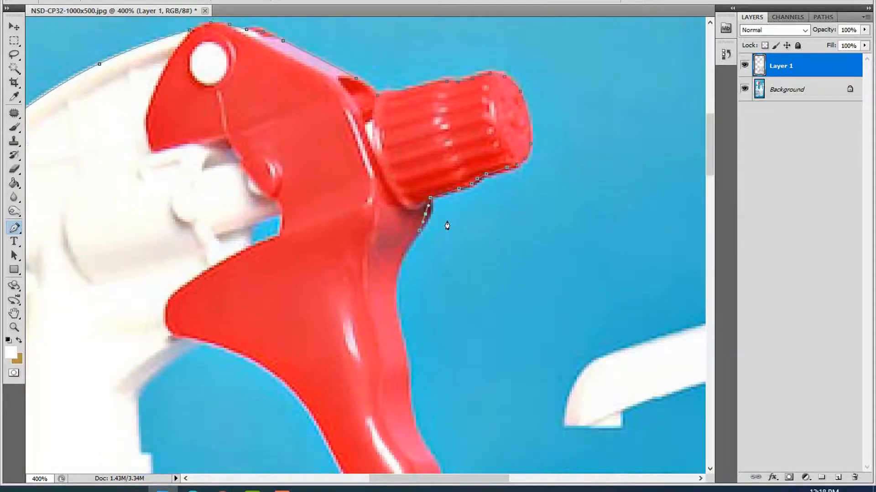
{"action": "key", "text": "Right"}
{"action": "key", "text": "Right"}
- Continue the path along the concave curve below the nozzle onto the trigger's front edge, nudging the added anchor to fit
{"action": "scroll", "coordinate": [443, 232], "scroll_direction": "down", "scroll_amount": 2}
{"action": "left_click", "coordinate": [396, 258]}
{"action": "left_click", "coordinate": [407, 224]}
{"action": "key", "text": "Left"}
{"action": "key", "text": "Left"}
{"action": "key", "text": "Left"}
{"action": "key", "text": "Left"}
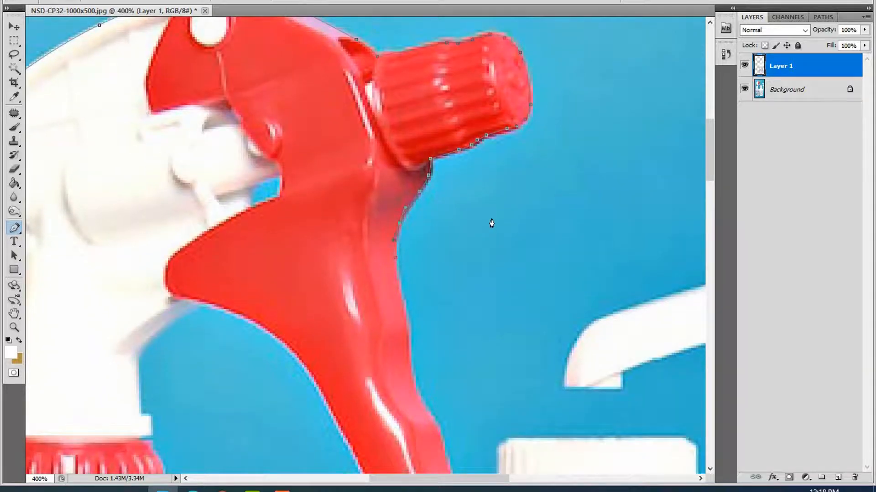
- Trace the upper part of the trigger's front edge down to its first finger bump
{"action": "scroll", "coordinate": [420, 274], "scroll_direction": "down", "scroll_amount": 2}
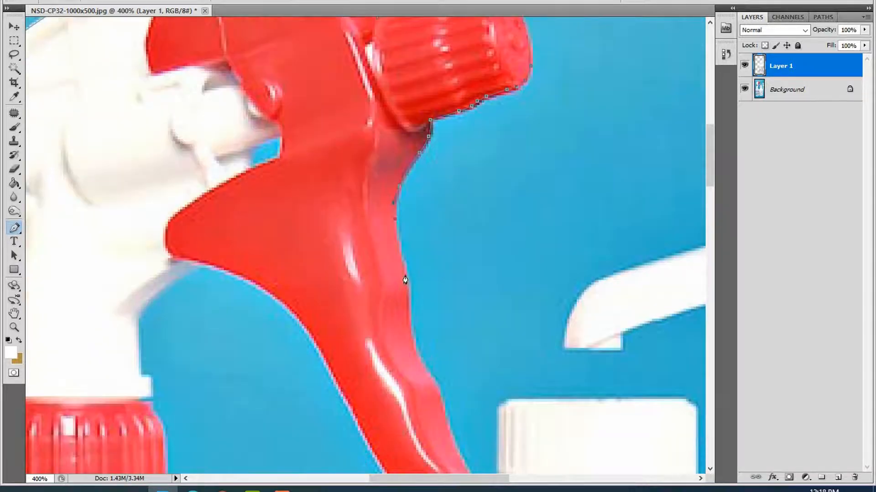
{"action": "left_click", "coordinate": [404, 272]}
{"action": "left_click", "coordinate": [398, 243]}
{"action": "scroll", "coordinate": [428, 258], "scroll_direction": "down", "scroll_amount": 2}
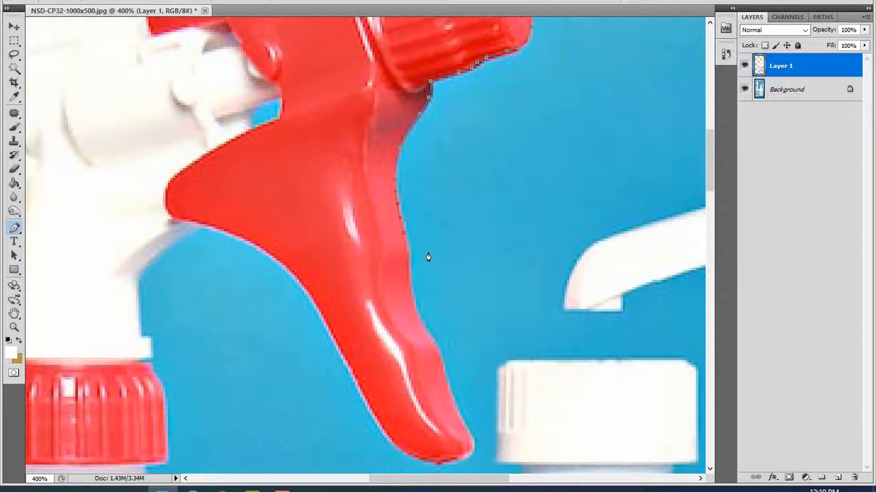
{"action": "left_click", "coordinate": [409, 283]}
- Follow the wavy lower part of the trigger's front edge down to just above its tip
{"action": "scroll", "coordinate": [463, 311], "scroll_direction": "down", "scroll_amount": 2}
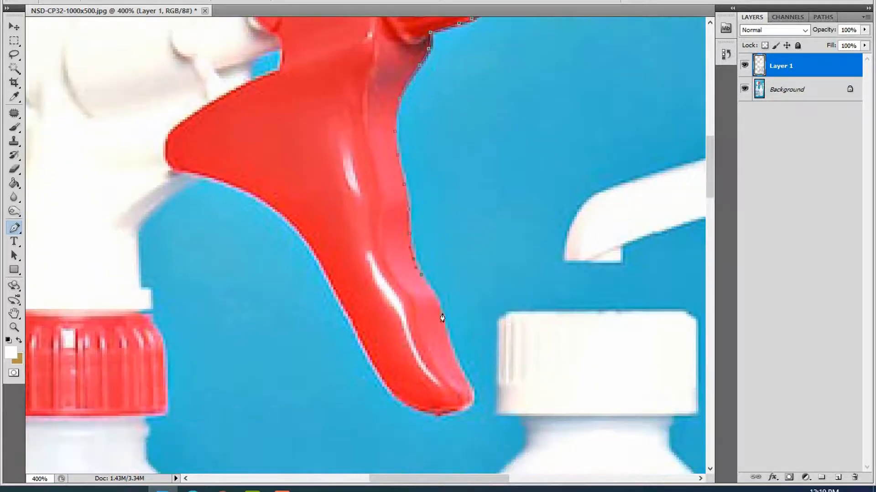
{"action": "left_click", "coordinate": [437, 303]}
{"action": "left_click", "coordinate": [443, 321]}
{"action": "scroll", "coordinate": [453, 320], "scroll_direction": "down", "scroll_amount": 2}
{"action": "left_click", "coordinate": [457, 327]}
{"action": "scroll", "coordinate": [471, 359], "scroll_direction": "down", "scroll_amount": 2}
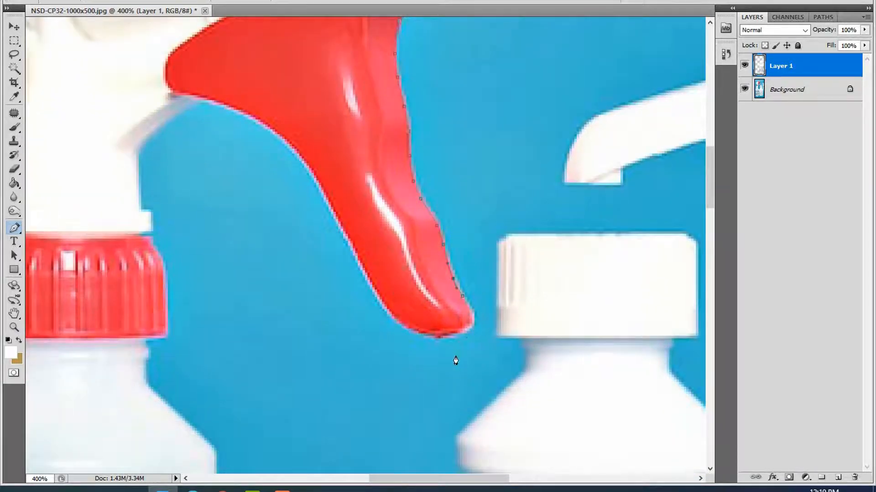
- Run the path around the trigger's rounded tip and back up its long inner edge
{"action": "left_click", "coordinate": [466, 327]}
{"action": "key", "text": "ctrl+z"}
{"action": "left_click", "coordinate": [467, 328]}
{"action": "left_click_drag", "start_coordinate": [441, 332], "coordinate": [473, 346]}
{"action": "left_click", "coordinate": [387, 300]}
{"action": "left_click", "coordinate": [263, 120]}
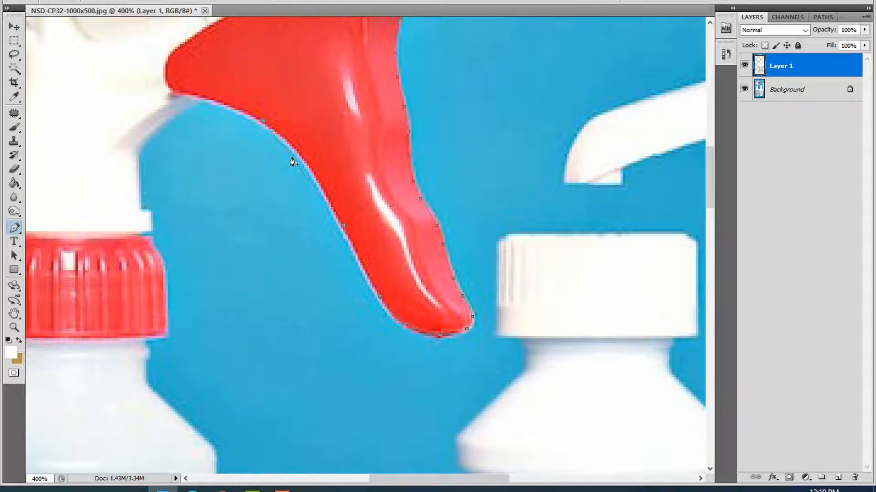
- Refine the path along the trigger's curved inner edge with added anchor points, nudging the bend up and to the right
{"action": "left_click", "coordinate": [292, 158]}
{"action": "key", "text": "Up"}
{"action": "key", "text": "Up"}
{"action": "key", "text": "Up"}
{"action": "key", "text": "Right"}
{"action": "key", "text": "Right"}
{"action": "key", "text": "Right"}
{"action": "left_click", "coordinate": [229, 106]}
{"action": "left_click", "coordinate": [139, 149]}
{"action": "left_click", "coordinate": [168, 121]}
{"action": "key", "text": "Left"}
{"action": "key", "text": "Left"}
{"action": "key", "text": "Left"}
{"action": "key", "text": "Left"}
{"action": "key", "text": "ctrl+alt+z"}
{"action": "key", "text": "ctrl+alt+z"}
- Trace the shaded brace under the trigger and the sprayer stem's right edge down to the white ring
{"action": "left_click", "coordinate": [182, 95]}
{"action": "left_click_drag", "start_coordinate": [174, 114], "coordinate": [180, 101]}
{"action": "left_click", "coordinate": [139, 153]}
{"action": "left_click", "coordinate": [141, 211]}
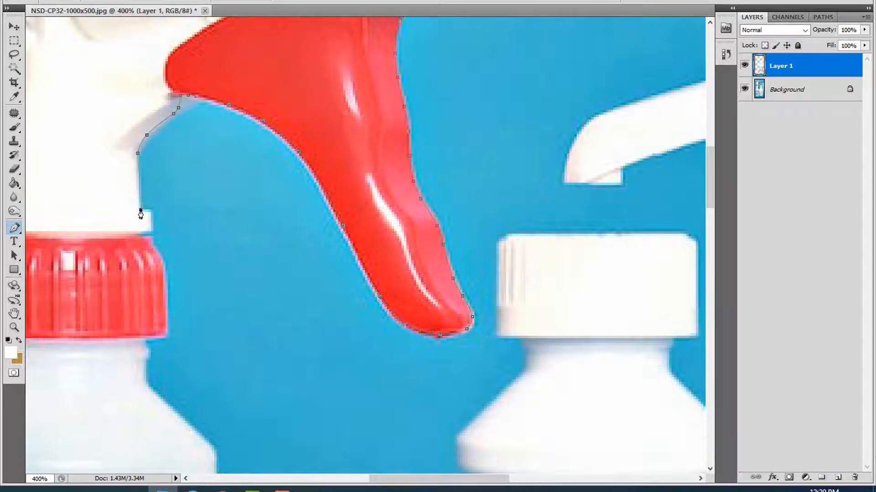
{"action": "left_click", "coordinate": [138, 167]}
- Carry the path around the white ring's right end and down the red cap's right side
{"action": "left_click", "coordinate": [151, 211]}
{"action": "left_click_drag", "start_coordinate": [151, 232], "coordinate": [162, 266]}
{"action": "left_click", "coordinate": [162, 272]}
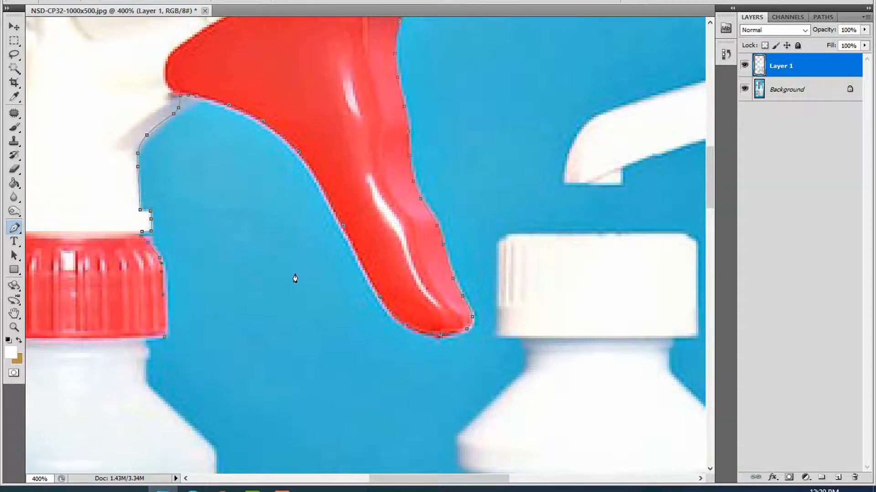
- Continue the path under the red cap's lower right corner and down the right edge of the bottle's short neck
{"action": "scroll", "coordinate": [295, 279], "scroll_direction": "down", "scroll_amount": 3}
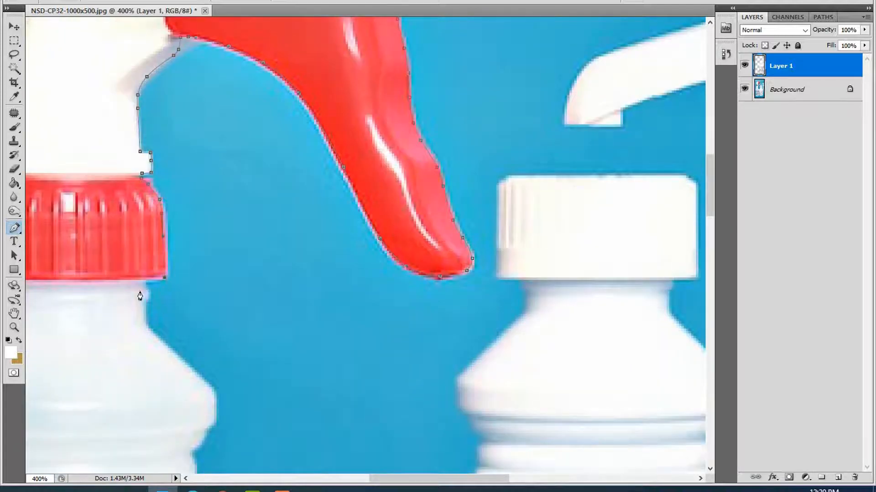
{"action": "left_click", "coordinate": [144, 279]}
{"action": "scroll", "coordinate": [175, 301], "scroll_direction": "down", "scroll_amount": 1}
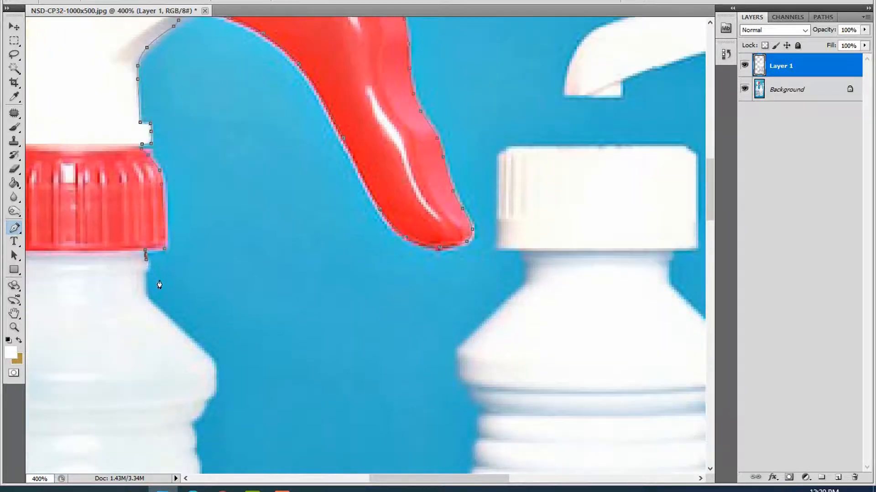
{"action": "left_click", "coordinate": [143, 296]}
- Trace the sloping right edge of the bottle's collar to its outer corner, adding an anchor point midway
{"action": "scroll", "coordinate": [146, 286], "scroll_direction": "down", "scroll_amount": 2}
{"action": "left_click", "coordinate": [213, 314]}
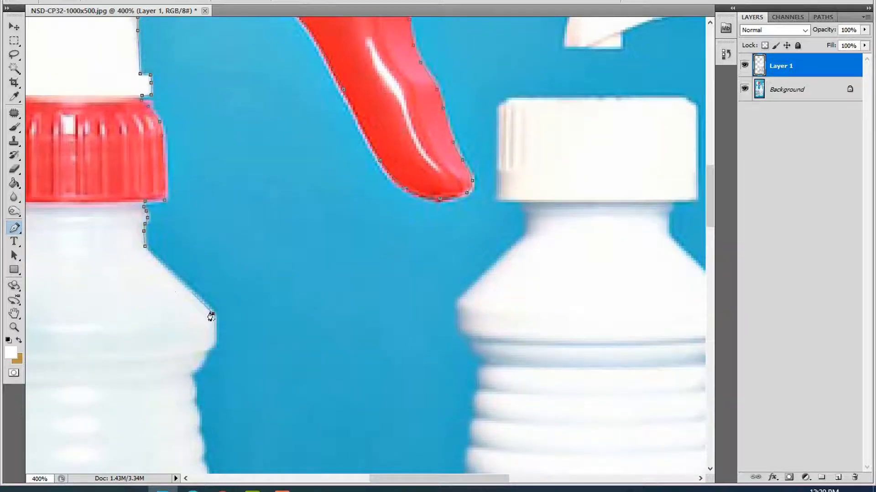
{"action": "left_click", "coordinate": [194, 296]}
- Trace the collar's short vertical right edge, nudging the added anchor point outward to match the curve
{"action": "scroll", "coordinate": [190, 334], "scroll_direction": "down", "scroll_amount": 2}
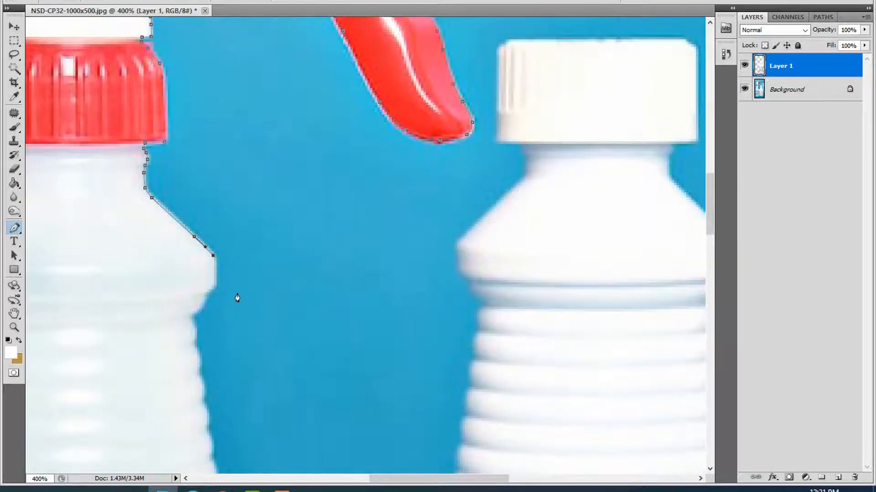
{"action": "scroll", "coordinate": [212, 263], "scroll_direction": "down", "scroll_amount": 1}
{"action": "left_click", "coordinate": [206, 262]}
{"action": "left_click", "coordinate": [209, 250]}
{"action": "key", "text": "Right"}
{"action": "key", "text": "Right"}
{"action": "key", "text": "Right"}
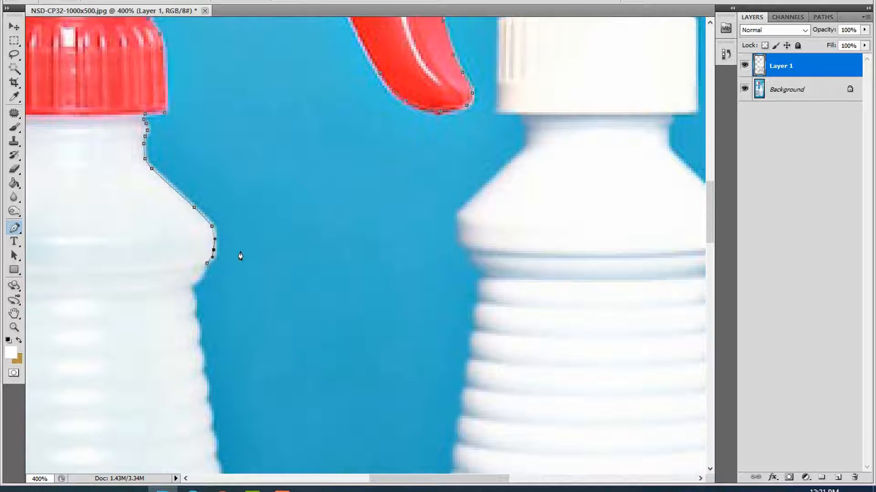
- Bring the path in around the collar's lower right edge to the top of the ribbed neck, nudging the middle anchor outward
{"action": "scroll", "coordinate": [240, 254], "scroll_direction": "down", "scroll_amount": 1}
{"action": "left_click", "coordinate": [189, 246]}
{"action": "left_click", "coordinate": [197, 237]}
{"action": "key", "text": "Right"}
{"action": "key", "text": "Right"}
- Trace the upper ribs on the ribbed neck's right edge, adding an anchor for each bulge and nudging it outward
{"action": "left_click", "coordinate": [192, 274]}
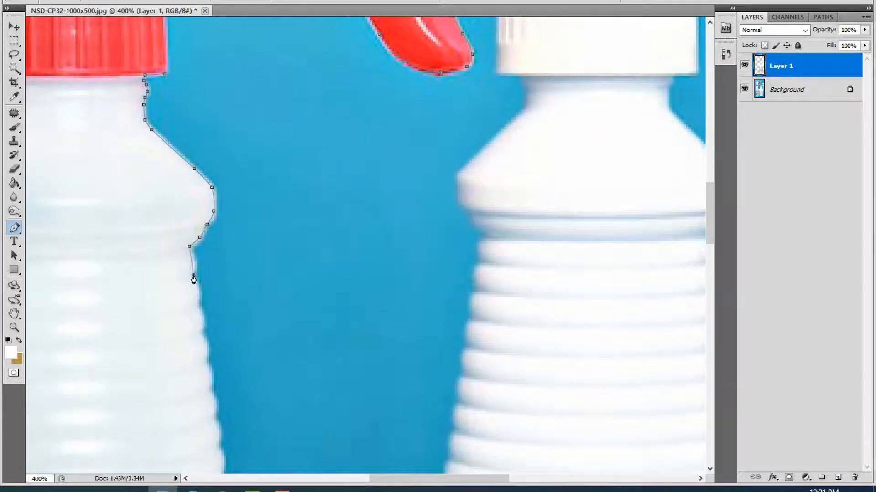
{"action": "left_click", "coordinate": [191, 263]}
{"action": "key", "text": "Right"}
{"action": "scroll", "coordinate": [215, 275], "scroll_direction": "down", "scroll_amount": 1}
{"action": "left_click", "coordinate": [196, 265]}
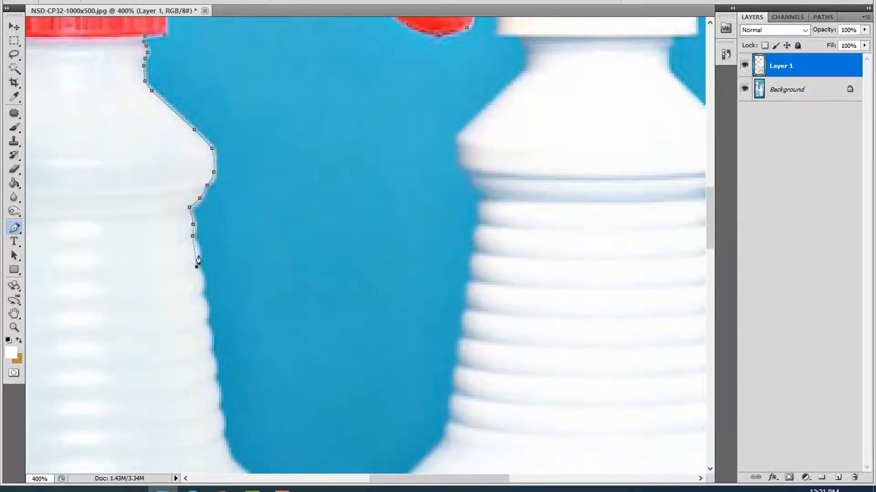
{"action": "left_click", "coordinate": [196, 253]}
{"action": "key", "text": "Right"}
{"action": "key", "text": "Right"}
{"action": "left_click", "coordinate": [201, 295]}
{"action": "left_click", "coordinate": [200, 285]}
{"action": "key", "text": "Right"}
- Trace the remaining ribs down the neck's right edge, placing an anchor at each bulge and groove down to the lowest rib
{"action": "scroll", "coordinate": [224, 295], "scroll_direction": "down", "scroll_amount": 1}
{"action": "left_click", "coordinate": [206, 283]}
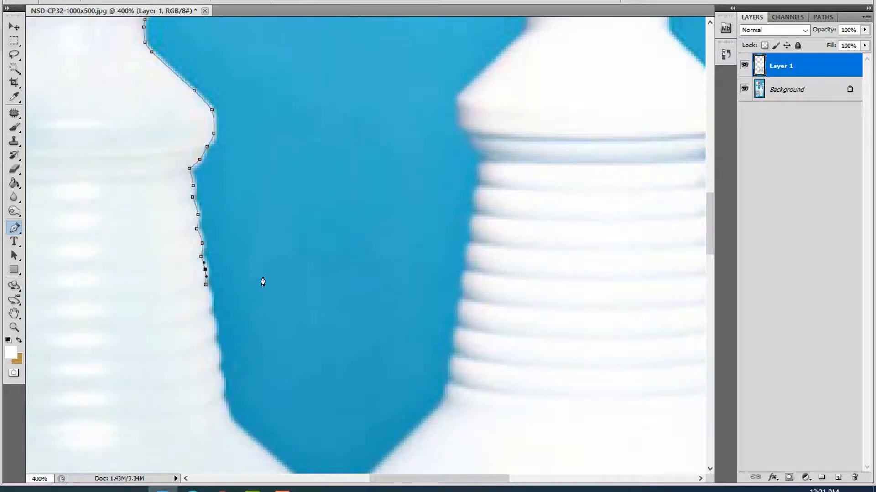
{"action": "scroll", "coordinate": [262, 282], "scroll_direction": "down", "scroll_amount": 1}
{"action": "scroll", "coordinate": [240, 272], "scroll_direction": "down", "scroll_amount": 1}
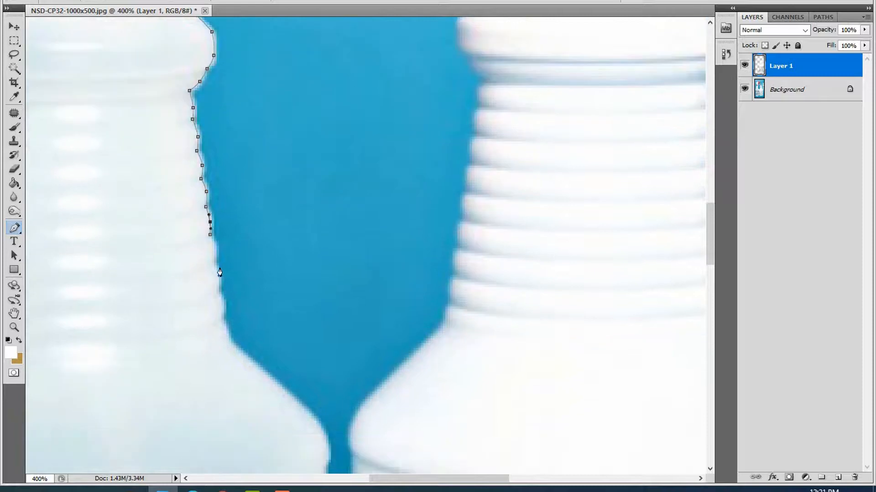
{"action": "left_click", "coordinate": [214, 259]}
{"action": "left_click", "coordinate": [217, 293]}
{"action": "scroll", "coordinate": [236, 299], "scroll_direction": "down", "scroll_amount": 1}
{"action": "left_click", "coordinate": [221, 275]}
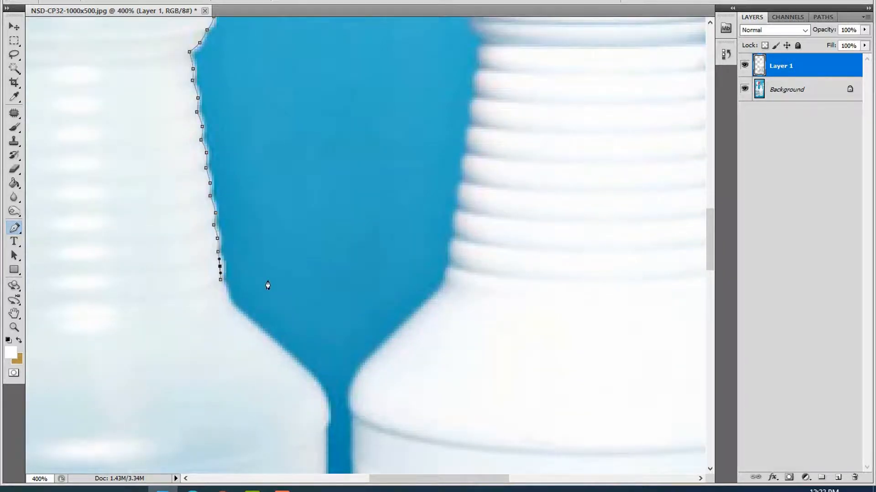
- Bring the path around the neck's base onto the start of the shoulder, adding anchors that follow the bend
{"action": "scroll", "coordinate": [266, 288], "scroll_direction": "down", "scroll_amount": 1}
{"action": "left_click", "coordinate": [242, 263]}
{"action": "left_click", "coordinate": [233, 256]}
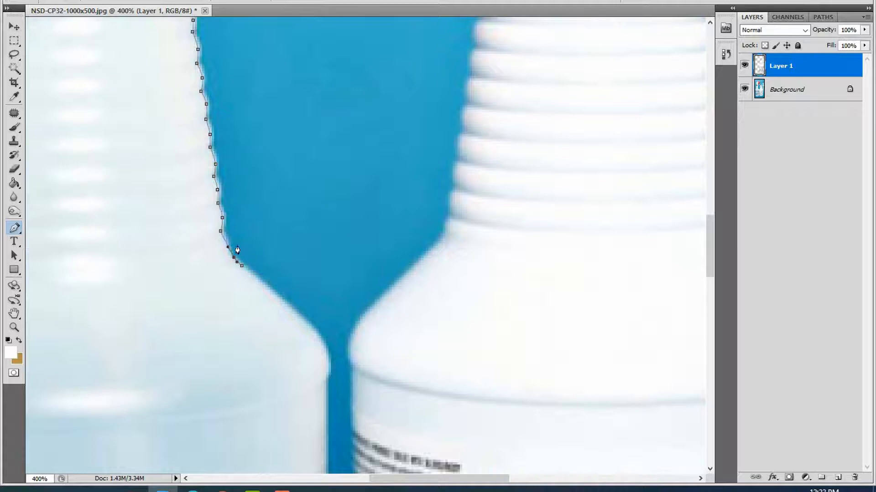
{"action": "left_click", "coordinate": [225, 239]}
- Trace the sloping right shoulder to the top of the bottle's side, nudging an added anchor outward to match the curve
{"action": "scroll", "coordinate": [292, 269], "scroll_direction": "down", "scroll_amount": 1}
{"action": "left_click", "coordinate": [325, 338]}
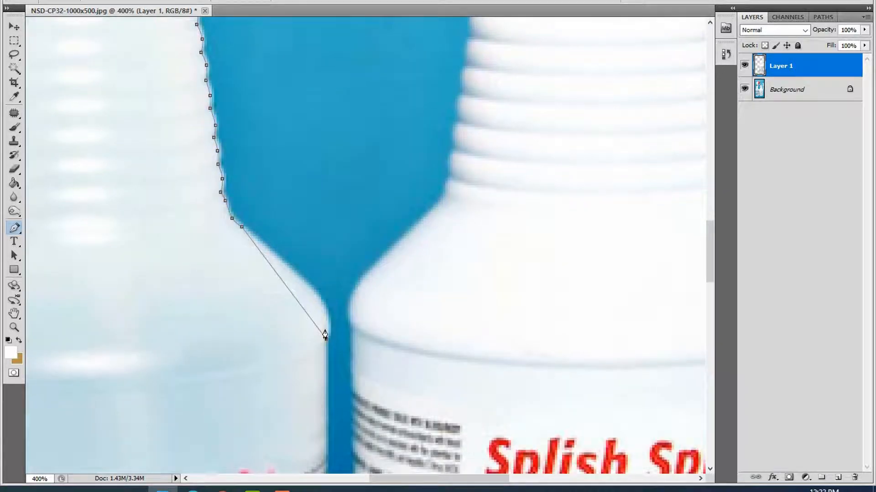
{"action": "left_click", "coordinate": [298, 303]}
{"action": "key", "text": "Right"}
{"action": "key", "text": "Right"}
{"action": "key", "text": "Right"}
{"action": "key", "text": "Right"}
{"action": "key", "text": "Right"}
{"action": "key", "text": "Right"}
{"action": "key", "text": "Right"}
{"action": "key", "text": "Right"}
{"action": "key", "text": "Right"}
{"action": "key", "text": "Right"}
{"action": "key", "text": "Right"}
{"action": "key", "text": "Right"}
{"action": "scroll", "coordinate": [371, 311], "scroll_direction": "down", "scroll_amount": 1}
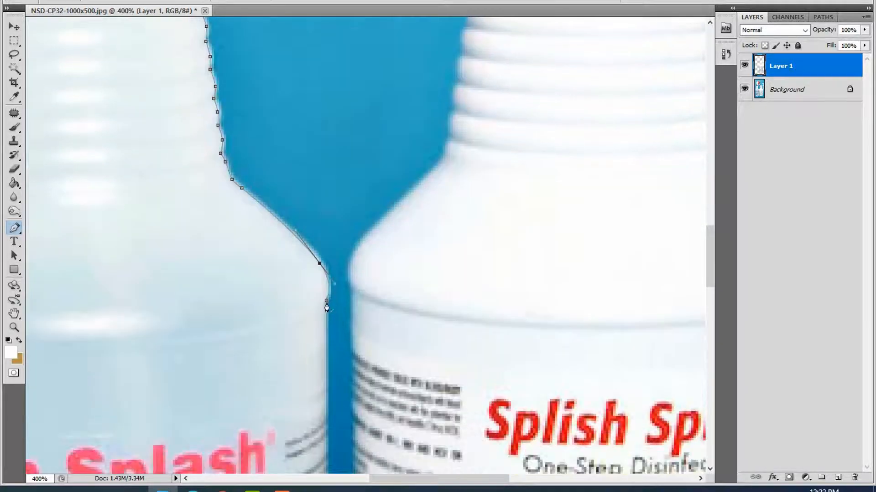
{"action": "left_click", "coordinate": [327, 302]}
- Close the path along the bottle's straight right side at the base, nudging the anchor there downward
{"action": "scroll", "coordinate": [344, 354], "scroll_direction": "down", "scroll_amount": 4}
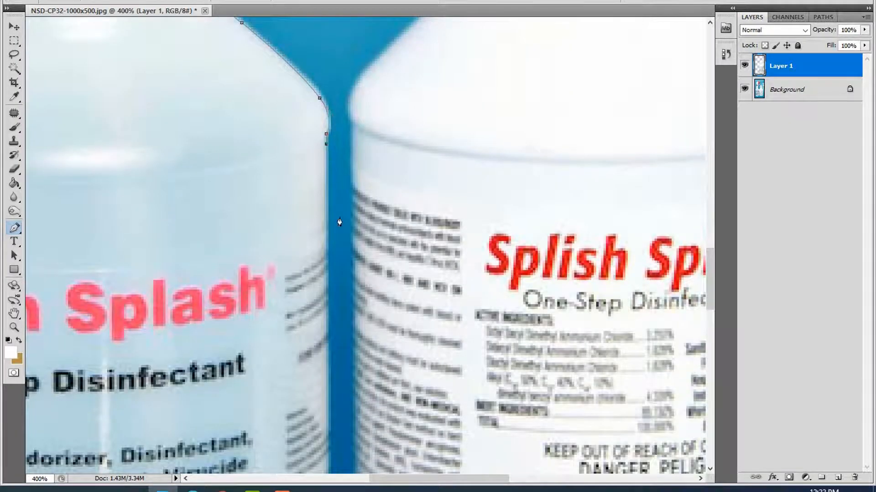
{"action": "scroll", "coordinate": [339, 222], "scroll_direction": "down", "scroll_amount": 11}
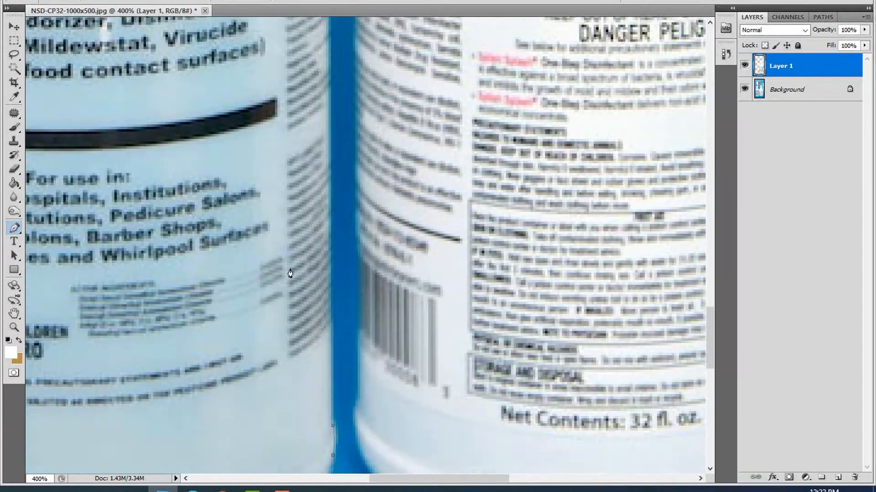
{"action": "scroll", "coordinate": [359, 358], "scroll_direction": "down", "scroll_amount": 2}
{"action": "key", "text": "Down"}
{"action": "key", "text": "Down"}
{"action": "key", "text": "Down"}
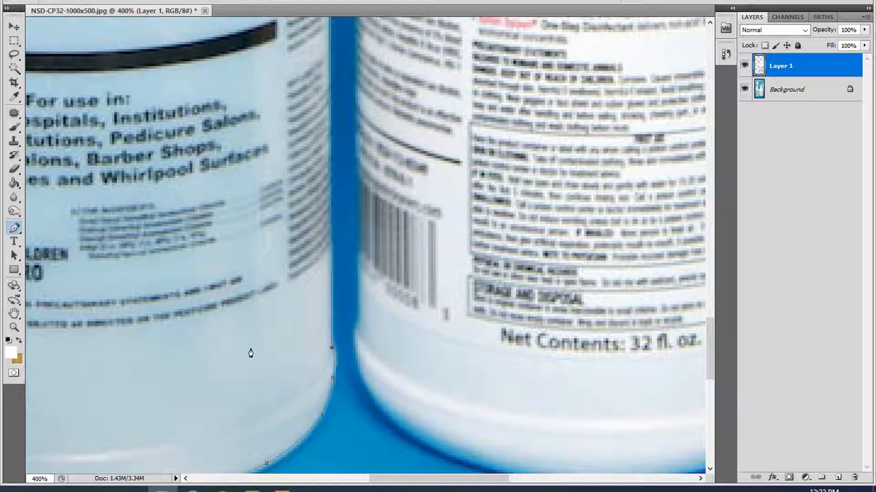
- Convert the closed path into a selection and invert it so only the spray bottle is selected
{"action": "right_click", "coordinate": [244, 349]}
{"action": "left_click", "coordinate": [302, 405]}
{"action": "left_click", "coordinate": [499, 120]}
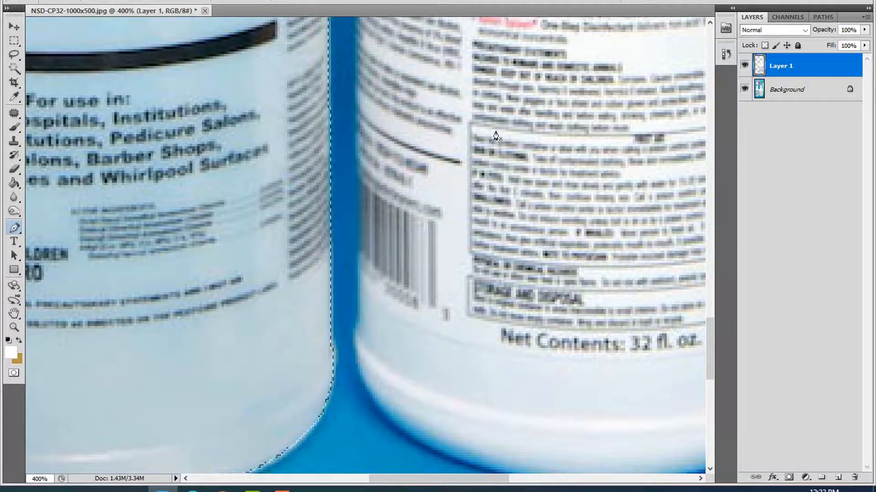
{"action": "key", "text": "ctrl+minus"}
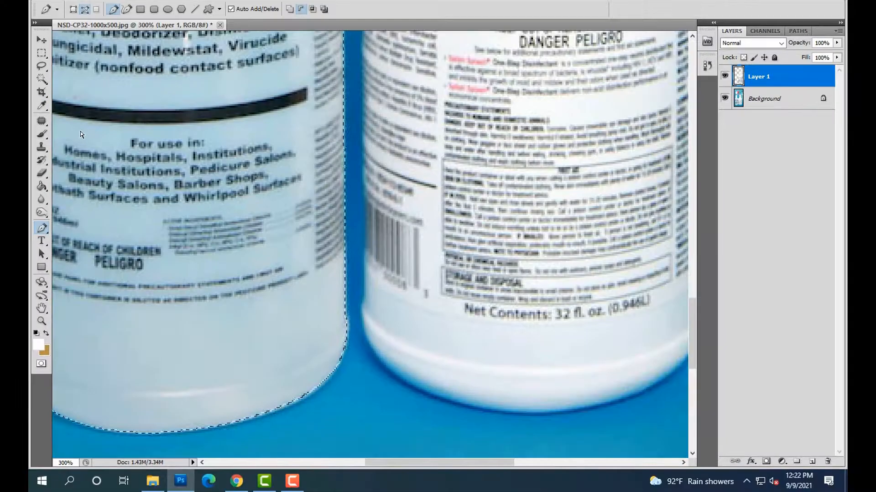
{"action": "key", "text": "ctrl+minus"}
{"action": "key", "text": "ctrl+minus"}
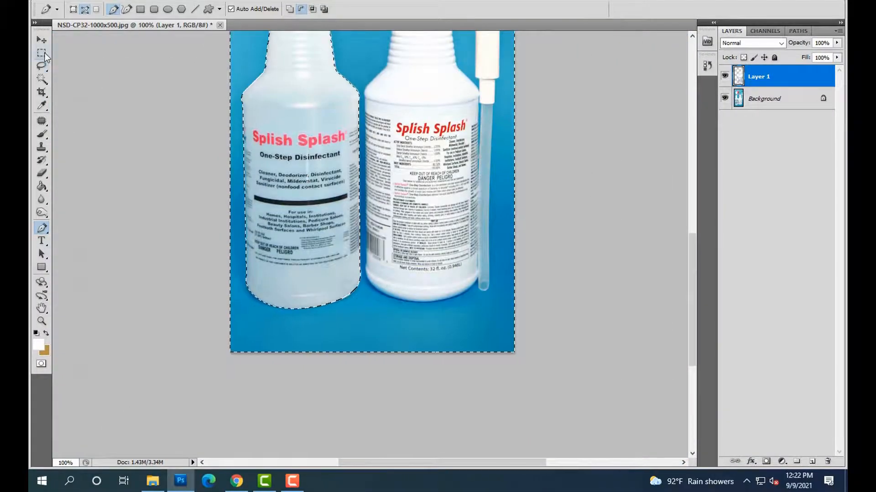
{"action": "key", "text": "m"}
{"action": "right_click", "coordinate": [343, 113]}
{"action": "left_click", "coordinate": [371, 132]}
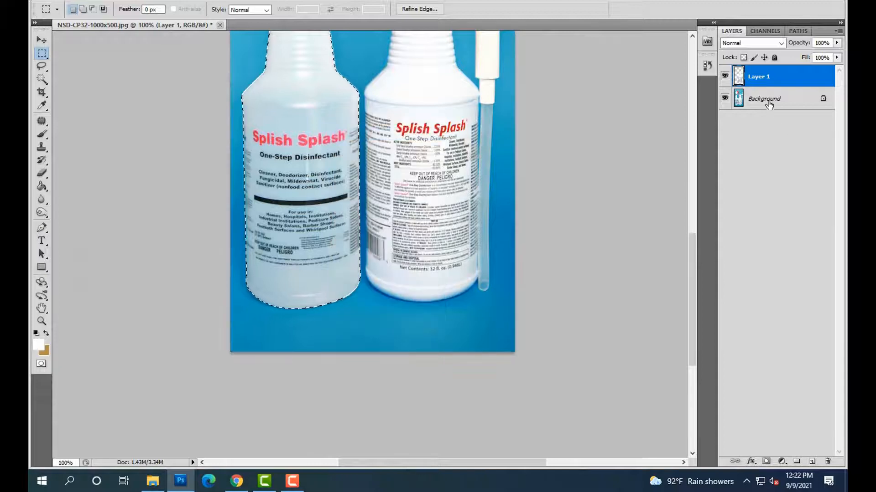
- Copy the selected spray bottle from the Background onto its own layer and hide the Background
{"action": "left_click", "coordinate": [769, 101]}
{"action": "key", "text": "ctrl+j"}
{"action": "left_click", "coordinate": [725, 121]}
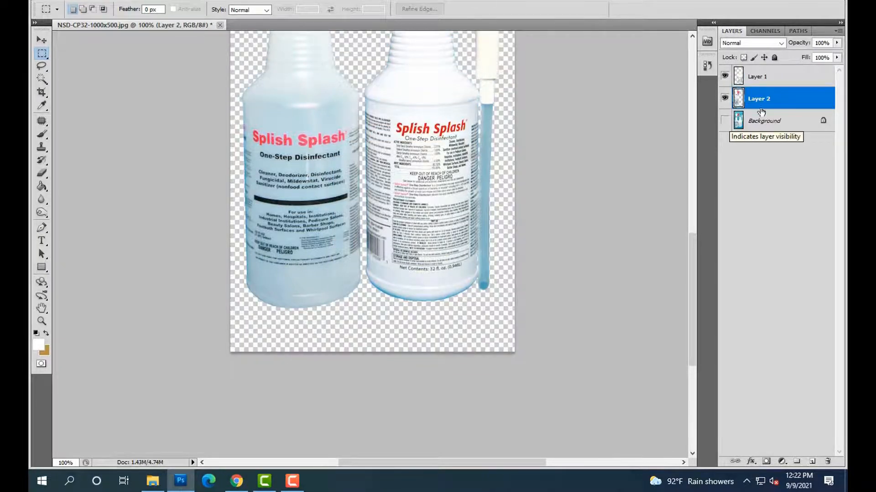
- Merge the newly copied bottle layer with Layer 1
{"action": "left_click", "coordinate": [776, 76], "text": "ctrl"}
{"action": "right_click", "coordinate": [776, 76]}
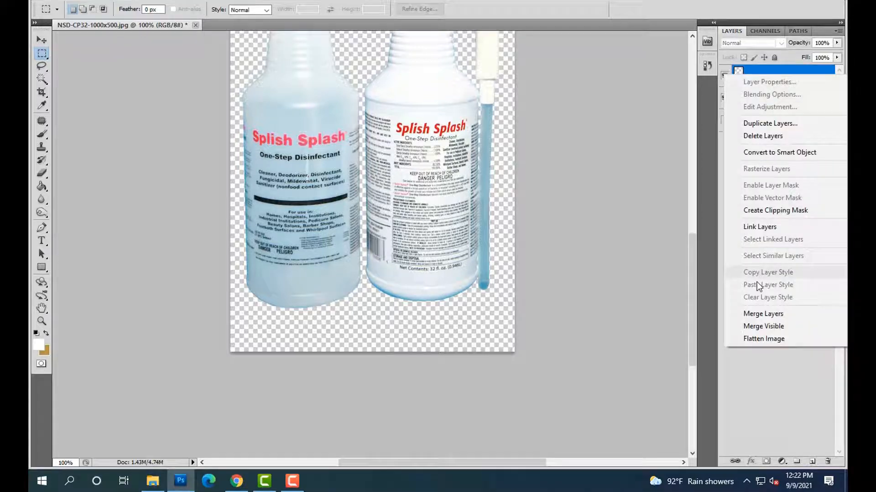
{"action": "left_click", "coordinate": [760, 313]}
- Outline the leftover blue patch between the white spray head and the red trigger with the Pen tool
{"action": "key", "text": "ctrl+minus"}
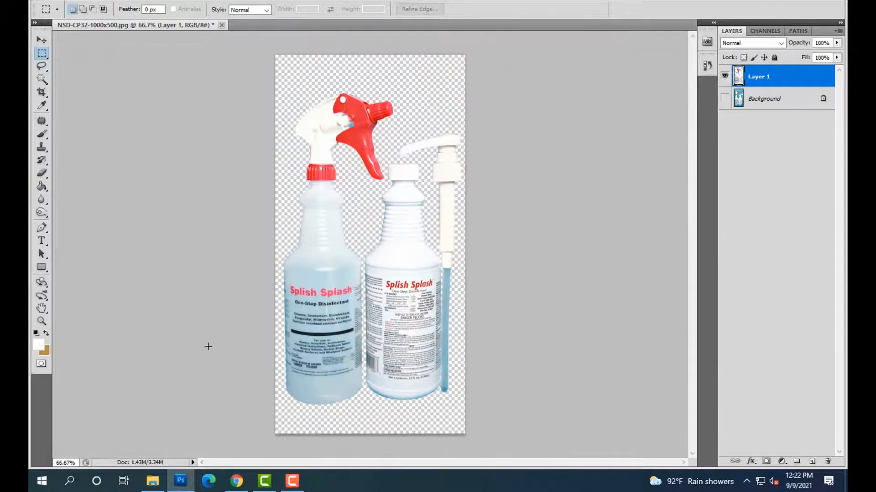
{"action": "left_click", "coordinate": [42, 321]}
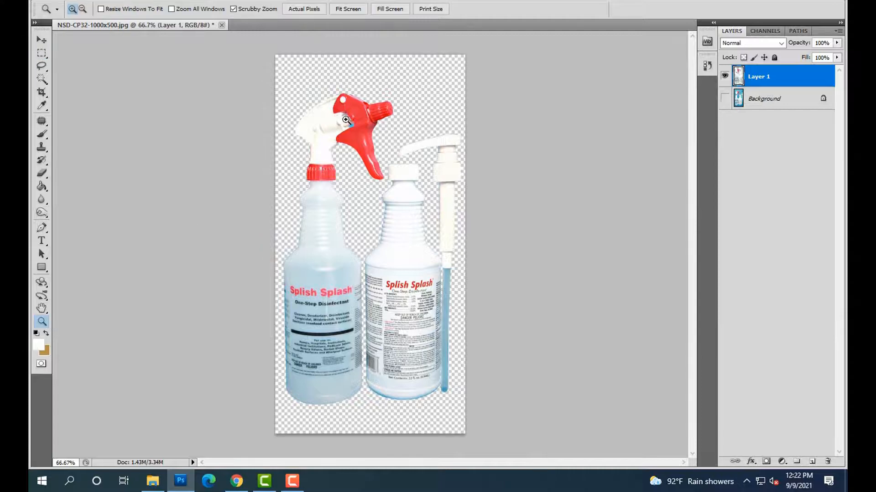
{"action": "left_click_drag", "start_coordinate": [385, 108], "coordinate": [254, 206]}
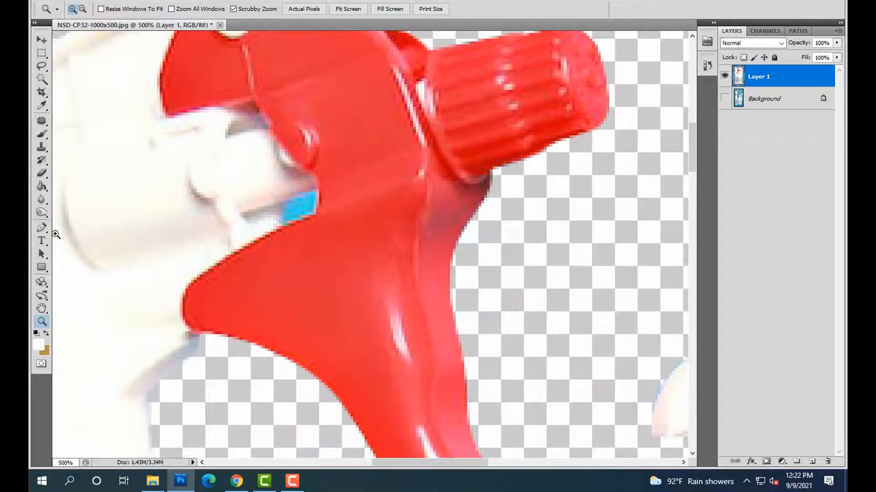
{"action": "left_click", "coordinate": [42, 228]}
{"action": "scroll", "coordinate": [263, 250], "scroll_direction": "up", "scroll_amount": 1}
{"action": "scroll", "coordinate": [264, 248], "scroll_direction": "up", "scroll_amount": 1, "text": "alt"}
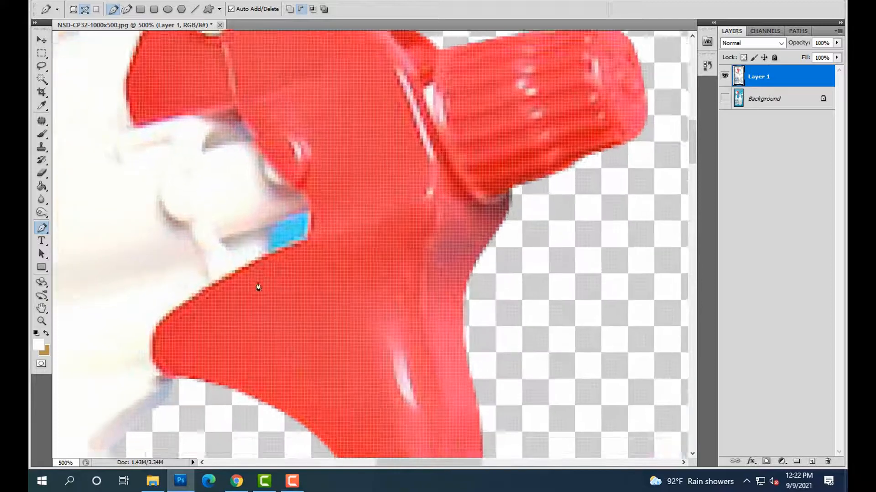
{"action": "left_click", "coordinate": [265, 254]}
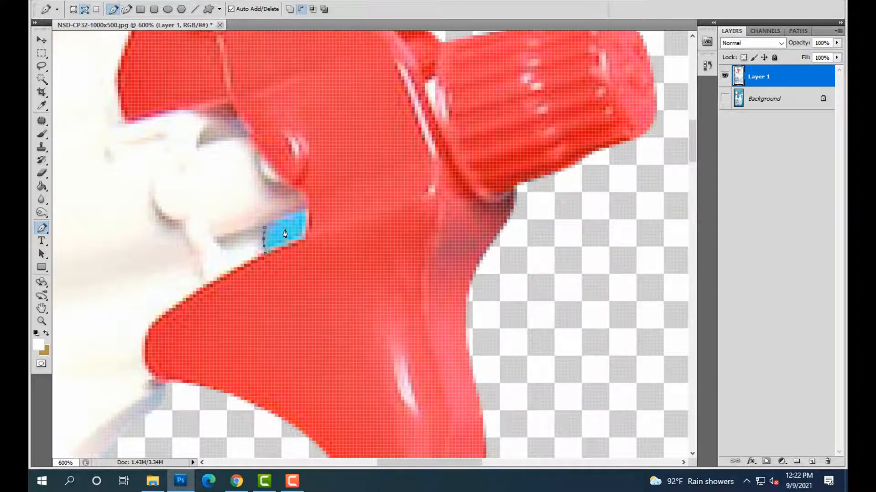
{"action": "left_click", "coordinate": [305, 209]}
{"action": "left_click", "coordinate": [306, 240]}
- Convert the blue patch's outline into a new selection with a 0-pixel feather radius and invert it
{"action": "right_click", "coordinate": [276, 241]}
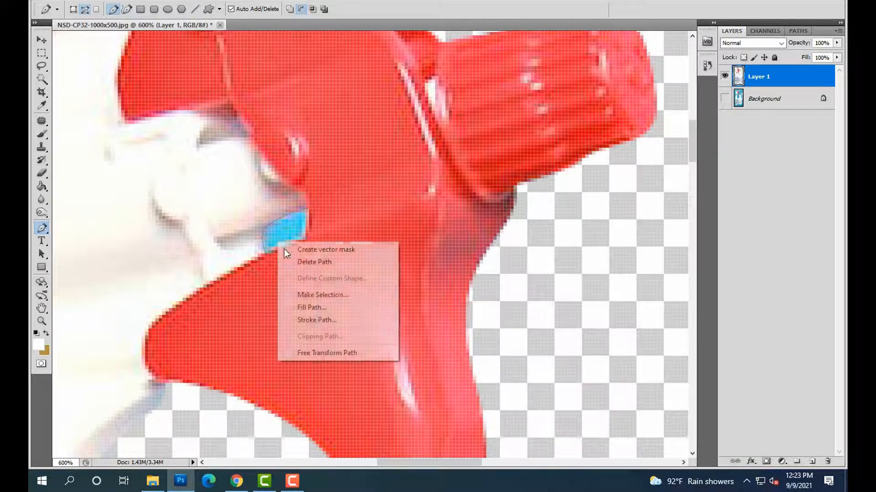
{"action": "left_click", "coordinate": [333, 296]}
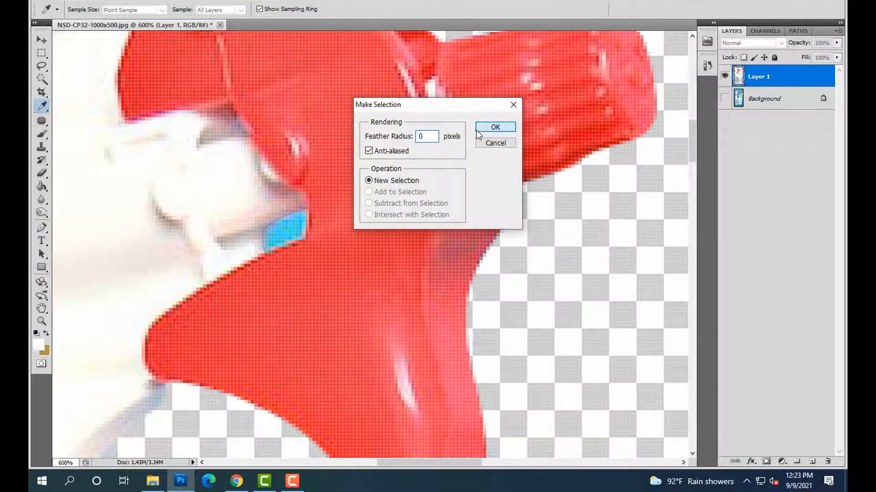
{"action": "left_click", "coordinate": [495, 127]}
{"action": "left_click", "coordinate": [41, 53]}
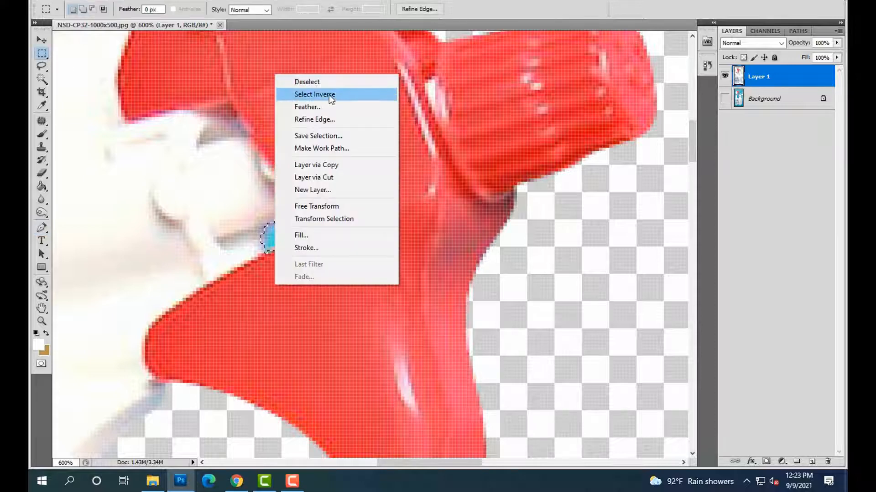
{"action": "left_click", "coordinate": [332, 96]}
- Delete the blue patch behind the trigger and clear the selection
{"action": "key", "text": "Delete"}
{"action": "key", "text": "ctrl+d"}
{"action": "key", "text": "ctrl+minus"}
{"action": "key", "text": "ctrl+minus"}
{"action": "key", "text": "ctrl+minus"}
{"action": "key", "text": "ctrl+minus"}
{"action": "key", "text": "ctrl+minus"}
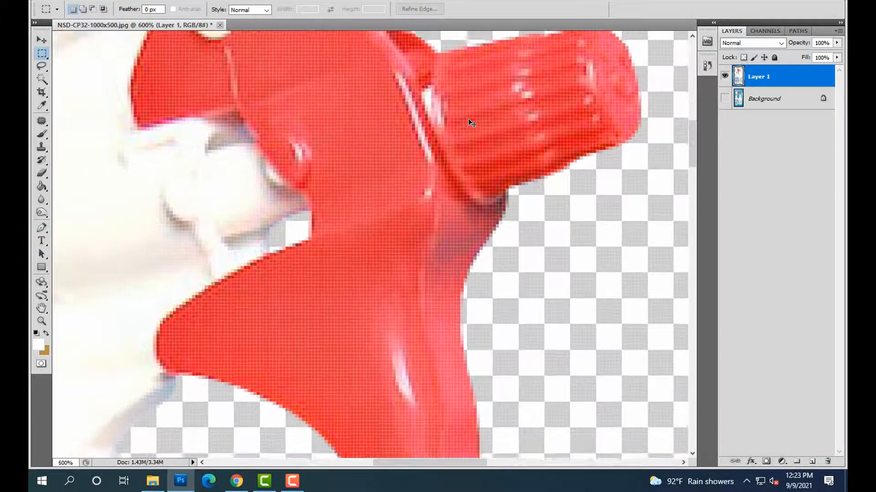
{"action": "scroll", "coordinate": [473, 135], "scroll_direction": "down", "scroll_amount": 2}
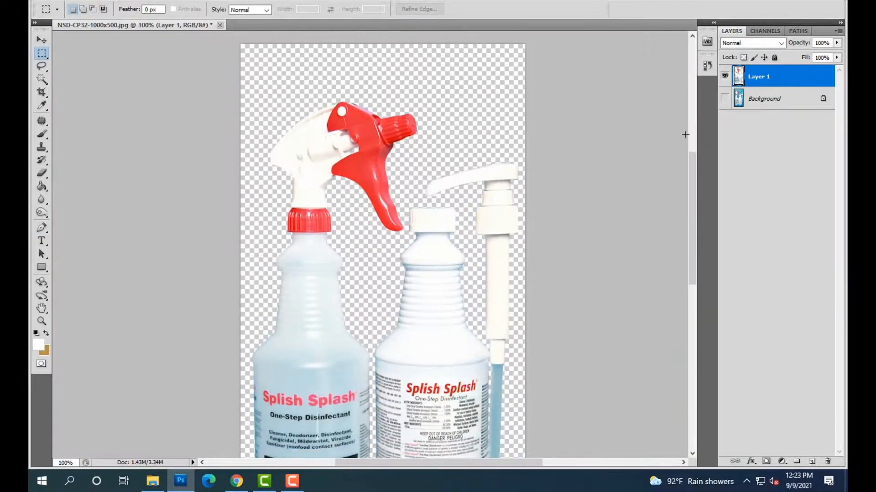
- Add a new layer directly above the Background and fill it with white using the Paint Bucket
{"action": "left_click", "coordinate": [766, 98]}
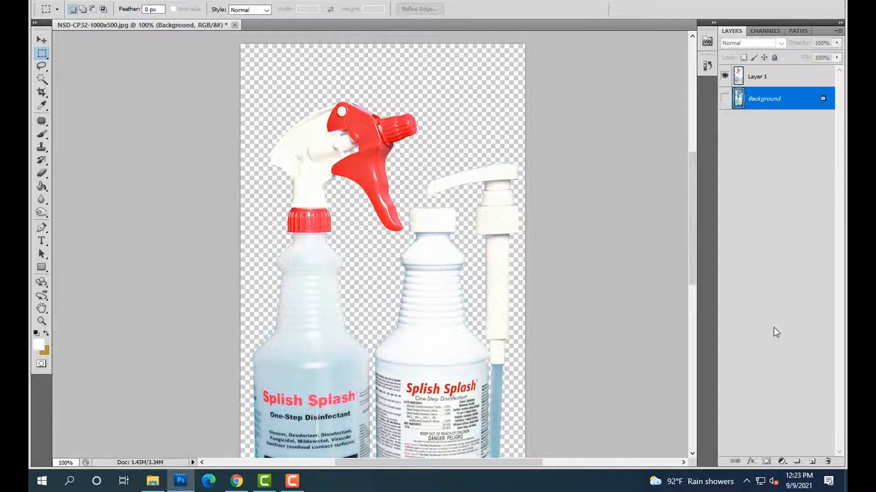
{"action": "left_click", "coordinate": [814, 463]}
{"action": "left_click", "coordinate": [41, 187]}
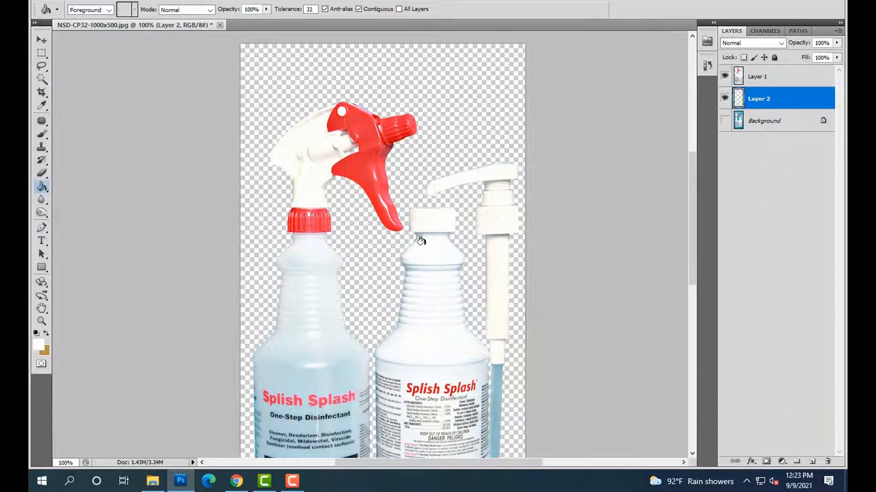
{"action": "left_click", "coordinate": [426, 239]}
- Duplicate Layer 1, which holds the cut-out products
{"action": "scroll", "coordinate": [238, 223], "scroll_direction": "down", "scroll_amount": 2}
{"action": "scroll", "coordinate": [238, 223], "scroll_direction": "down", "scroll_amount": 8}
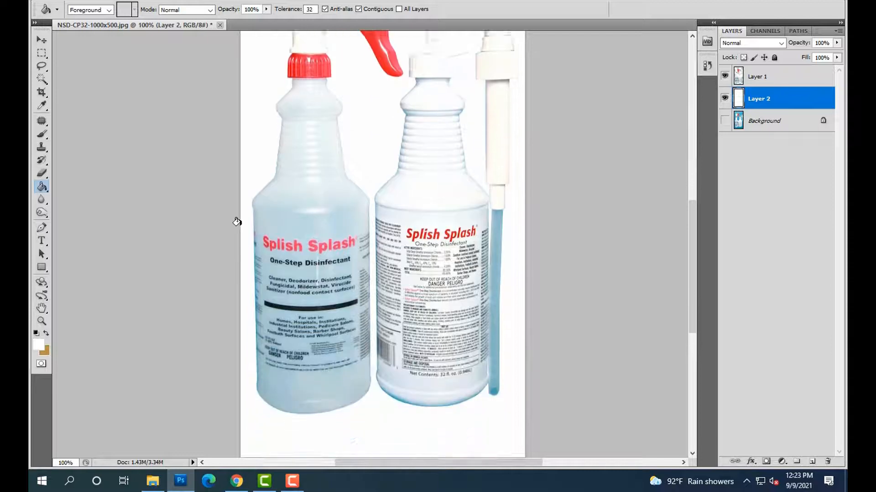
{"action": "scroll", "coordinate": [257, 335], "scroll_direction": "up", "scroll_amount": 3}
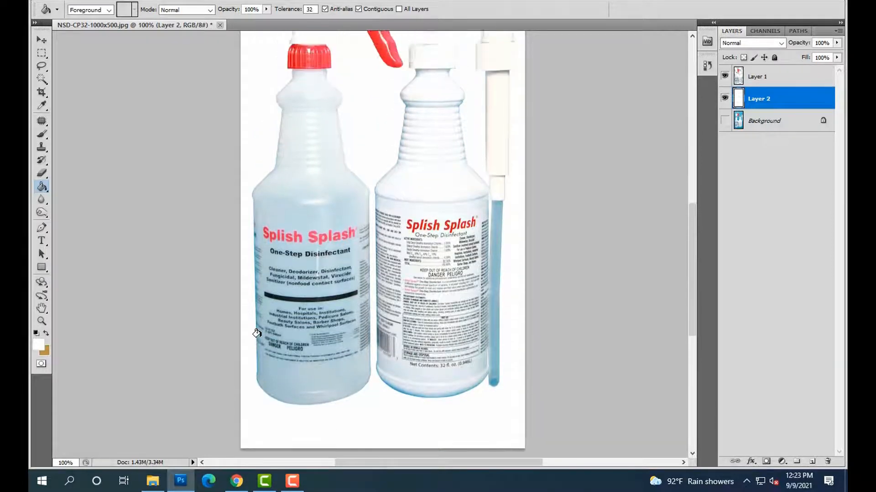
{"action": "left_click", "coordinate": [41, 321]}
{"action": "left_click", "coordinate": [485, 248]}
{"action": "scroll", "coordinate": [561, 237], "scroll_direction": "up", "scroll_amount": 6}
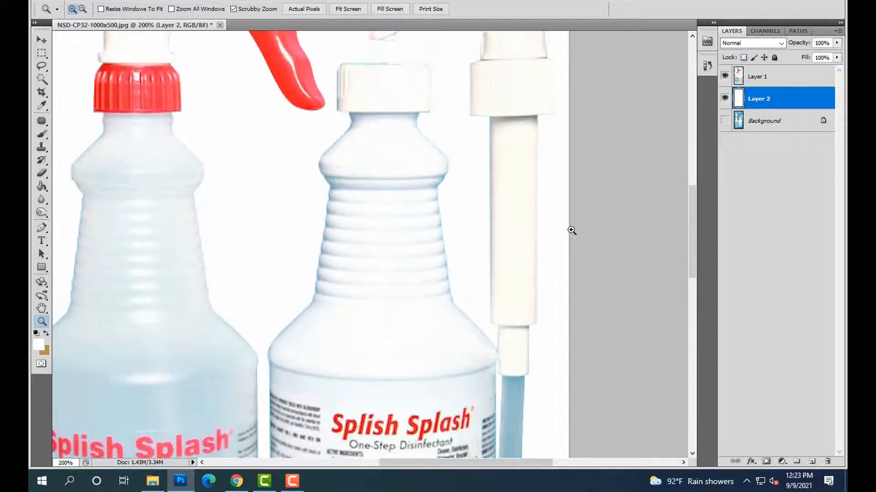
{"action": "left_click", "coordinate": [798, 77]}
{"action": "key", "text": "ctrl+minus"}
{"action": "key", "text": "ctrl+j"}
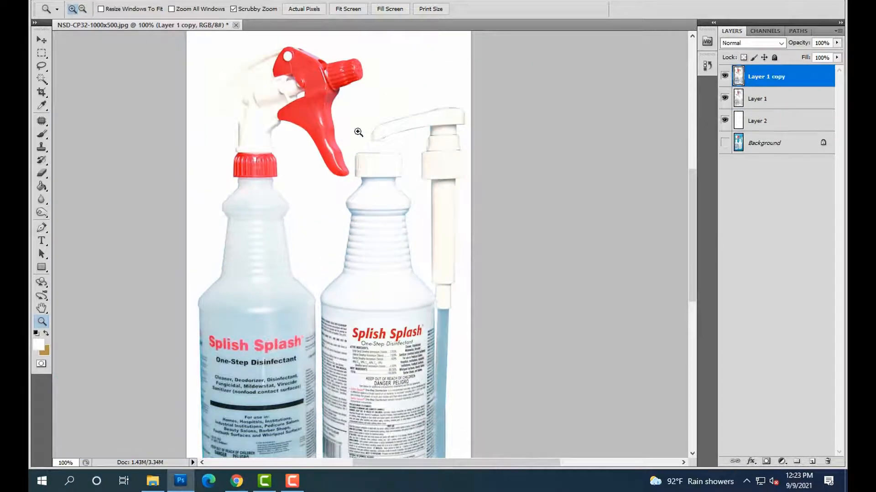
- Apply Hue/Saturation to the Cyans of Layer 1 copy with hue +2 and saturation -71
{"action": "left_click", "coordinate": [110, 1]}
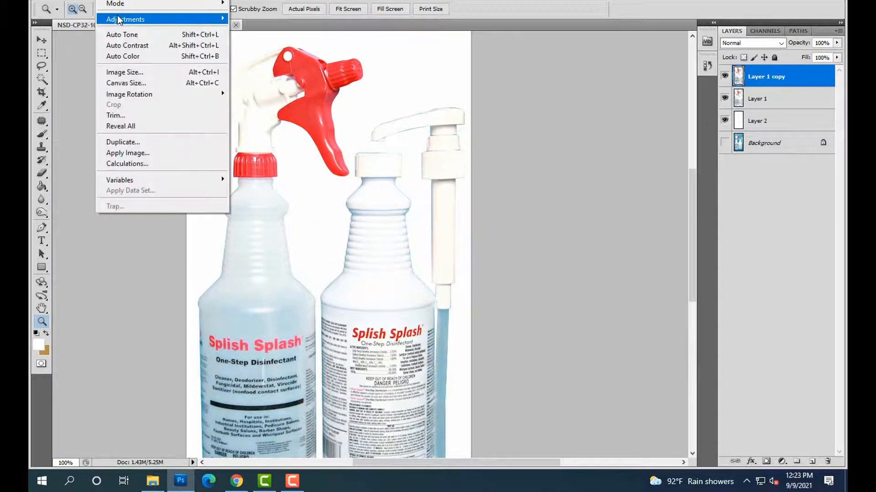
{"action": "mouse_move", "coordinate": [117, 19]}
{"action": "left_click", "coordinate": [263, 78]}
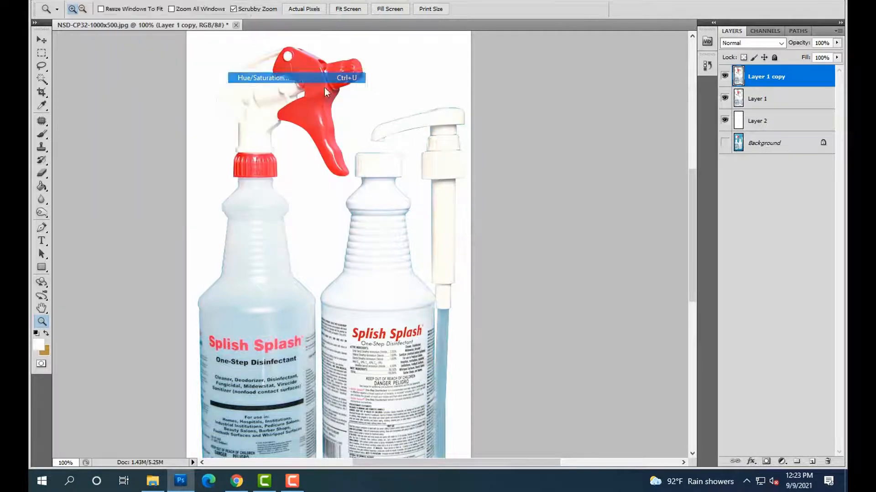
{"action": "left_click", "coordinate": [633, 62]}
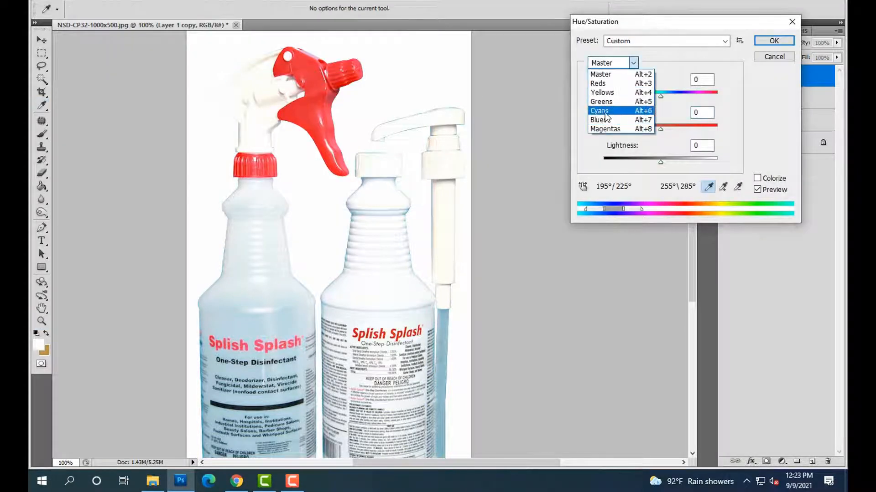
{"action": "left_click", "coordinate": [606, 110]}
{"action": "mouse_move", "coordinate": [660, 129]}
{"action": "left_mouse_down"}
{"action": "mouse_move", "coordinate": [604, 131]}
{"action": "mouse_move", "coordinate": [683, 131]}
{"action": "mouse_move", "coordinate": [643, 134]}
{"action": "left_mouse_up"}
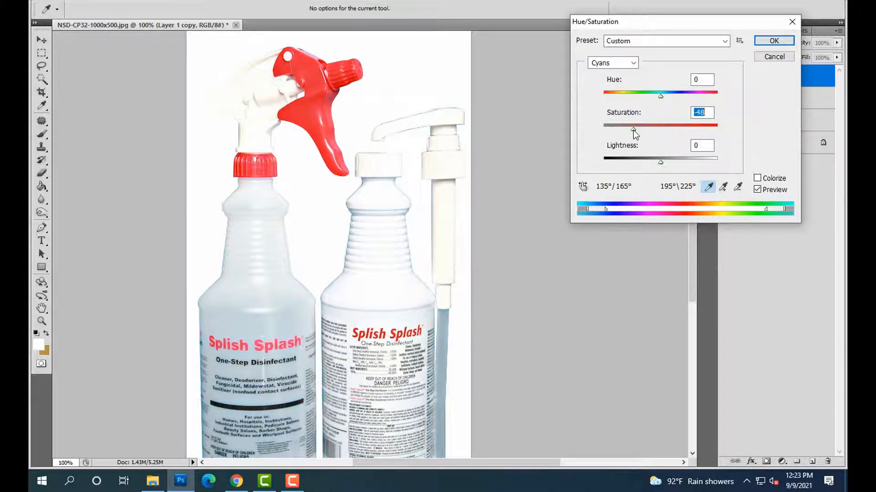
{"action": "key", "text": "ctrl+minus"}
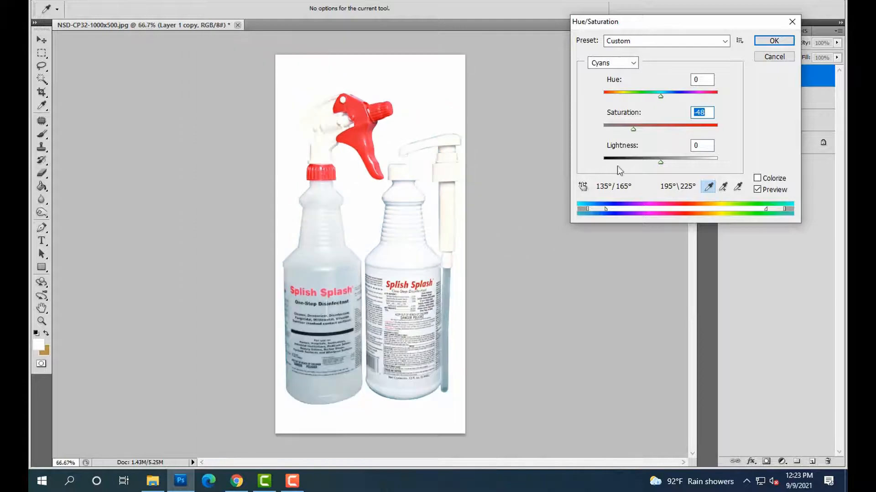
{"action": "mouse_move", "coordinate": [631, 131]}
{"action": "left_mouse_down"}
{"action": "mouse_move", "coordinate": [587, 130]}
{"action": "mouse_move", "coordinate": [665, 130]}
{"action": "mouse_move", "coordinate": [598, 130]}
{"action": "mouse_move", "coordinate": [620, 128]}
{"action": "left_mouse_up"}
{"action": "mouse_move", "coordinate": [659, 97]}
{"action": "left_mouse_down"}
{"action": "mouse_move", "coordinate": [632, 98]}
{"action": "mouse_move", "coordinate": [663, 103]}
{"action": "left_mouse_up"}
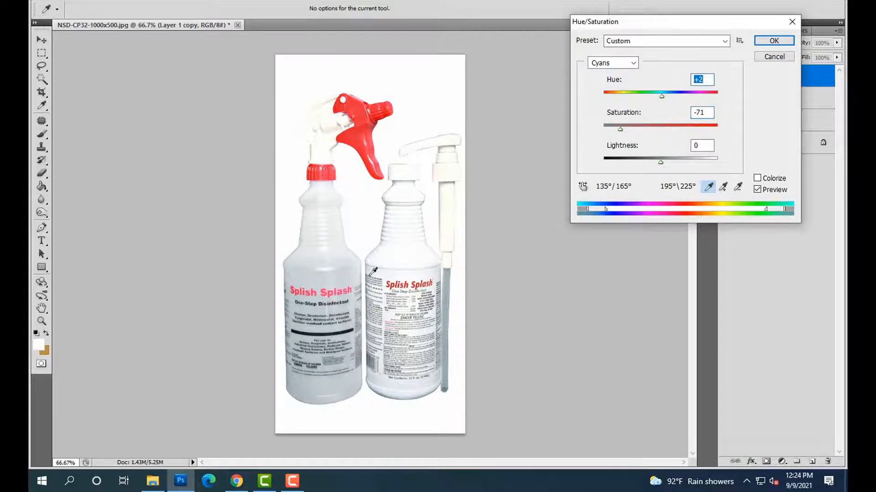
{"action": "left_click", "coordinate": [773, 40]}
{"action": "key", "text": "z"}
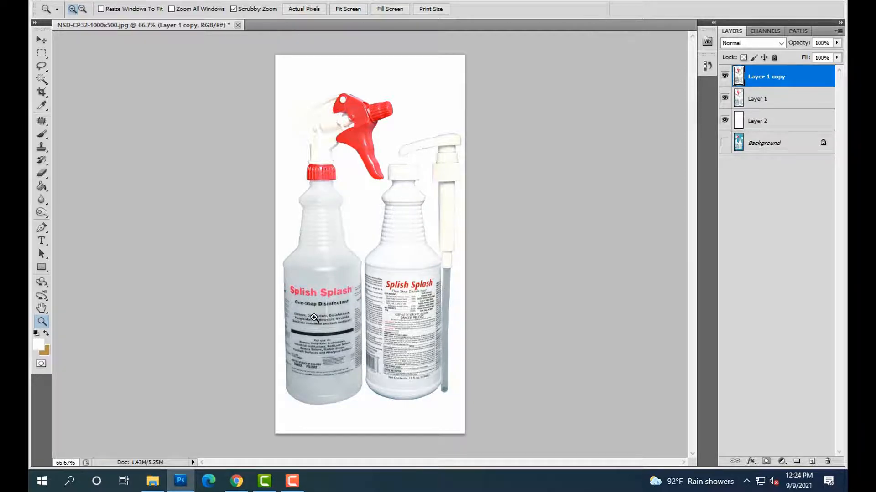
- Duplicate Layer 1 copy and set the duplicate's brightness to 62 with Brightness/Contrast
{"action": "key", "text": "ctrl+j"}
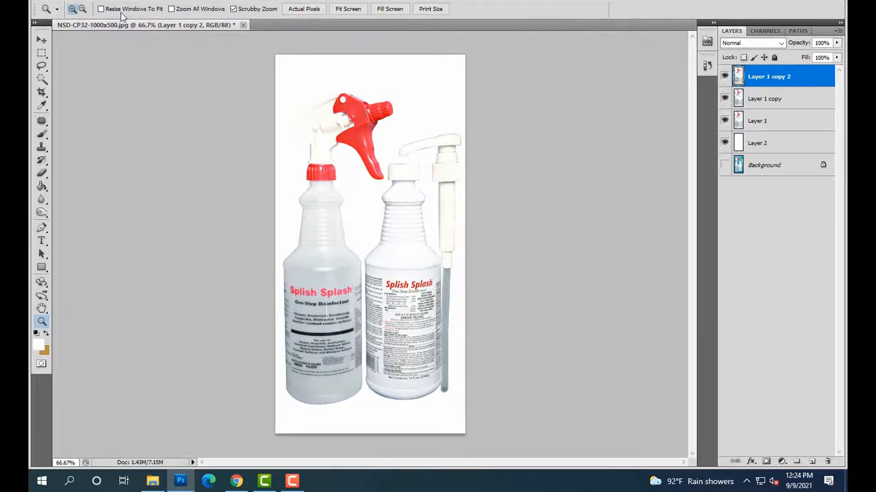
{"action": "left_click", "coordinate": [112, 0]}
{"action": "mouse_move", "coordinate": [119, 17]}
{"action": "left_click", "coordinate": [273, 19]}
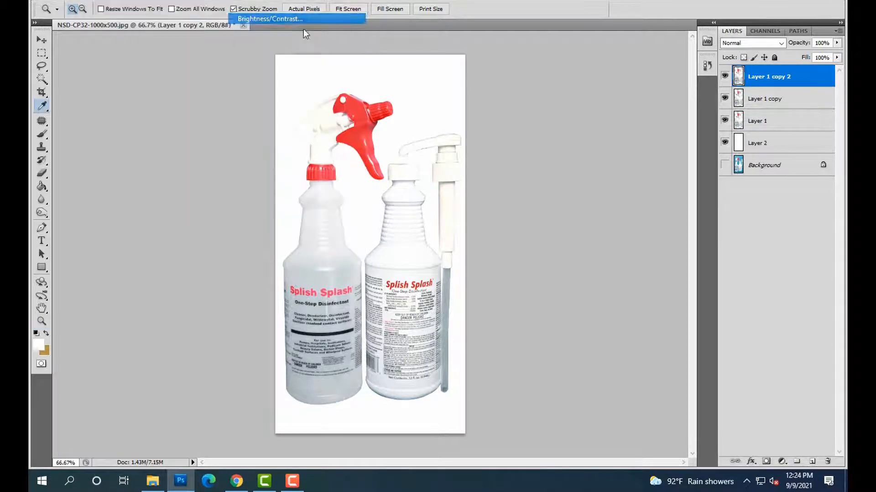
{"action": "left_click", "coordinate": [625, 50]}
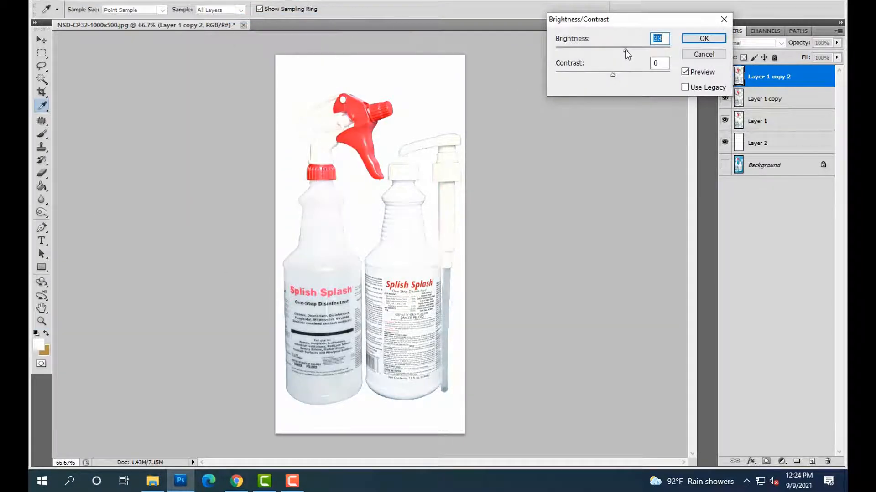
{"action": "left_click_drag", "start_coordinate": [627, 50], "coordinate": [635, 50]}
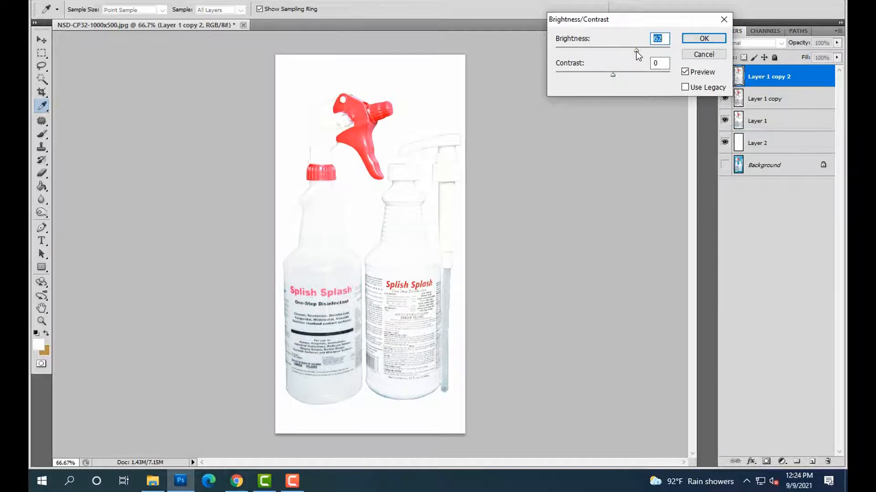
{"action": "left_click", "coordinate": [704, 39]}
{"action": "key", "text": "z"}
- Add a layer mask to Layer 1 copy 2 and fill the whole mask with black
{"action": "left_click", "coordinate": [765, 461]}
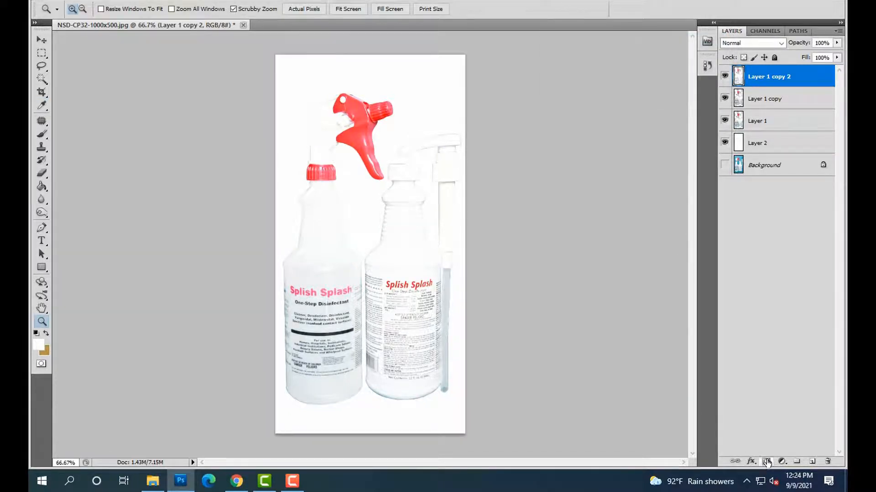
{"action": "left_click", "coordinate": [754, 81], "text": "ctrl"}
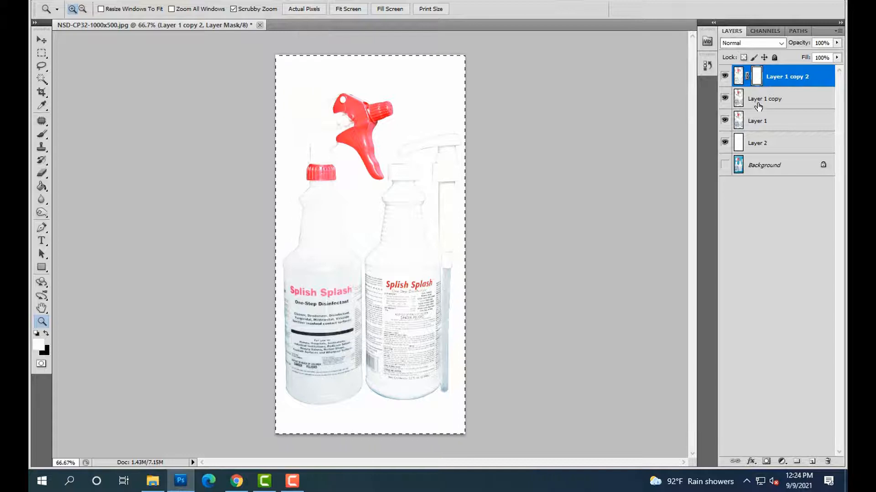
{"action": "key", "text": "Delete"}
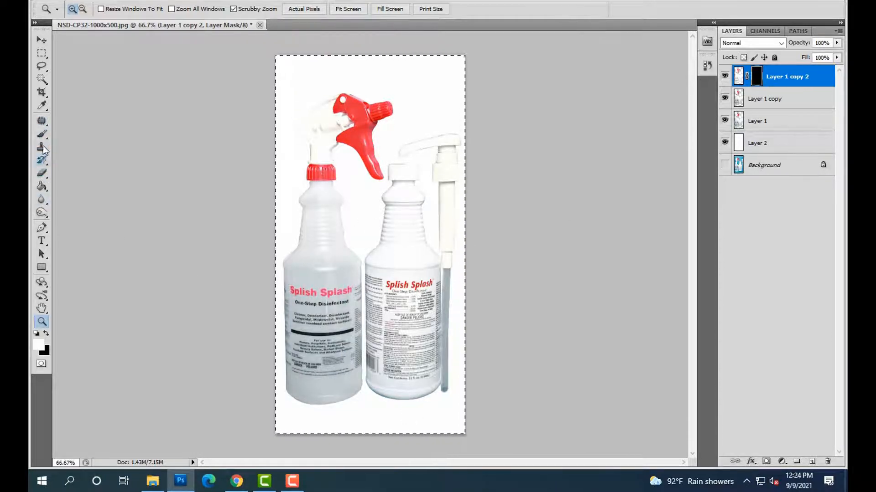
- Paint white on the mask over the spray bottle's body from neck to base, and compare with the brightened layer hidden and shown
{"action": "left_click", "coordinate": [42, 134]}
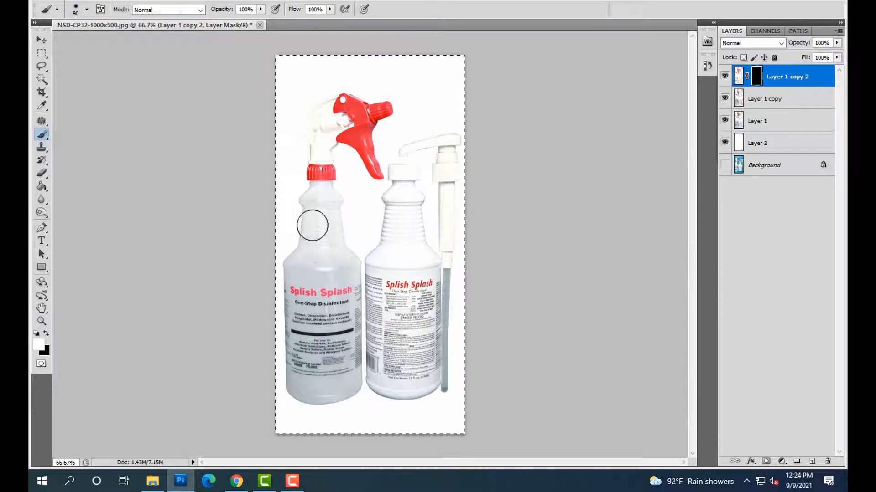
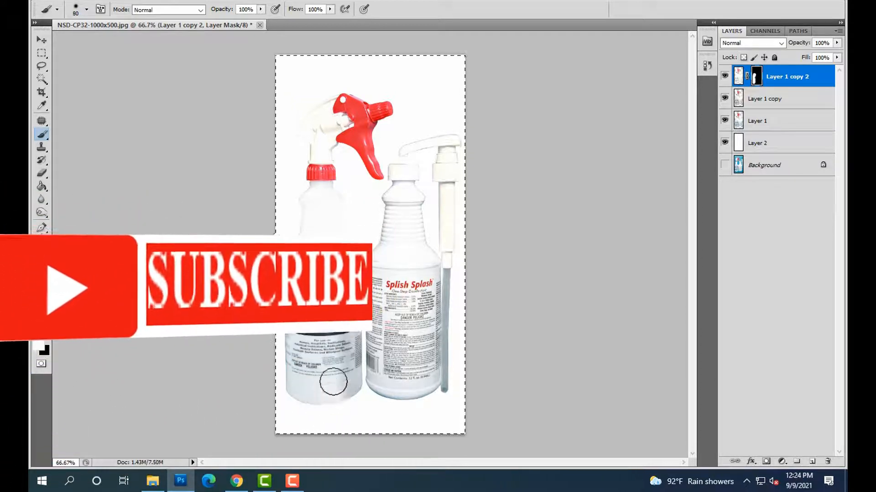
{"action": "key", "text": "bracketleft"}
{"action": "key", "text": "bracketleft"}
{"action": "key", "text": "bracketleft"}
{"action": "key", "text": "bracketleft"}
{"action": "key", "text": "bracketleft"}
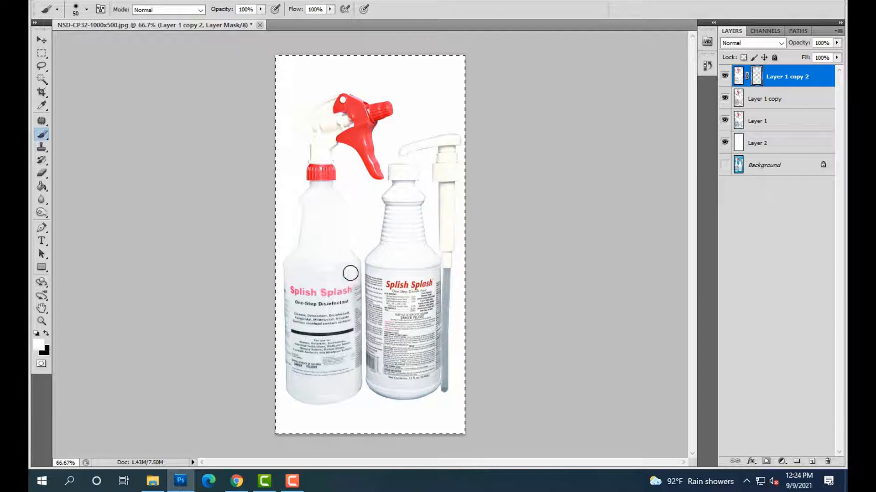
{"action": "key", "text": "bracketleft"}
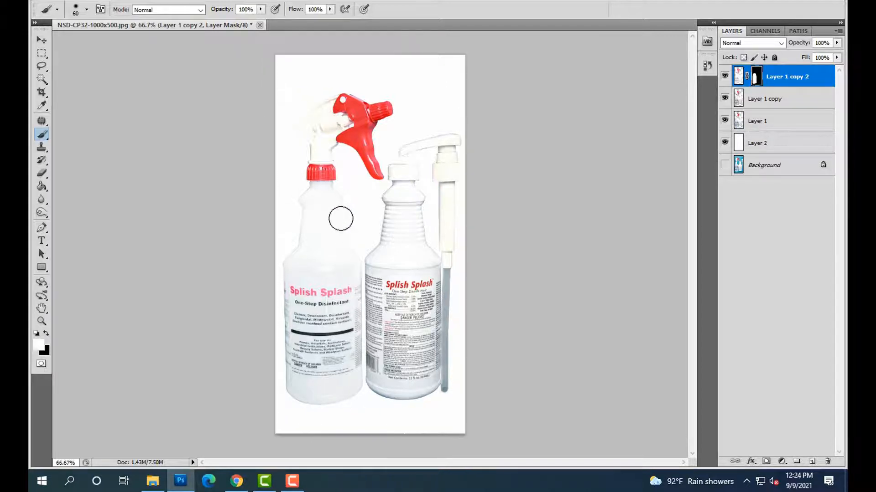
{"action": "left_click", "coordinate": [725, 77]}
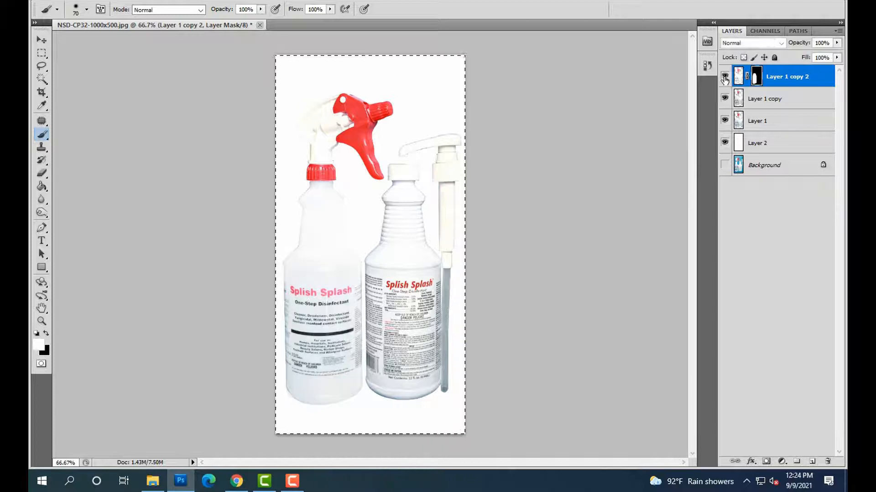
{"action": "left_click", "coordinate": [724, 76]}
{"action": "left_click", "coordinate": [725, 76]}
{"action": "left_click", "coordinate": [725, 76]}
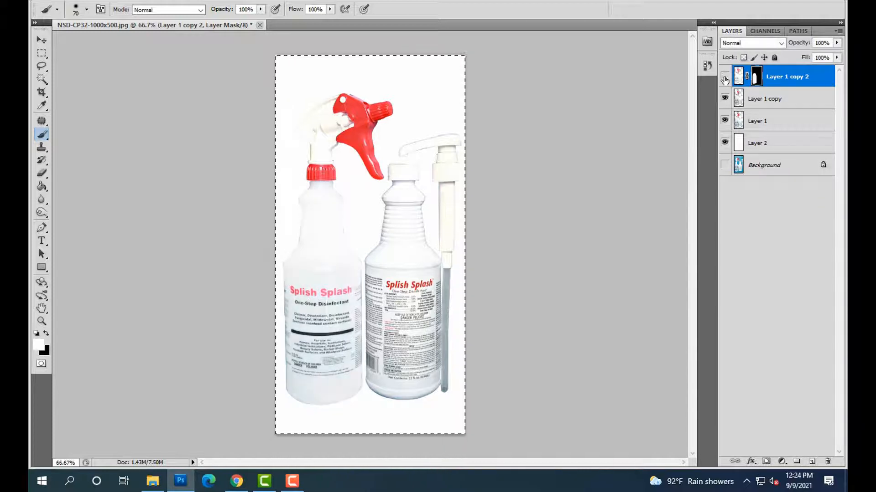
{"action": "left_click", "coordinate": [725, 79]}
- Soften the mask over the spray bottle with the Eraser at 37% opacity and compare with the brightened layer hidden and shown
{"action": "key", "text": "ctrl+plus"}
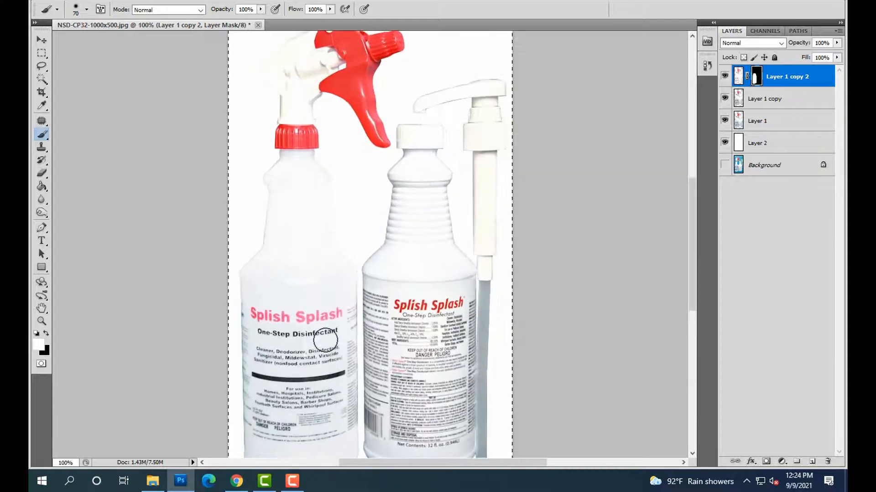
{"action": "scroll", "coordinate": [325, 340], "scroll_direction": "down", "scroll_amount": 2}
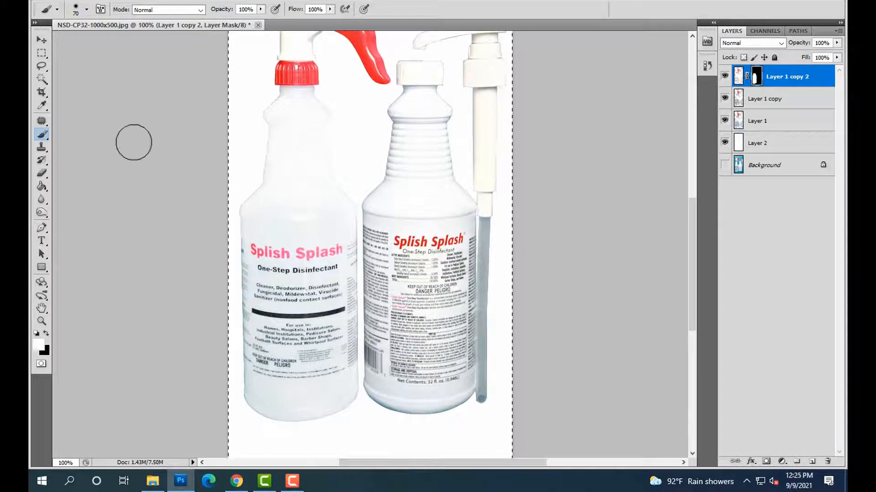
{"action": "key", "text": "e"}
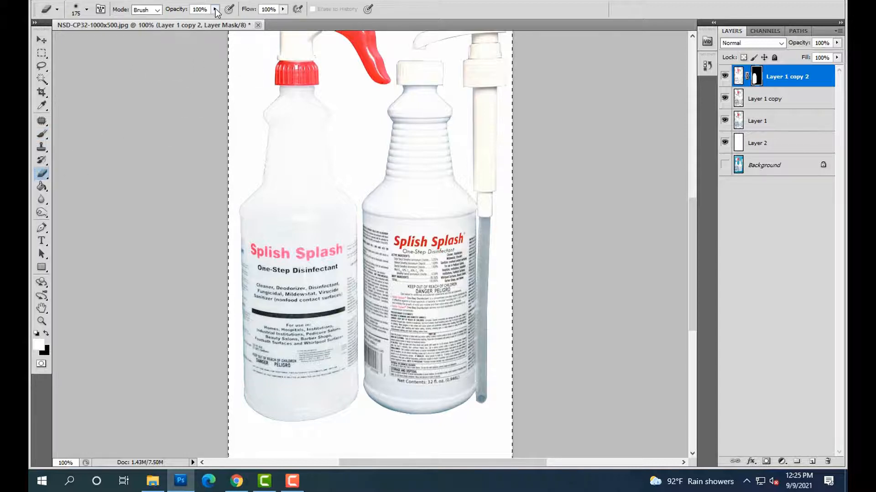
{"action": "left_click", "coordinate": [215, 9]}
{"action": "left_click", "coordinate": [181, 22]}
{"action": "left_click", "coordinate": [725, 76]}
{"action": "left_click", "coordinate": [724, 76]}
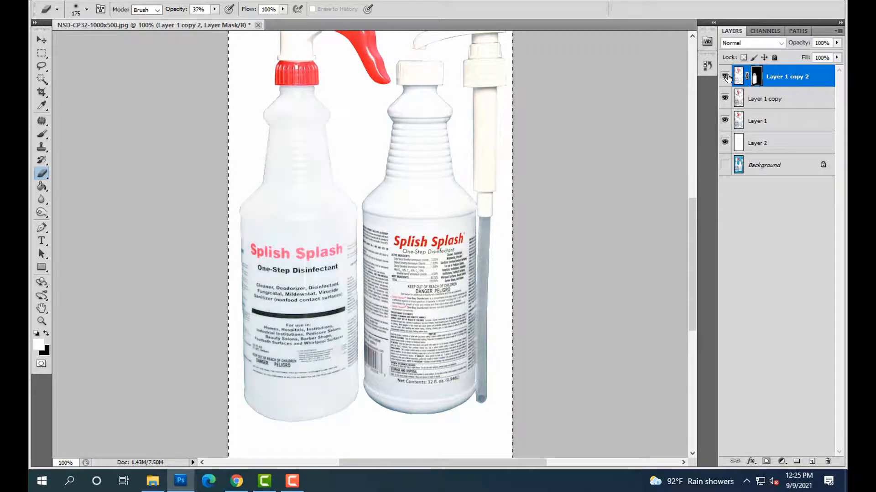
{"action": "left_click", "coordinate": [725, 76]}
{"action": "left_click", "coordinate": [725, 76]}
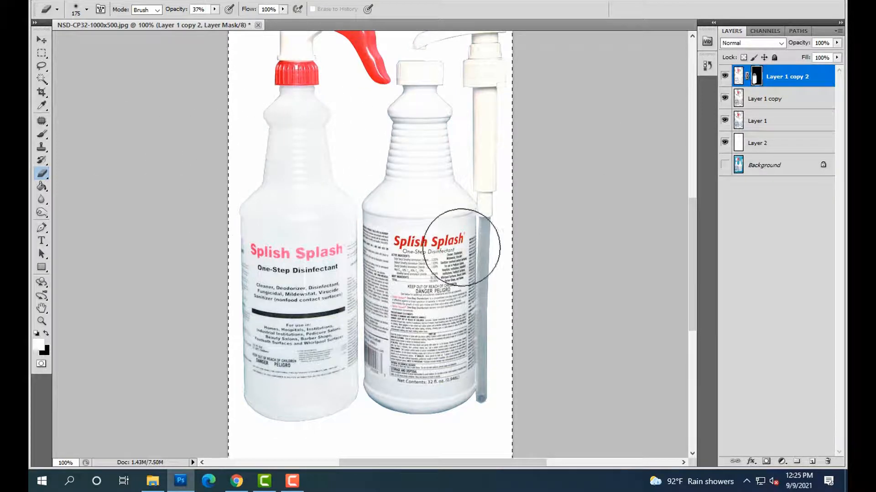
{"action": "left_click", "coordinate": [726, 76]}
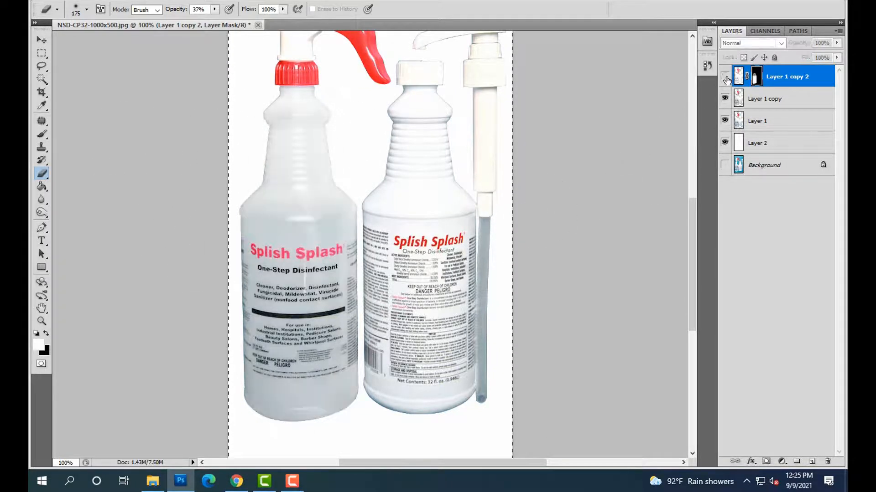
{"action": "left_click", "coordinate": [726, 77]}
{"action": "key", "text": "ctrl+d"}
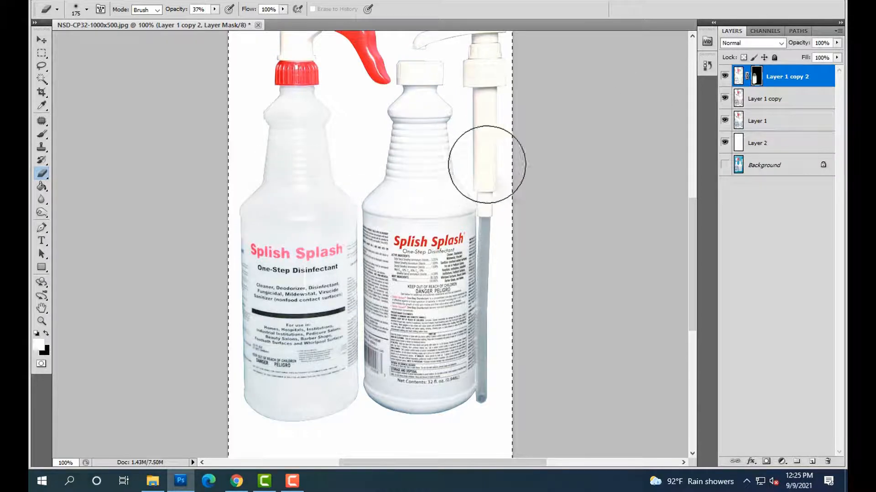
{"action": "key", "text": "ctrl+minus"}
{"action": "key", "text": "ctrl+a"}
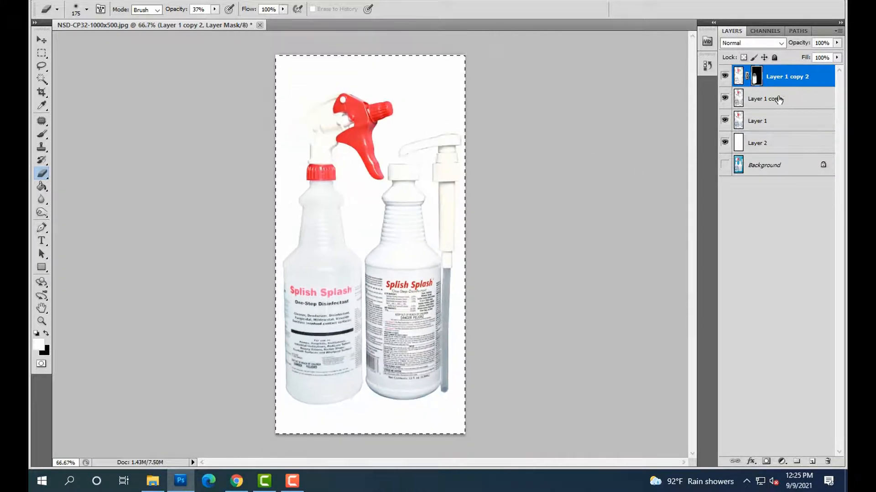
- Try merging Layer 1 copy with Layer 1 copy 2, and undo the merge
{"action": "left_click", "coordinate": [775, 99], "text": "ctrl"}
{"action": "right_click", "coordinate": [775, 95]}
{"action": "left_click", "coordinate": [757, 333]}
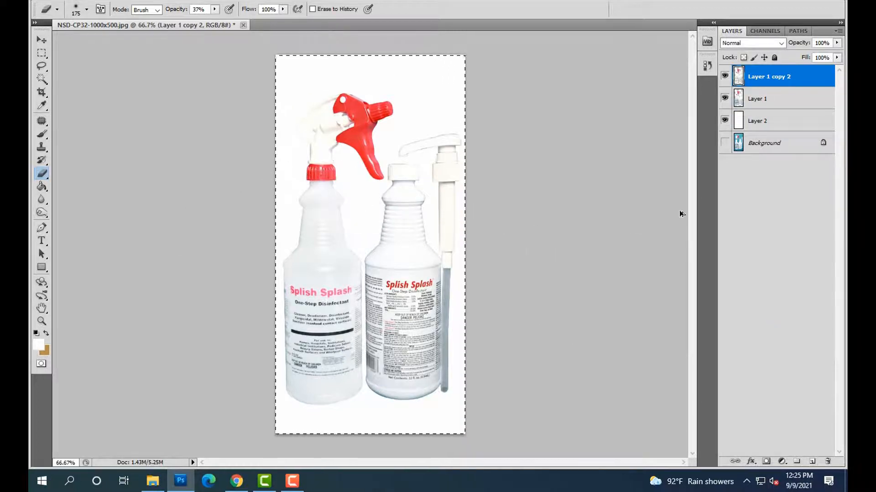
{"action": "key", "text": "ctrl+z"}
- Paint white on the Layer 1 copy 2 mask along the pump's dip tube with a 20 to 25 px brush
{"action": "left_click", "coordinate": [41, 321]}
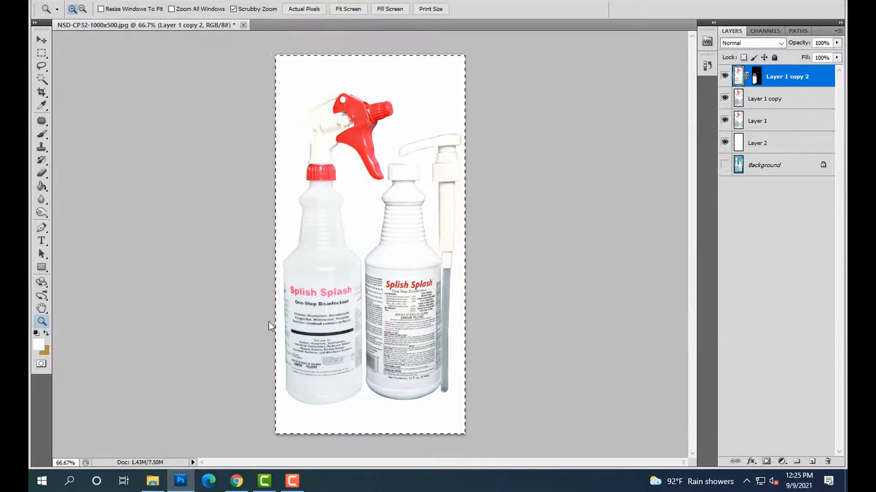
{"action": "left_click", "coordinate": [627, 273]}
{"action": "left_click", "coordinate": [627, 274]}
{"action": "scroll", "coordinate": [456, 232], "scroll_direction": "down", "scroll_amount": 2}
{"action": "scroll", "coordinate": [456, 232], "scroll_direction": "down", "scroll_amount": 1}
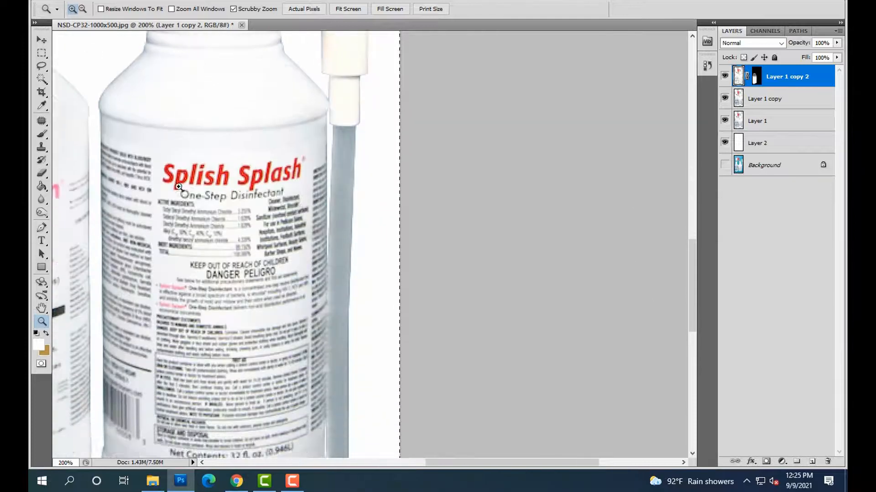
{"action": "left_click", "coordinate": [42, 134]}
{"action": "scroll", "coordinate": [385, 184], "scroll_direction": "down", "scroll_amount": 1}
{"action": "scroll", "coordinate": [385, 185], "scroll_direction": "down", "scroll_amount": 1}
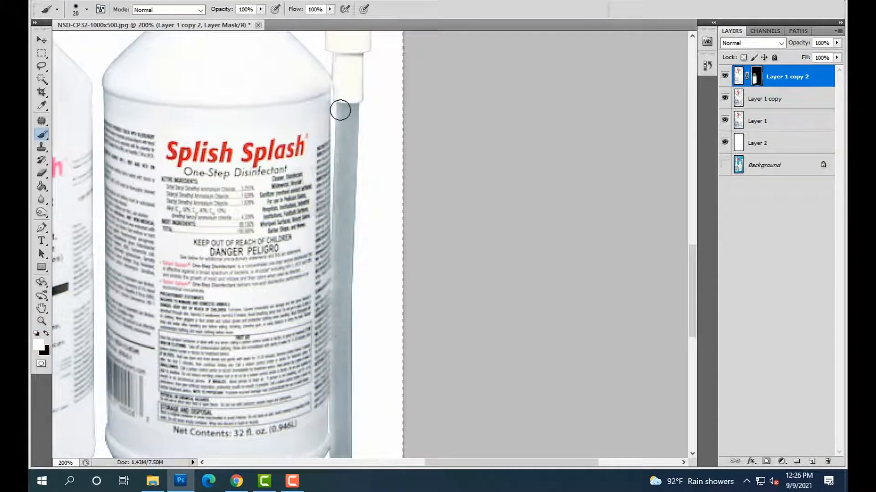
{"action": "mouse_move", "coordinate": [340, 110]}
{"action": "left_mouse_down"}
{"action": "mouse_move", "coordinate": [359, 112]}
{"action": "mouse_move", "coordinate": [351, 111]}
{"action": "mouse_move", "coordinate": [346, 239]}
{"action": "mouse_move", "coordinate": [352, 125]}
{"action": "mouse_move", "coordinate": [343, 118]}
{"action": "mouse_move", "coordinate": [338, 154]}
{"action": "mouse_move", "coordinate": [341, 280]}
{"action": "mouse_move", "coordinate": [347, 247]}
{"action": "mouse_move", "coordinate": [342, 400]}
{"action": "left_mouse_up"}
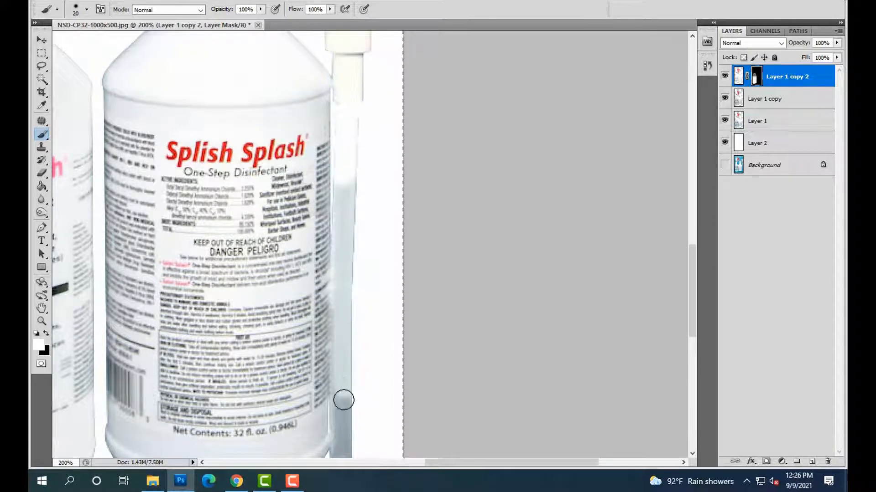
{"action": "scroll", "coordinate": [357, 346], "scroll_direction": "down", "scroll_amount": 5}
{"action": "key", "text": "]"}
{"action": "left_click_drag", "start_coordinate": [348, 302], "coordinate": [339, 395]}
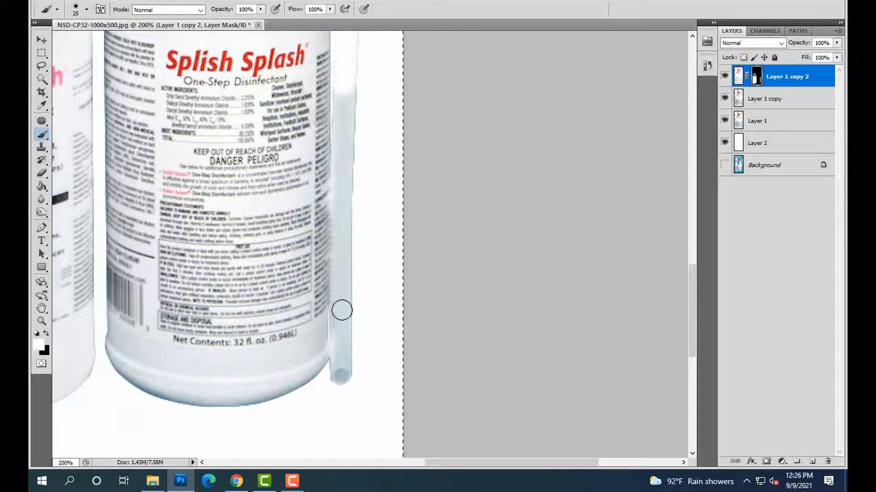
{"action": "key", "text": "["}
{"action": "scroll", "coordinate": [366, 241], "scroll_direction": "up", "scroll_amount": 2}
{"action": "key", "text": "ctrl+minus"}
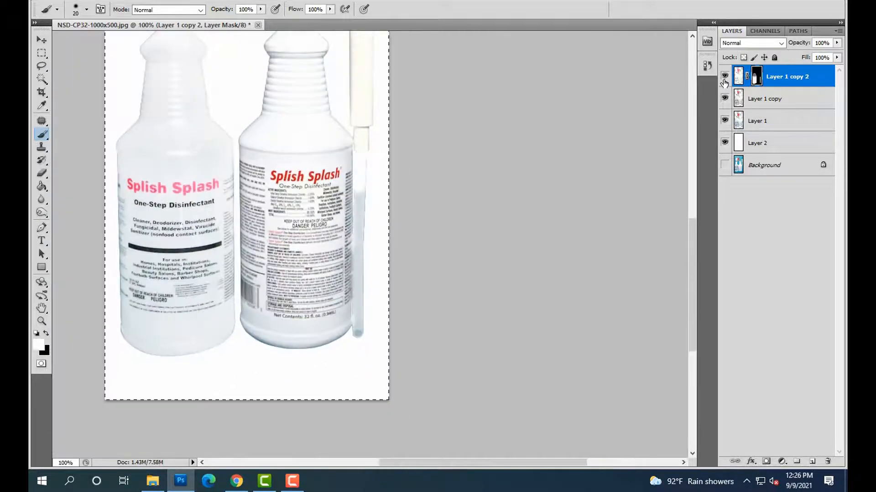
- Try Layer 1 copy 2 at 59% opacity, compare with the layer hidden and shown, and restore it to 100%
{"action": "left_click", "coordinate": [724, 76]}
{"action": "left_click", "coordinate": [724, 76]}
{"action": "left_click", "coordinate": [724, 77]}
{"action": "left_click", "coordinate": [724, 77]}
{"action": "left_click", "coordinate": [813, 54]}
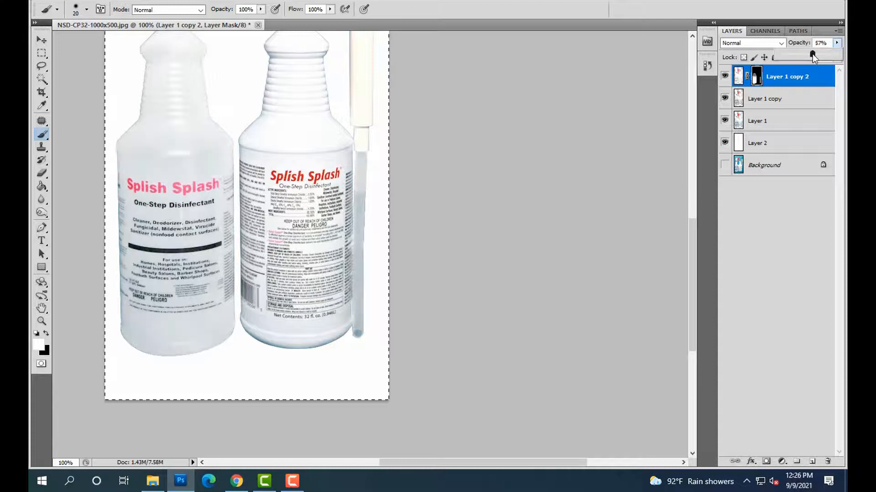
{"action": "left_click", "coordinate": [725, 76]}
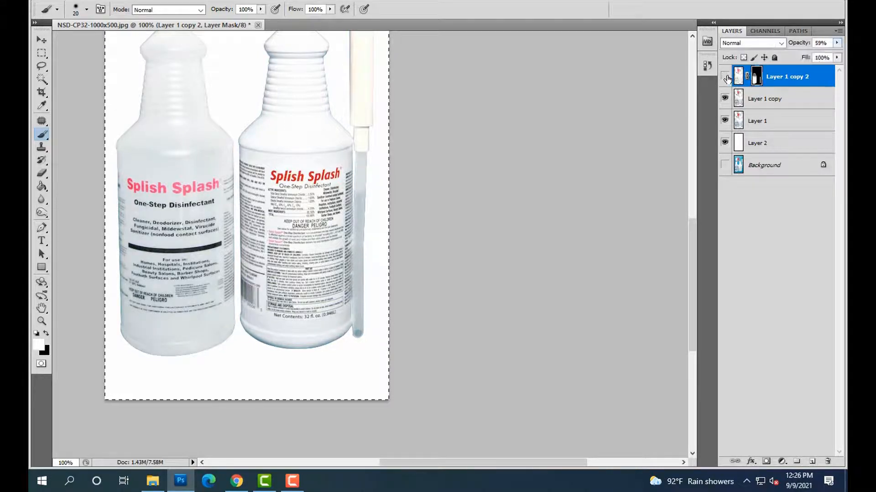
{"action": "left_click", "coordinate": [724, 76]}
{"action": "left_click", "coordinate": [725, 76]}
{"action": "left_click", "coordinate": [724, 76]}
{"action": "left_click", "coordinate": [724, 76]}
{"action": "left_click", "coordinate": [725, 76]}
{"action": "left_click", "coordinate": [724, 76]}
{"action": "left_click", "coordinate": [836, 42]}
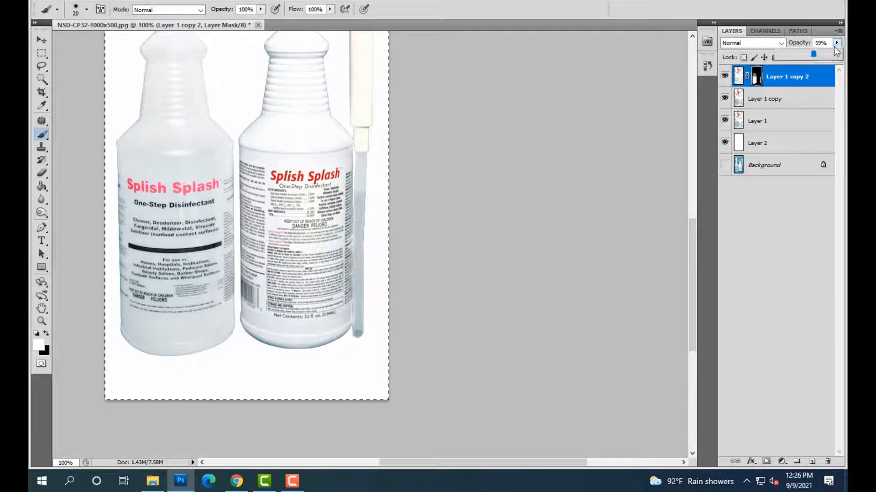
{"action": "left_click_drag", "start_coordinate": [823, 53], "coordinate": [837, 54]}
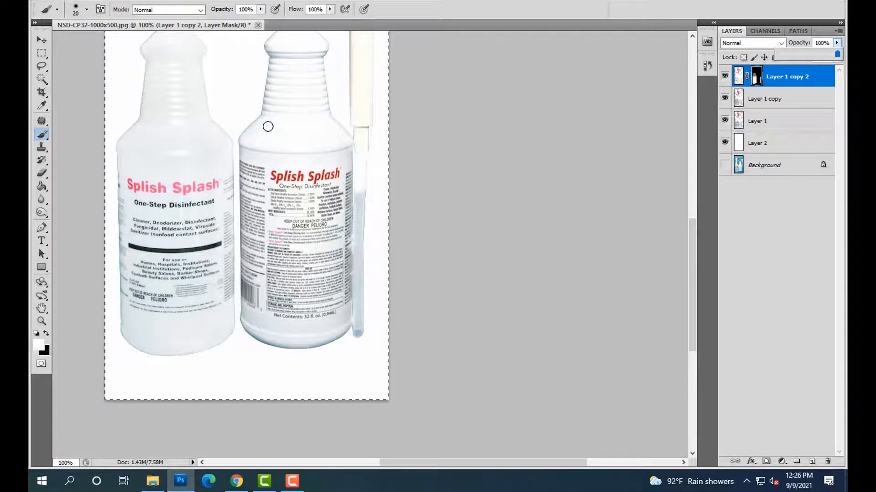
- Soften the Layer 1 copy 2 mask along the pump's dip tube with the Eraser at 37% opacity
{"action": "left_click", "coordinate": [43, 174]}
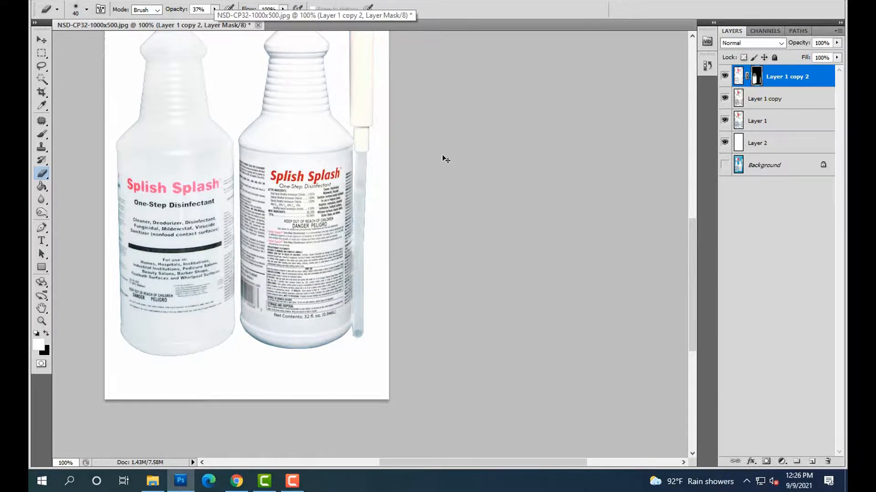
{"action": "key", "text": "ctrl+plus"}
{"action": "key", "text": "bracketleft"}
{"action": "key", "text": "bracketleft"}
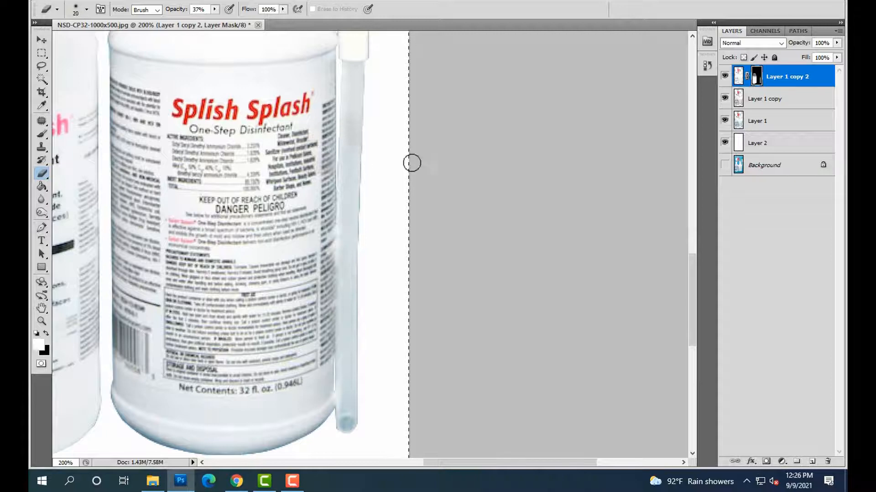
{"action": "key", "text": "ctrl+minus"}
{"action": "key", "text": "ctrl+minus"}
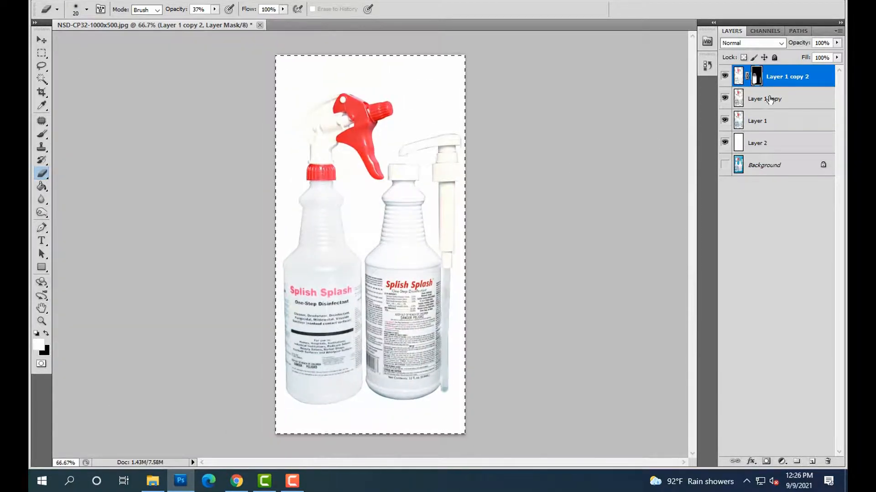
- Merge Layer 1 copy with Layer 1 copy 2 and compare with the merged layer hidden and shown
{"action": "left_click", "coordinate": [770, 99], "text": "ctrl"}
{"action": "right_click", "coordinate": [770, 100]}
{"action": "left_click", "coordinate": [753, 335]}
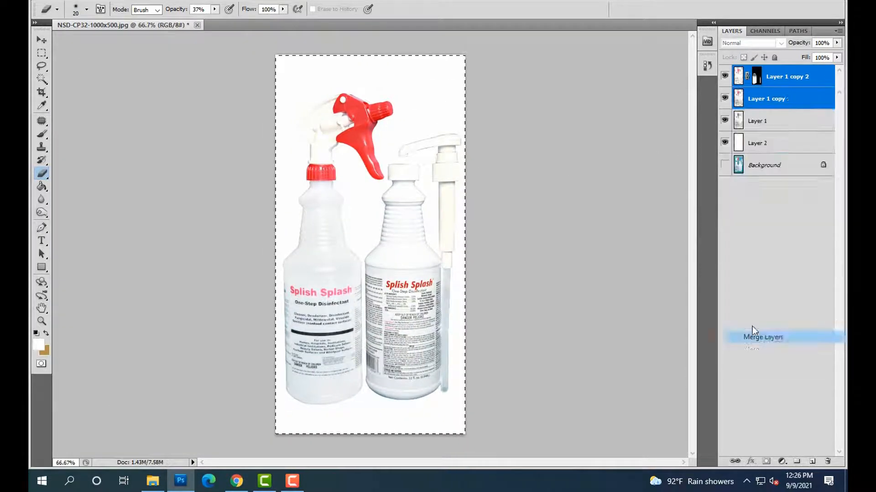
{"action": "left_click", "coordinate": [725, 76]}
{"action": "left_click", "coordinate": [724, 76]}
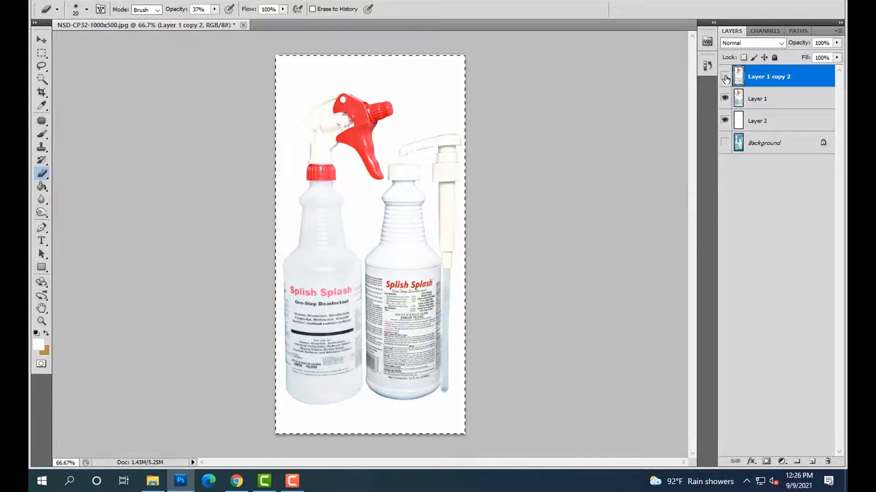
{"action": "left_click", "coordinate": [724, 76]}
{"action": "left_click", "coordinate": [725, 76]}
{"action": "left_click", "coordinate": [725, 76]}
{"action": "left_click", "coordinate": [725, 76]}
- Load the outline of the bottles and pump on Layer 1 copy 2 as a selection
{"action": "left_click", "coordinate": [41, 321]}
{"action": "left_click", "coordinate": [523, 347]}
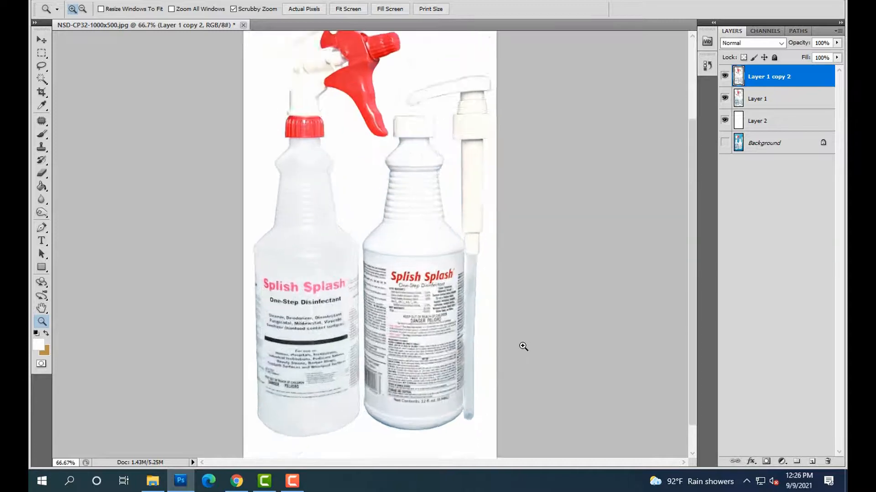
{"action": "left_click", "coordinate": [523, 346]}
{"action": "left_click", "coordinate": [522, 333]}
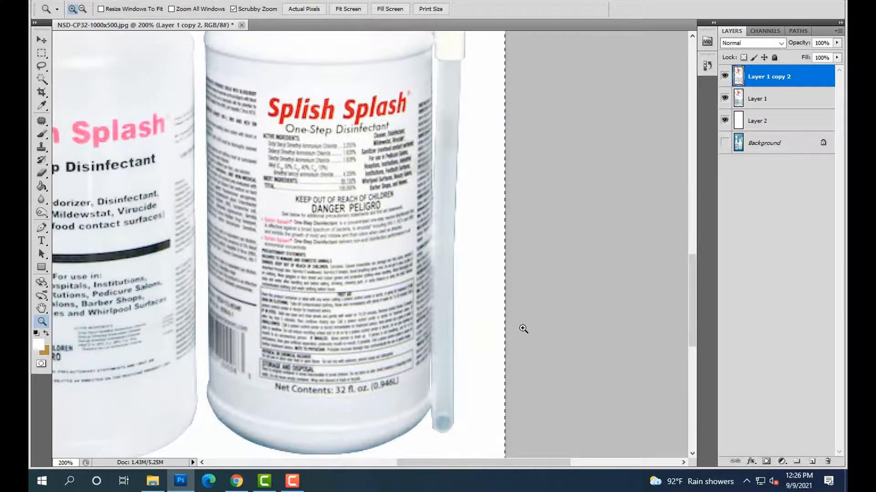
{"action": "left_click", "coordinate": [739, 80], "text": "ctrl"}
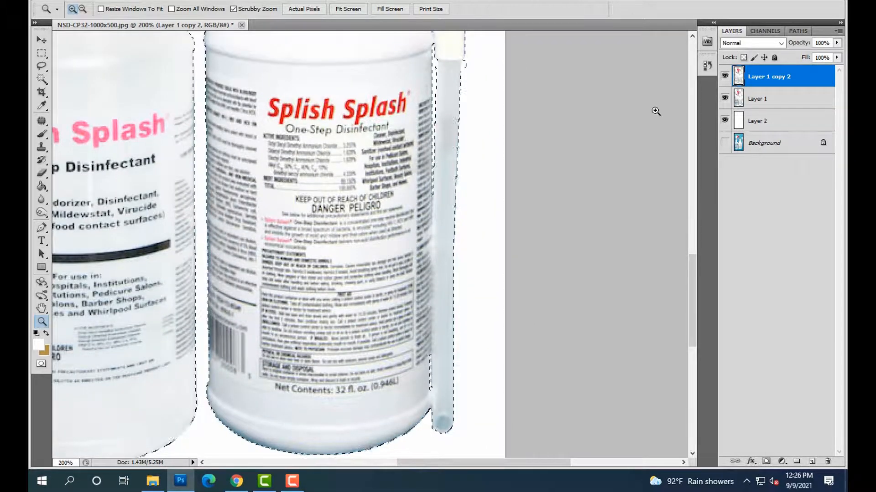
- Blend the tones along the pump's dip tube with a 25 px Mixer Brush at 22% wet
{"action": "left_click", "coordinate": [42, 133]}
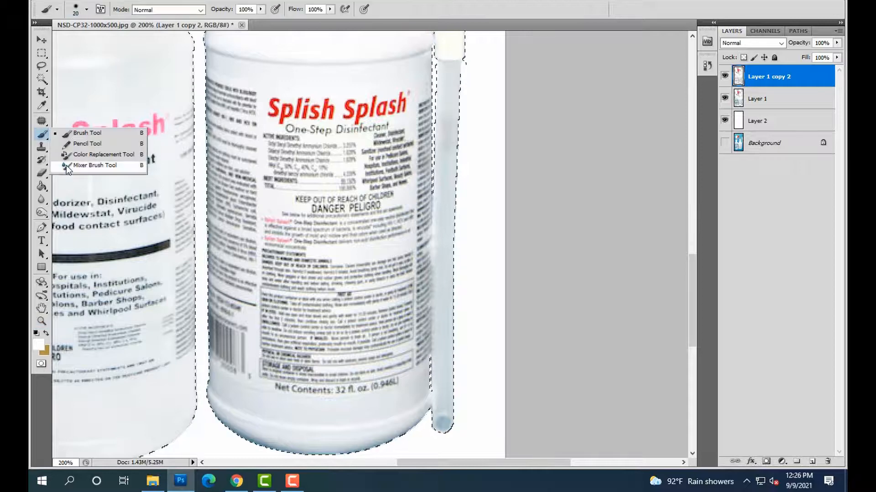
{"action": "left_click", "coordinate": [82, 166]}
{"action": "scroll", "coordinate": [445, 155], "scroll_direction": "up", "scroll_amount": 2}
{"action": "scroll", "coordinate": [445, 148], "scroll_direction": "down", "scroll_amount": 3}
{"action": "key", "text": "bracketright"}
{"action": "key", "text": "bracketright"}
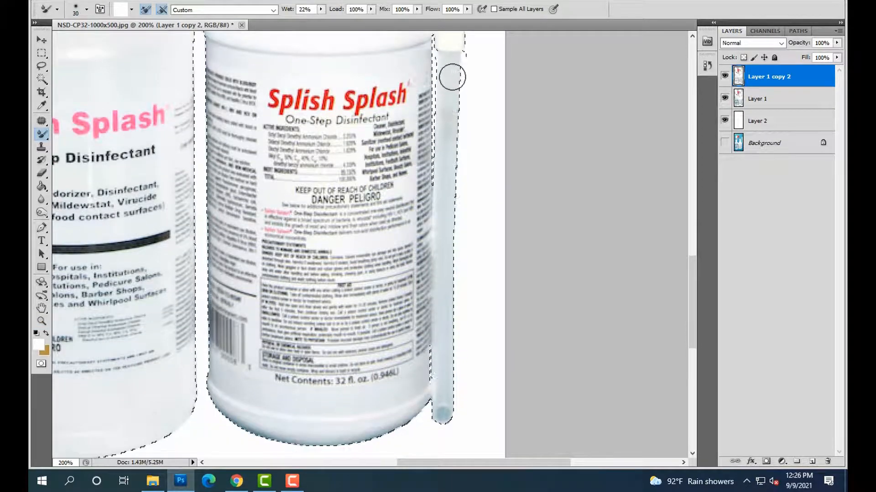
{"action": "key", "text": "bracketleft"}
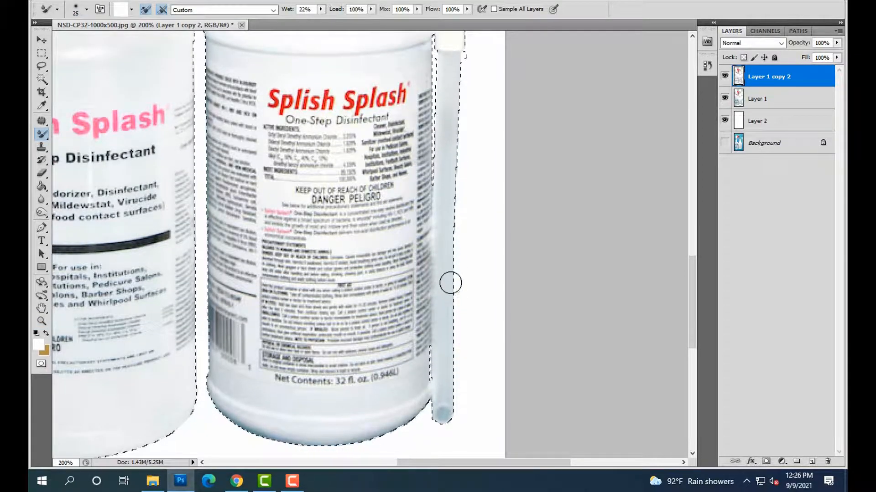
- Smooth the lower end of the dip tube with the Mixer Brush at 10 to 20 px, and clear the selection
{"action": "scroll", "coordinate": [451, 291], "scroll_direction": "down", "scroll_amount": 6}
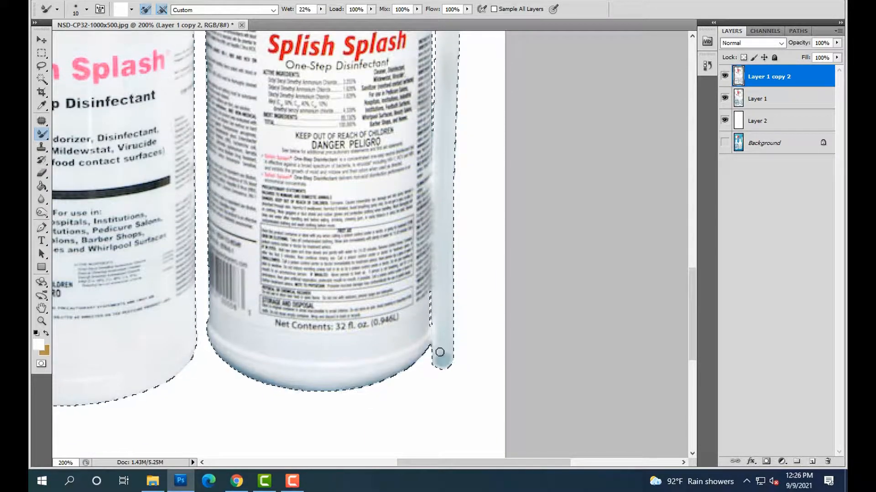
{"action": "key", "text": "bracketleft"}
{"action": "scroll", "coordinate": [516, 303], "scroll_direction": "up", "scroll_amount": 2}
{"action": "key", "text": "bracketright"}
{"action": "key", "text": "bracketright"}
{"action": "left_click_drag", "start_coordinate": [444, 239], "coordinate": [443, 354]}
{"action": "key", "text": "ctrl+minus"}
{"action": "key", "text": "ctrl+minus"}
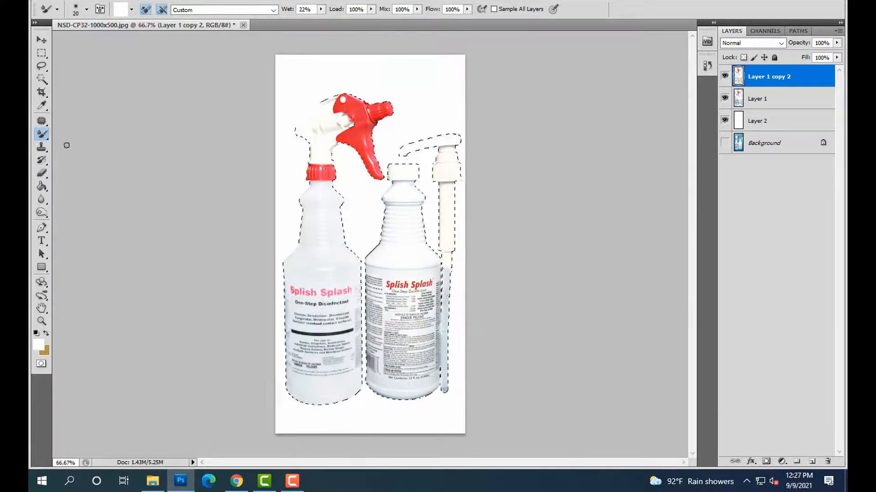
{"action": "left_click", "coordinate": [42, 53]}
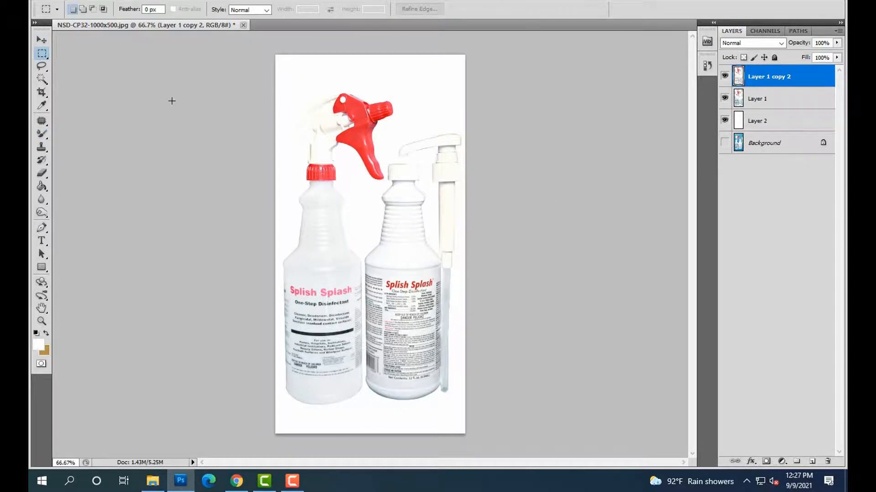
- Widen the canvas on both sides of the products with the Crop tool, keeping its full height
{"action": "key", "text": "ctrl+minus"}
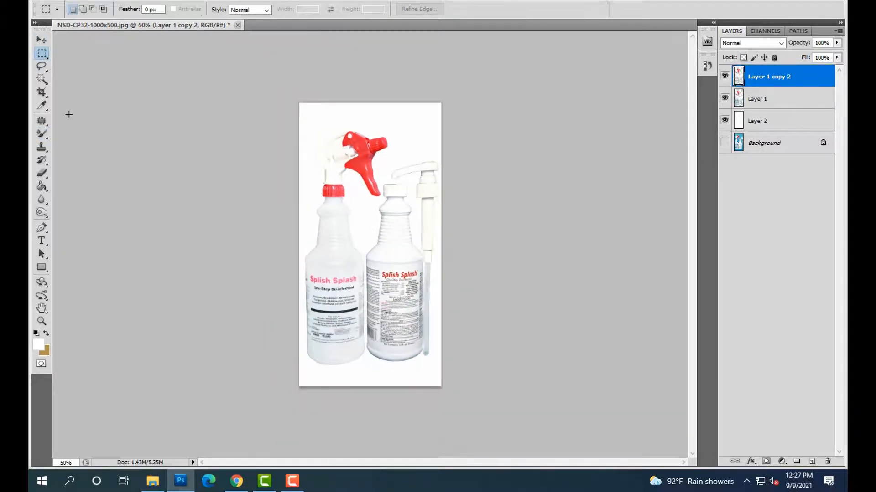
{"action": "left_click", "coordinate": [45, 94]}
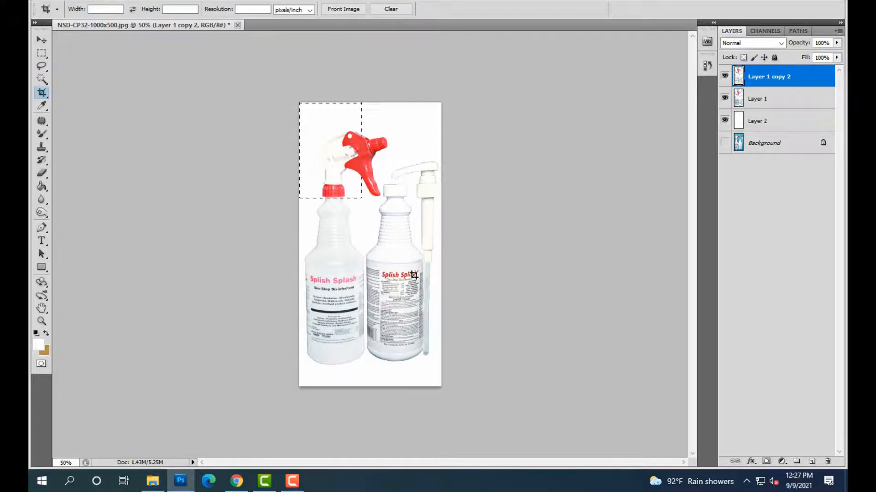
{"action": "left_click_drag", "start_coordinate": [413, 275], "coordinate": [484, 406]}
{"action": "left_click_drag", "start_coordinate": [442, 245], "coordinate": [520, 245]}
{"action": "left_click_drag", "start_coordinate": [305, 247], "coordinate": [199, 246]}
{"action": "left_click_drag", "start_coordinate": [527, 245], "coordinate": [536, 244]}
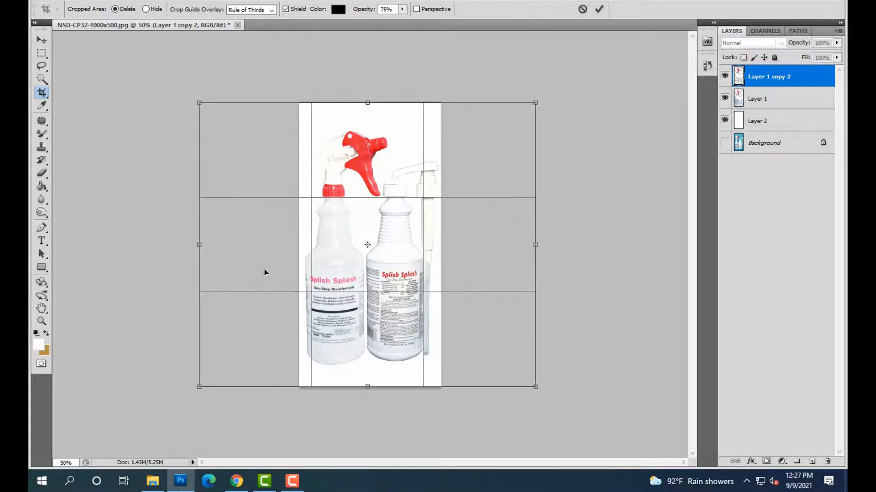
{"action": "left_click_drag", "start_coordinate": [200, 246], "coordinate": [183, 247]}
{"action": "key", "text": "Return"}
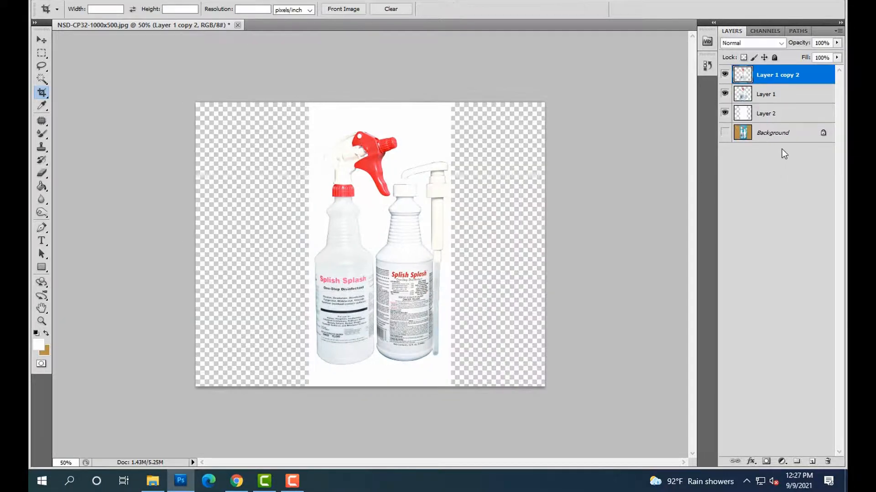
- Replace Layer 2 with a new layer filled with white across the widened canvas
{"action": "left_click", "coordinate": [781, 109]}
{"action": "left_click", "coordinate": [813, 462]}
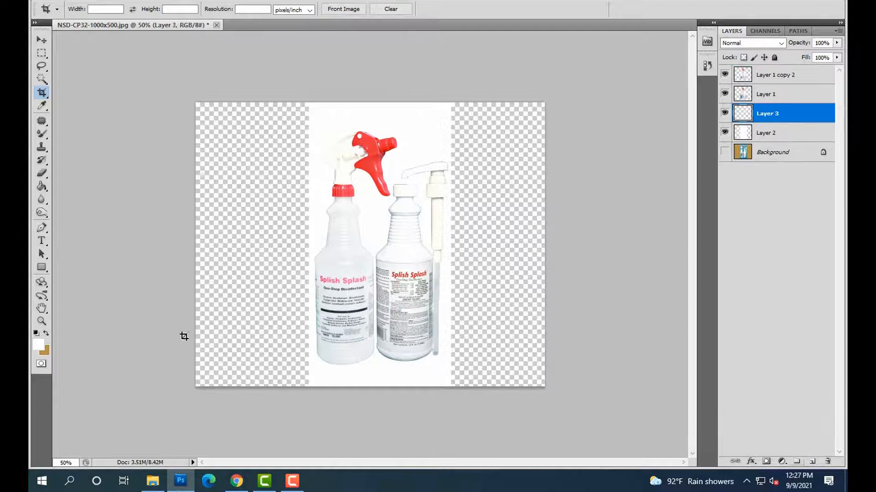
{"action": "left_click", "coordinate": [41, 187]}
{"action": "left_click", "coordinate": [305, 221]}
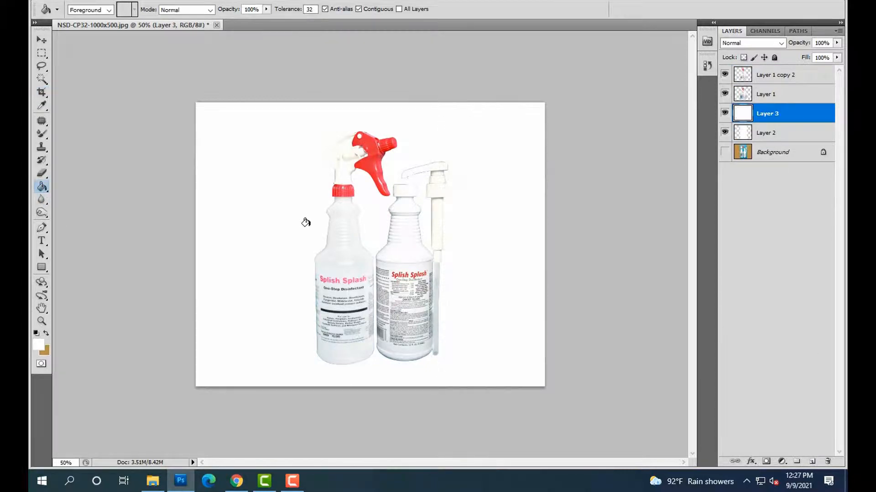
{"action": "left_click", "coordinate": [771, 138]}
{"action": "key", "text": "Delete"}
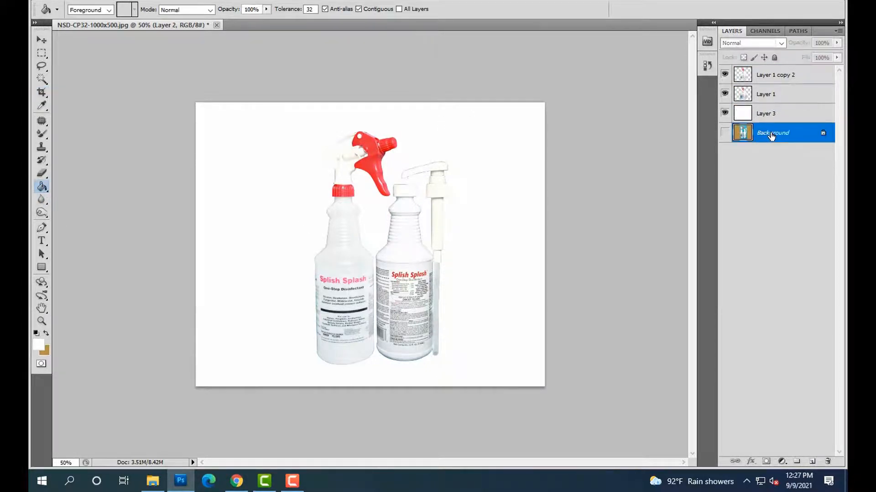
- Copy the cut-out products to a new layer, duplicate it, and hide Layer 1 and Layer 1 copy 2
{"action": "key", "text": "ctrl+plus"}
{"action": "key", "text": "ctrl+plus"}
{"action": "scroll", "coordinate": [516, 237], "scroll_direction": "down", "scroll_amount": 3}
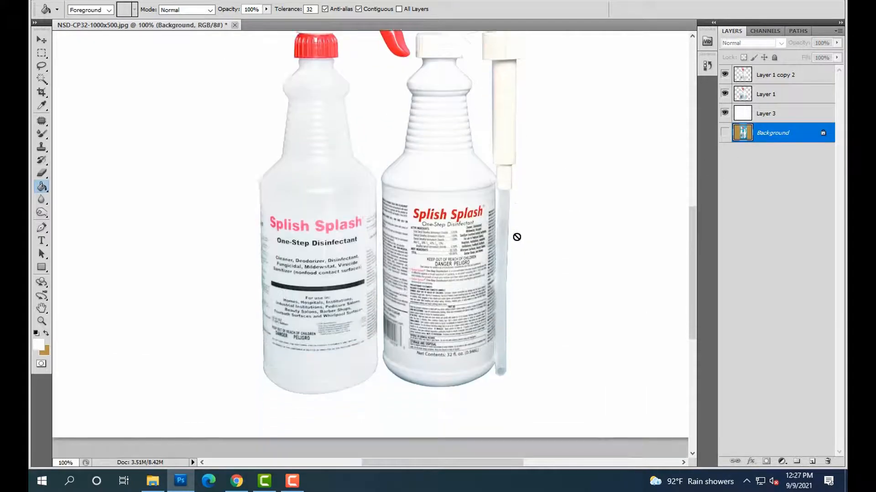
{"action": "scroll", "coordinate": [513, 238], "scroll_direction": "up", "scroll_amount": 3}
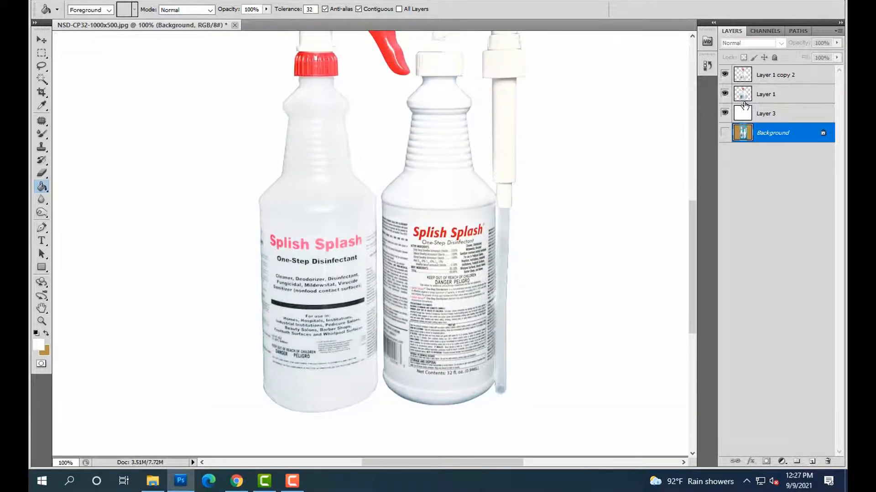
{"action": "left_click", "coordinate": [745, 94], "text": "ctrl"}
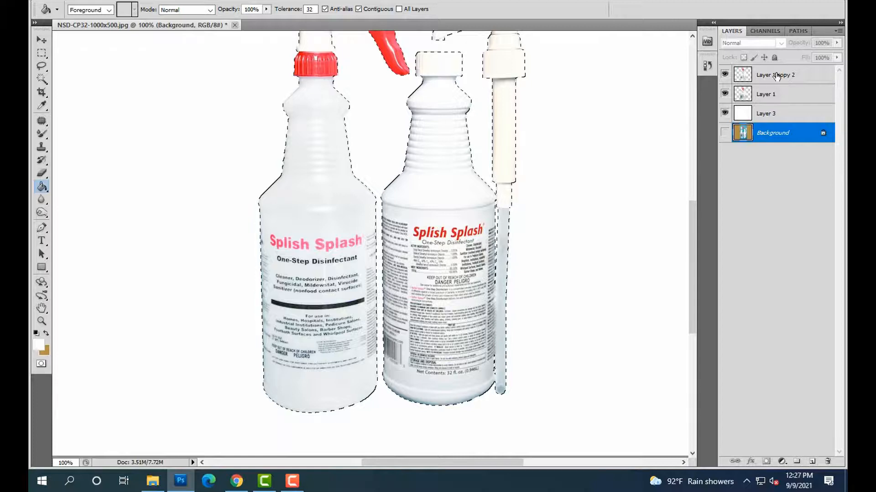
{"action": "key", "text": "ctrl+j"}
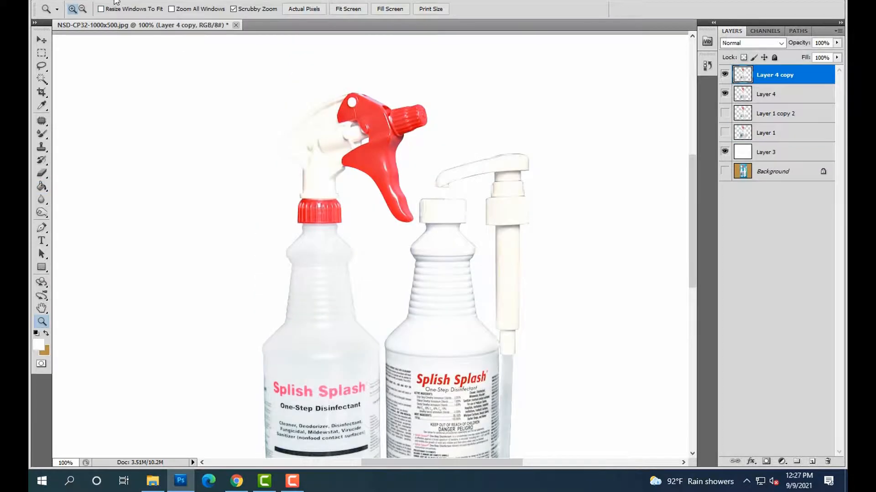
- Apply Selective Color to Layer 4 copy 2 with Black at +64% for the Reds, using the Relative method
{"action": "left_click", "coordinate": [116, 3]}
{"action": "mouse_move", "coordinate": [122, 18]}
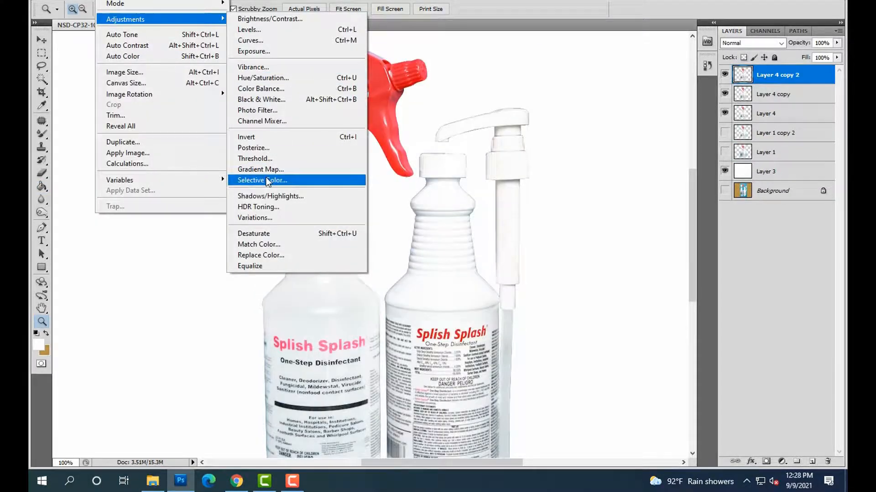
{"action": "left_click", "coordinate": [266, 181]}
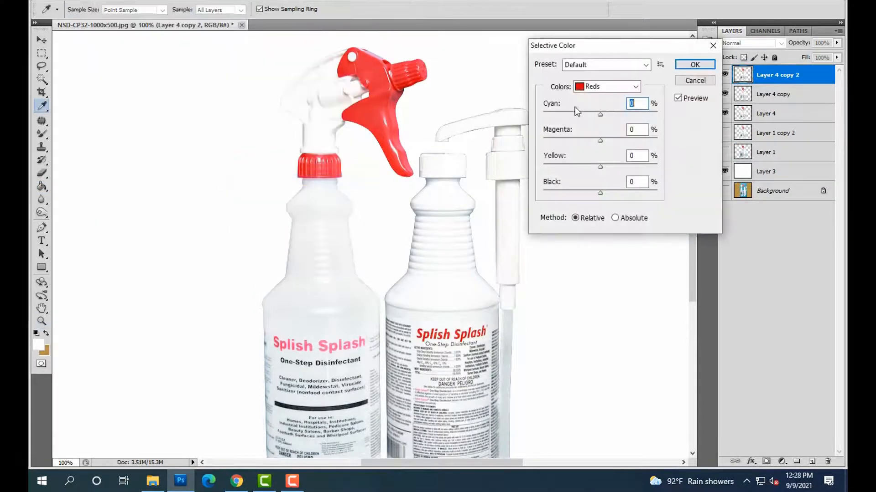
{"action": "left_click", "coordinate": [607, 87]}
{"action": "left_click", "coordinate": [660, 201]}
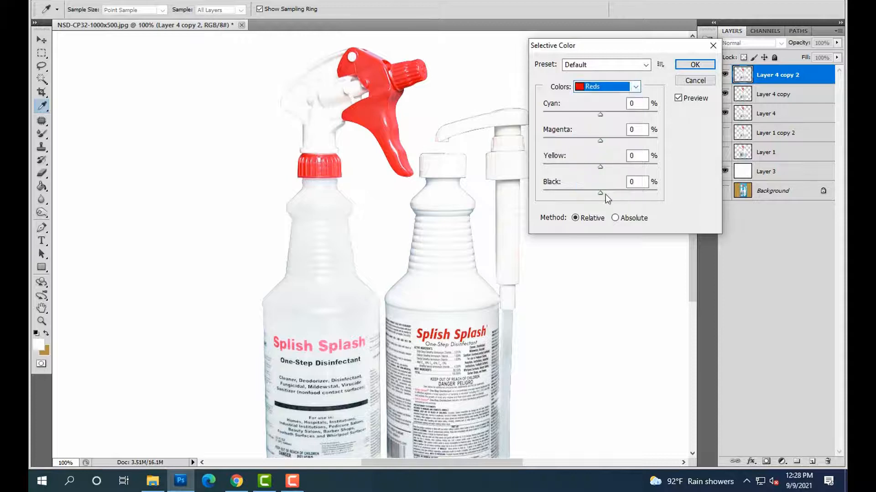
{"action": "left_click_drag", "start_coordinate": [601, 193], "coordinate": [646, 193]}
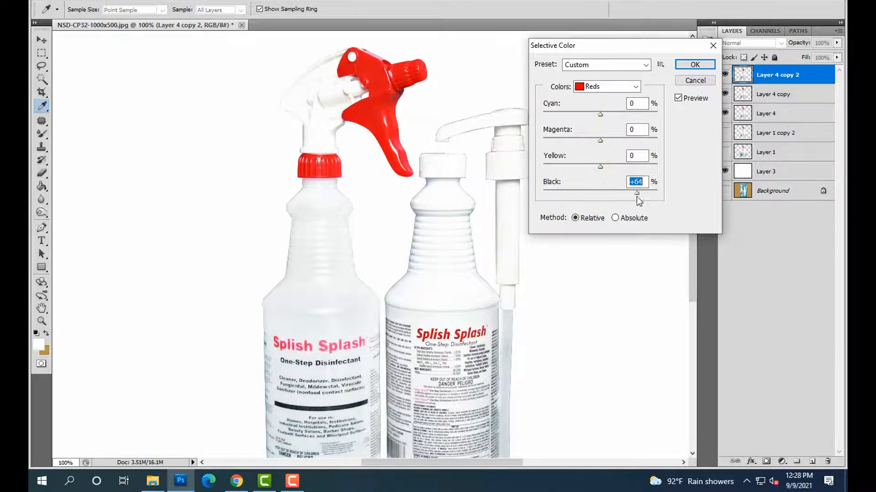
{"action": "left_click", "coordinate": [693, 66]}
{"action": "key", "text": "z"}
{"action": "scroll", "coordinate": [392, 249], "scroll_direction": "down", "scroll_amount": 3}
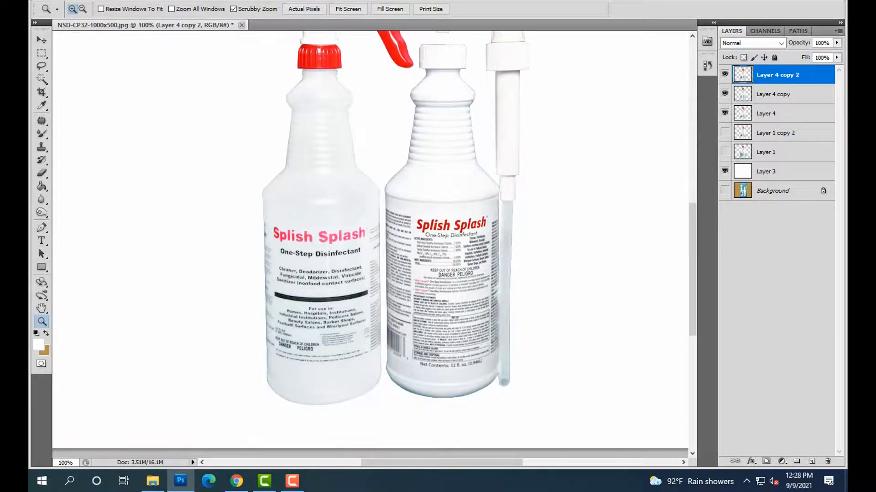
- Apply Selective Color to Layer 4 copy 2 with Black at +42% for the Blacks and +100% for the Magentas
{"action": "left_click", "coordinate": [107, 1]}
{"action": "mouse_move", "coordinate": [127, 19]}
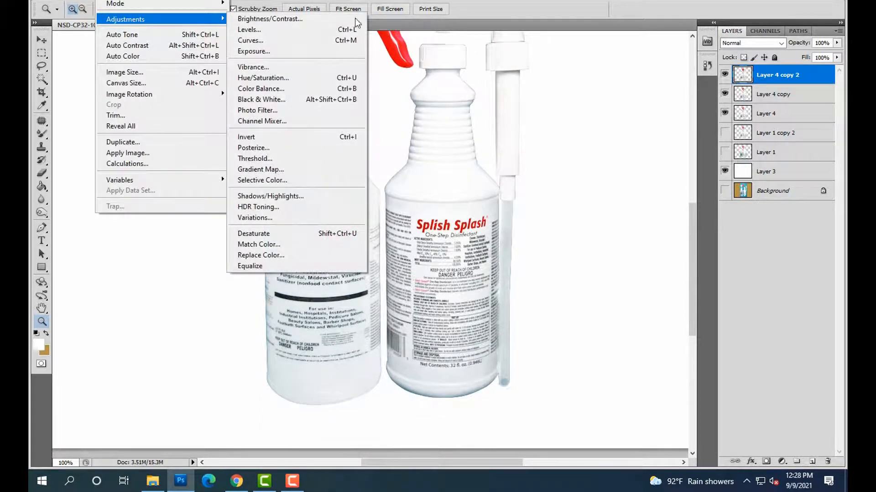
{"action": "left_click", "coordinate": [282, 180]}
{"action": "left_click", "coordinate": [593, 86]}
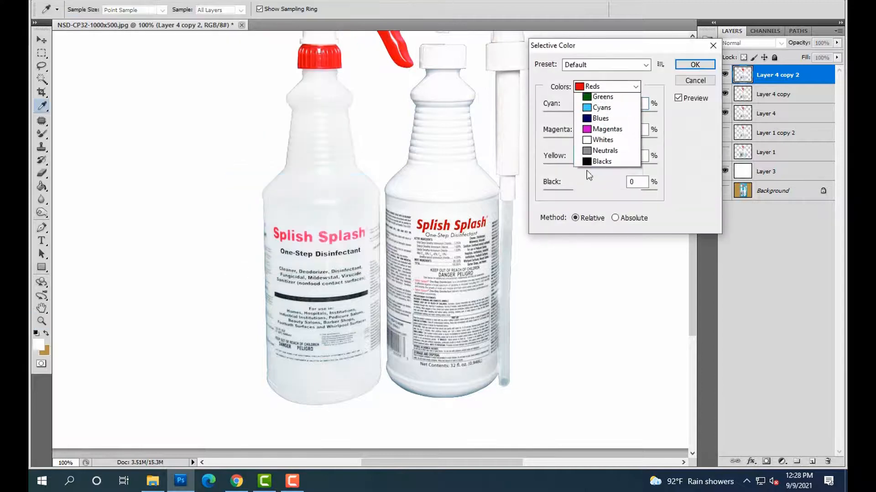
{"action": "left_click", "coordinate": [593, 186]}
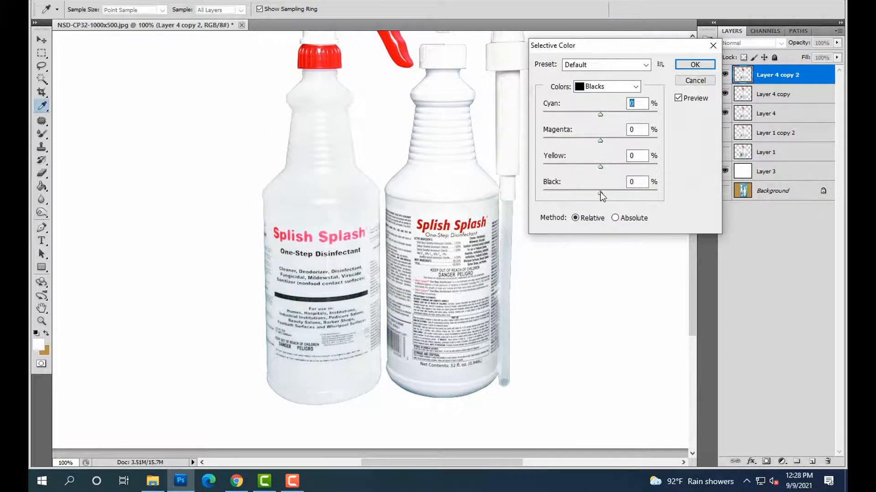
{"action": "left_click_drag", "start_coordinate": [600, 192], "coordinate": [623, 193]}
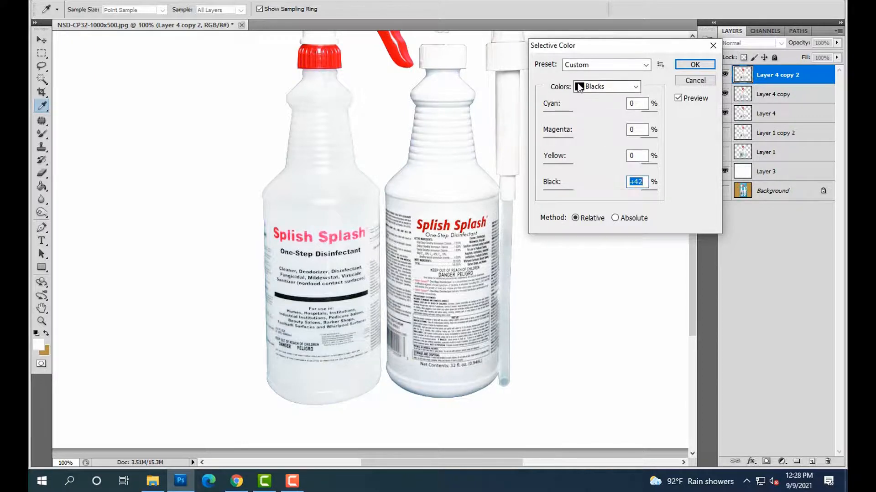
{"action": "left_click", "coordinate": [607, 86]}
{"action": "left_click", "coordinate": [598, 153]}
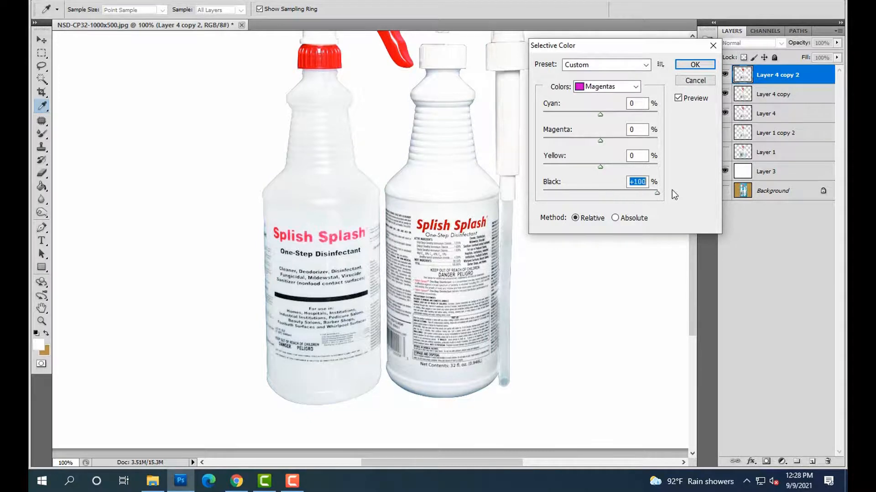
{"action": "left_click", "coordinate": [694, 64]}
- Duplicate Layer 4 copy 2 and apply Smart Sharpen to the duplicate with an Amount of 45%, removing Gaussian Blur
{"action": "key", "text": "z"}
{"action": "scroll", "coordinate": [521, 183], "scroll_direction": "up", "scroll_amount": 2}
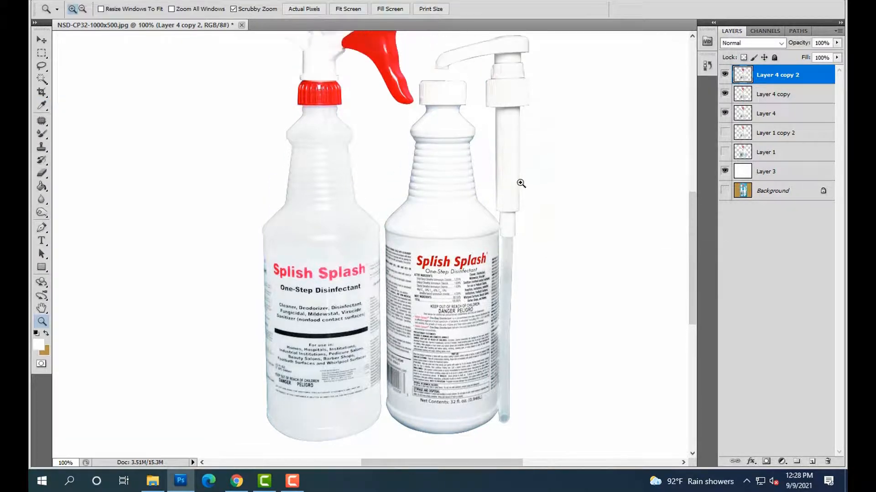
{"action": "left_click", "coordinate": [725, 74]}
{"action": "left_click", "coordinate": [500, 156], "text": "alt"}
{"action": "key", "text": "ctrl+j"}
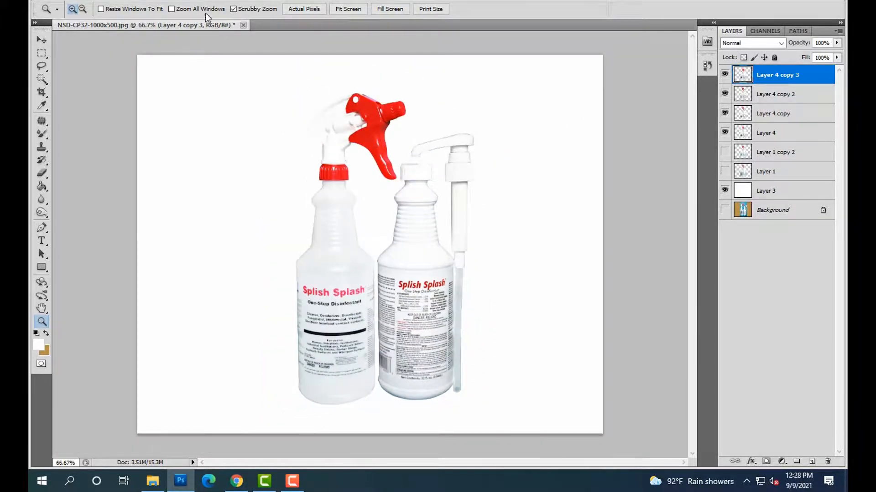
{"action": "left_click", "coordinate": [198, 2]}
{"action": "mouse_move", "coordinate": [213, 160]}
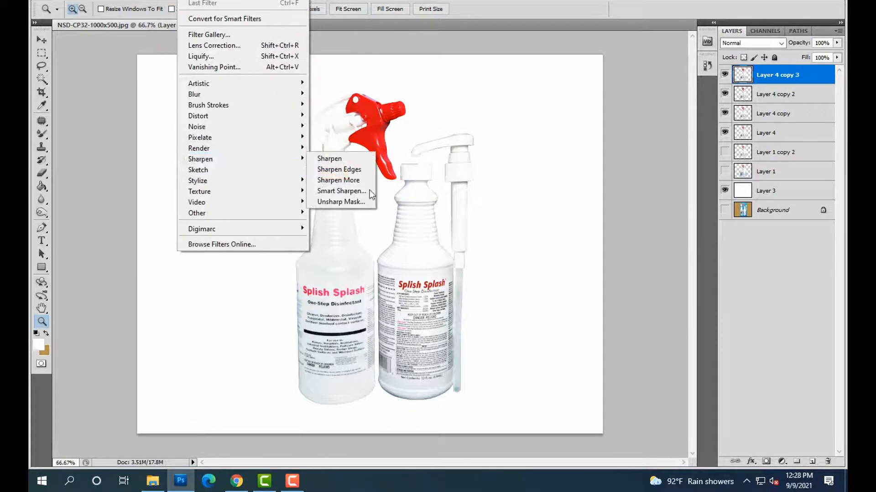
{"action": "left_click", "coordinate": [349, 191]}
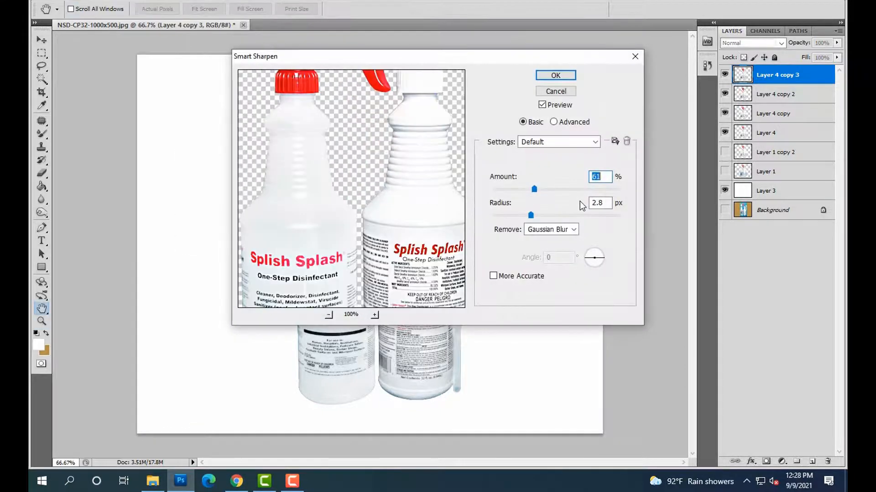
{"action": "left_click_drag", "start_coordinate": [472, 56], "coordinate": [679, 27]}
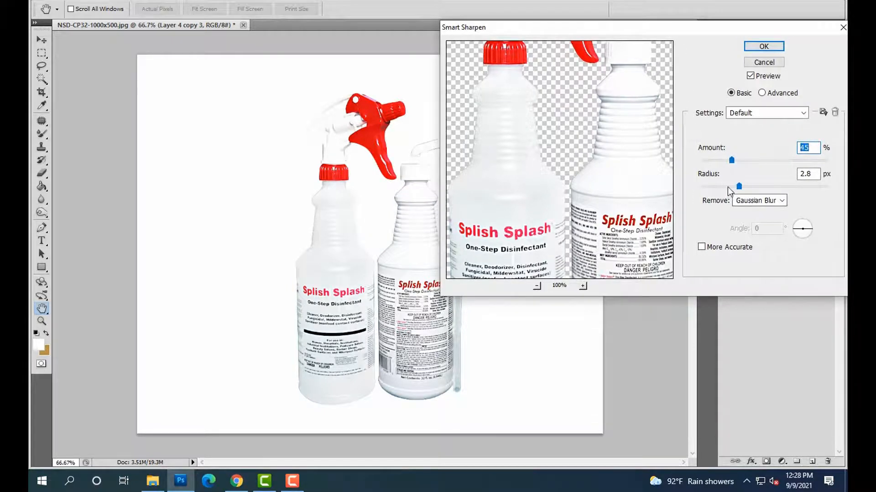
{"action": "left_click", "coordinate": [757, 49]}
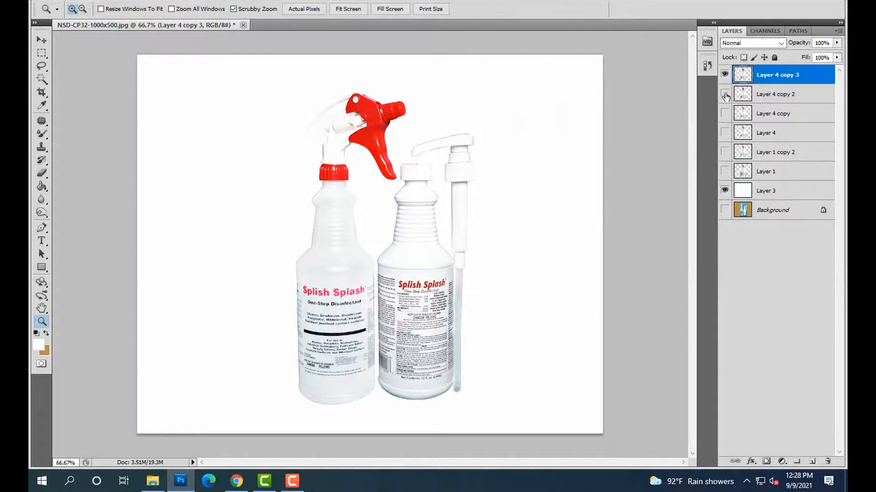
- Convert Layer 4 copy 3 to a smart object and move the products slightly higher on the canvas
{"action": "key", "text": "ctrl+minus"}
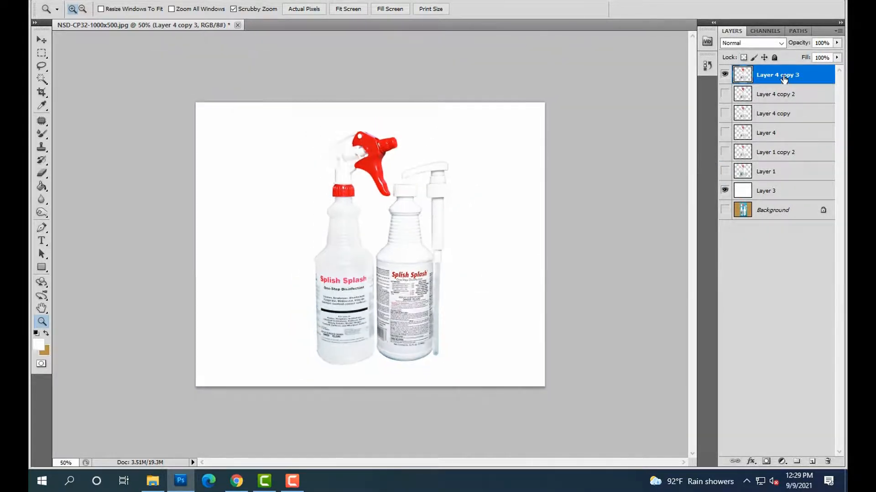
{"action": "right_click", "coordinate": [781, 76]}
{"action": "left_click", "coordinate": [774, 154]}
{"action": "key", "text": "ctrl+t"}
{"action": "left_click_drag", "start_coordinate": [420, 278], "coordinate": [420, 260]}
{"action": "key", "text": "Return"}
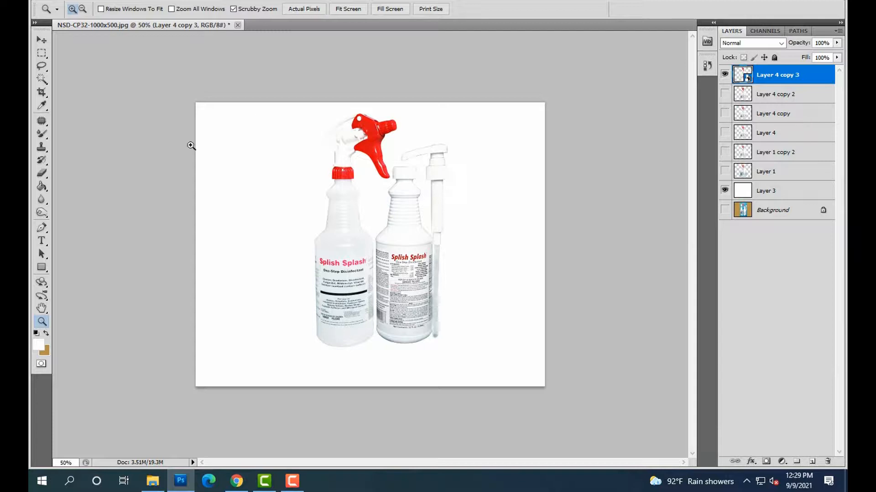
- Select a full-height square area centred around the products and crop the canvas to it
{"action": "left_click", "coordinate": [42, 53]}
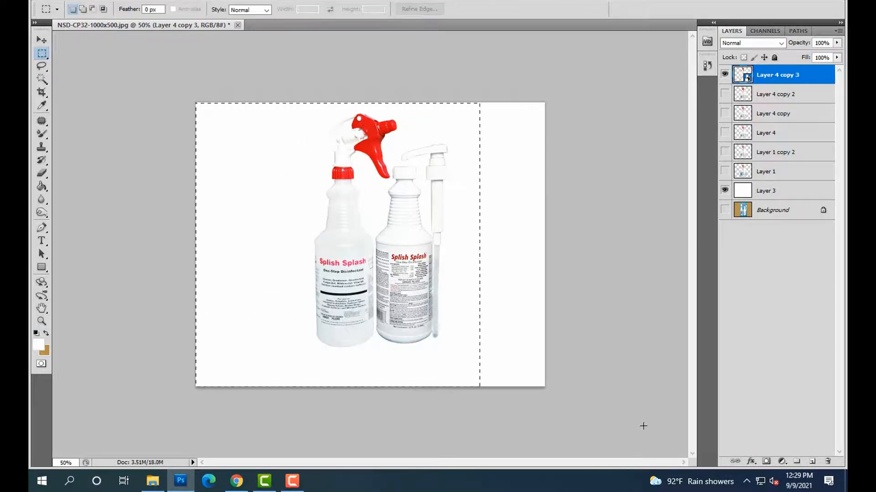
{"action": "left_click_drag", "start_coordinate": [643, 426], "coordinate": [643, 426]}
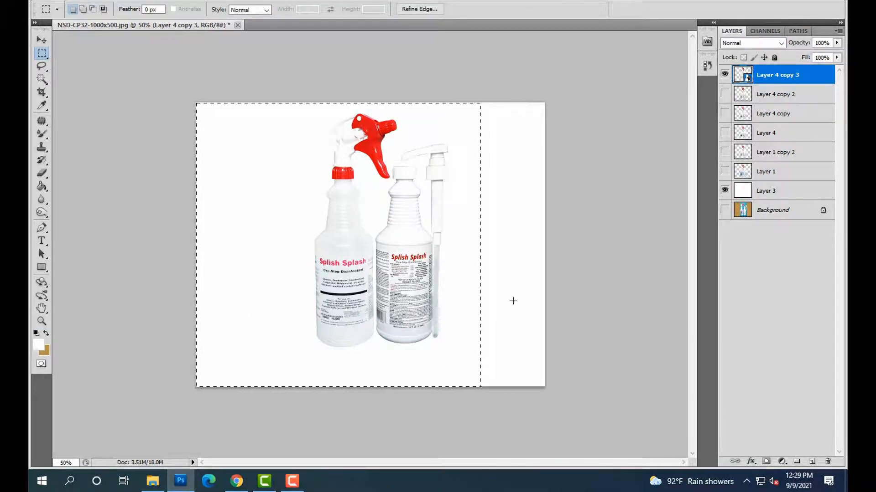
{"action": "key", "text": "shift+Right"}
{"action": "key", "text": "shift+Right"}
{"action": "key", "text": "shift+Right"}
{"action": "key", "text": "shift+Right"}
{"action": "key", "text": "shift+Right"}
{"action": "key", "text": "shift+Right"}
{"action": "key", "text": "shift+Right"}
{"action": "key", "text": "shift+Right"}
{"action": "key", "text": "shift+Right"}
{"action": "key", "text": "shift+Right"}
{"action": "key", "text": "shift+Right"}
{"action": "key", "text": "shift+Right"}
{"action": "key", "text": "shift+Right"}
{"action": "key", "text": "ctrl+d"}
{"action": "key", "text": "ctrl+z"}
{"action": "left_click", "coordinate": [102, 1]}
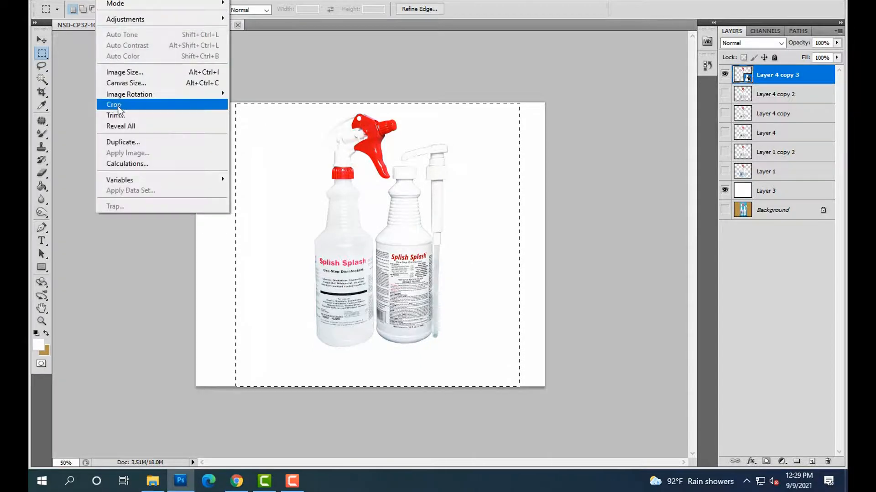
{"action": "left_click", "coordinate": [114, 104]}
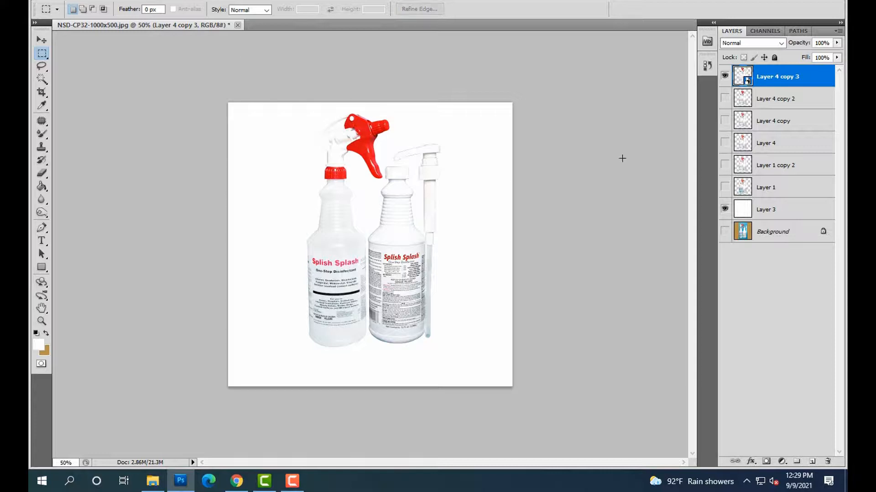
- Rasterize Layer 4 copy 3 and add a new empty layer directly beneath it
{"action": "right_click", "coordinate": [766, 79]}
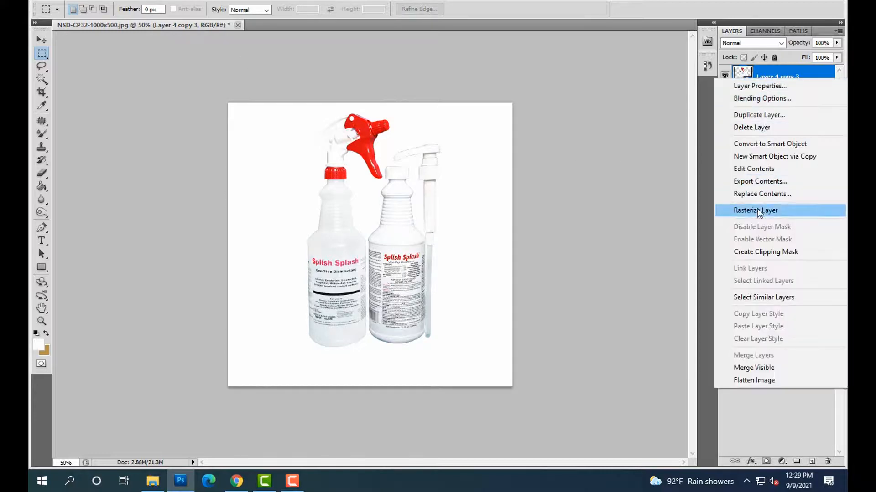
{"action": "left_click", "coordinate": [756, 211]}
{"action": "left_click", "coordinate": [784, 109]}
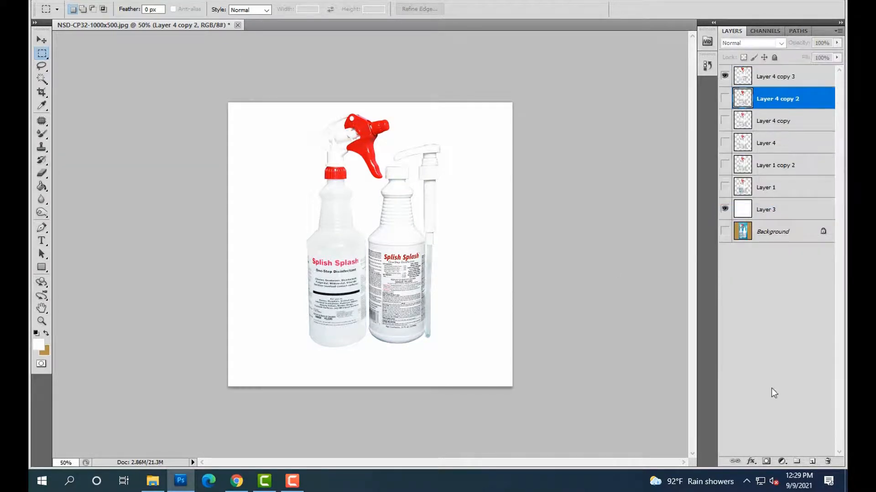
{"action": "left_click", "coordinate": [812, 462]}
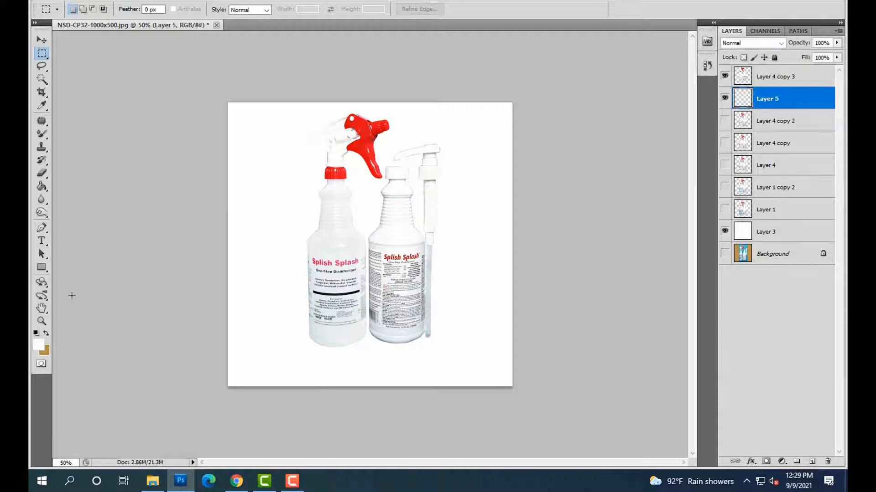
- Set the foreground colour to dark grey #2c2a2a
{"action": "left_click", "coordinate": [39, 348]}
{"action": "left_click_drag", "start_coordinate": [455, 257], "coordinate": [277, 278]}
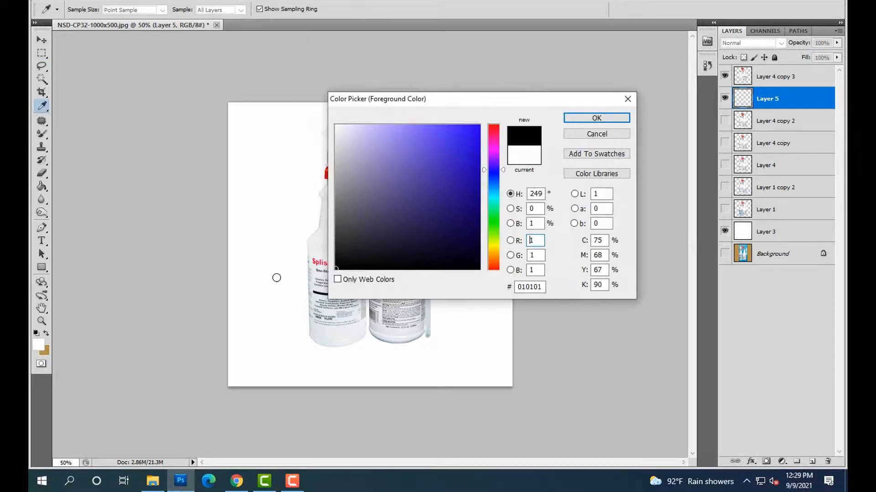
{"action": "left_click", "coordinate": [491, 265]}
{"action": "left_click", "coordinate": [339, 245]}
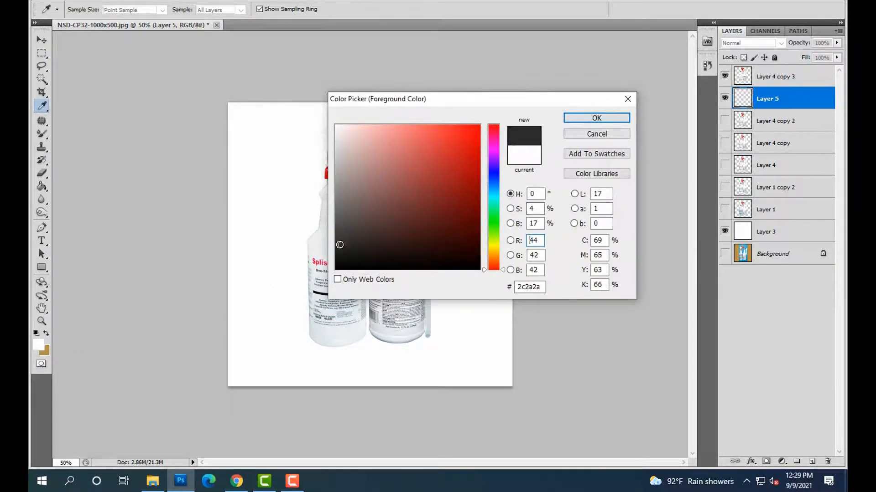
{"action": "left_click", "coordinate": [587, 120]}
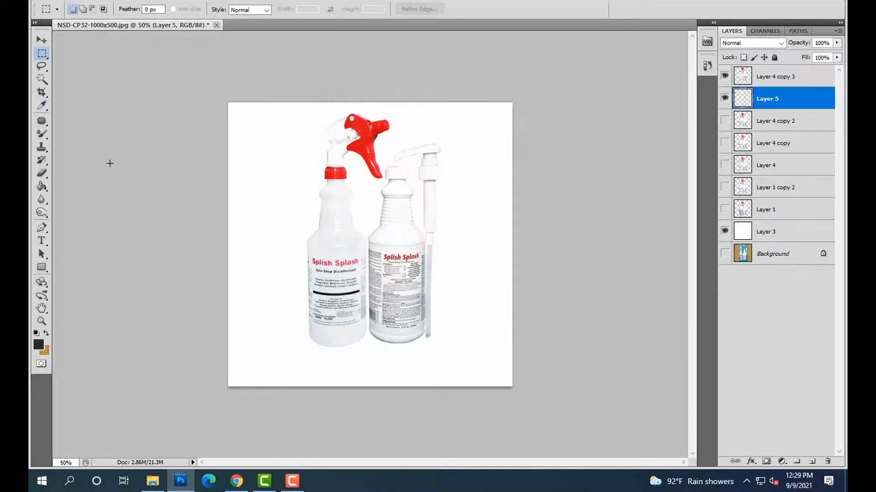
- Paint a dark shadow around the bases of both bottles and the dip tube on Layer 5 with a soft 30 px brush
{"action": "left_click_drag", "start_coordinate": [42, 135], "coordinate": [73, 133]}
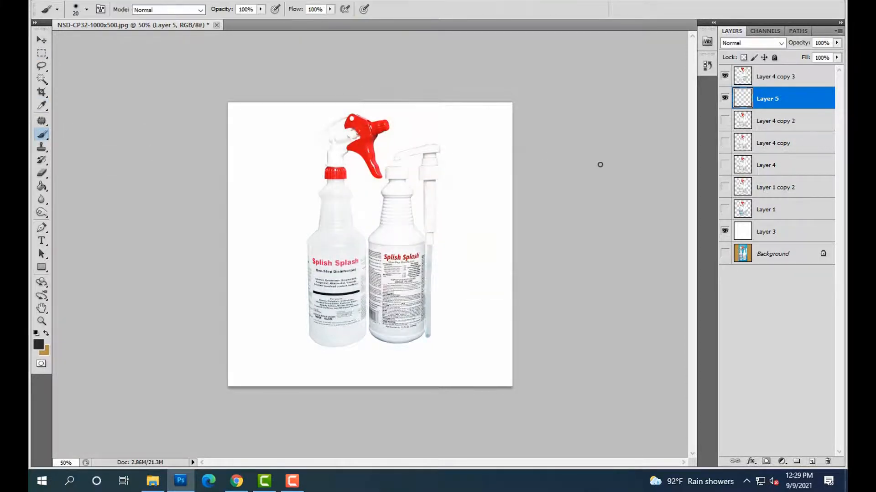
{"action": "key", "text": "ctrl+plus"}
{"action": "key", "text": "ctrl+plus"}
{"action": "left_click_drag", "start_coordinate": [691, 223], "coordinate": [692, 249]}
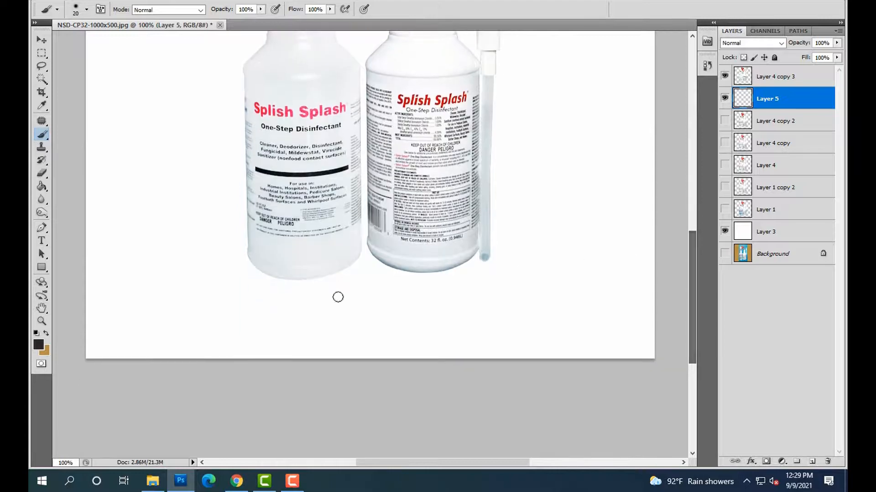
{"action": "key", "text": "ctrl+plus"}
{"action": "key", "text": "bracketright"}
{"action": "mouse_move", "coordinate": [118, 249]}
{"action": "left_mouse_down"}
{"action": "mouse_move", "coordinate": [111, 260]}
{"action": "mouse_move", "coordinate": [187, 309]}
{"action": "mouse_move", "coordinate": [344, 282]}
{"action": "mouse_move", "coordinate": [364, 248]}
{"action": "mouse_move", "coordinate": [280, 309]}
{"action": "mouse_move", "coordinate": [108, 283]}
{"action": "left_mouse_up"}
{"action": "key", "text": "bracketright"}
{"action": "mouse_move", "coordinate": [360, 237]}
{"action": "left_mouse_down"}
{"action": "mouse_move", "coordinate": [409, 286]}
{"action": "mouse_move", "coordinate": [494, 302]}
{"action": "mouse_move", "coordinate": [578, 275]}
{"action": "mouse_move", "coordinate": [597, 234]}
{"action": "mouse_move", "coordinate": [599, 270]}
{"action": "mouse_move", "coordinate": [536, 296]}
{"action": "mouse_move", "coordinate": [457, 308]}
{"action": "mouse_move", "coordinate": [377, 294]}
{"action": "mouse_move", "coordinate": [337, 267]}
{"action": "left_mouse_up"}
{"action": "mouse_move", "coordinate": [625, 248]}
{"action": "left_mouse_down"}
{"action": "mouse_move", "coordinate": [604, 272]}
{"action": "mouse_move", "coordinate": [590, 230]}
{"action": "mouse_move", "coordinate": [601, 244]}
{"action": "mouse_move", "coordinate": [580, 260]}
{"action": "left_mouse_up"}
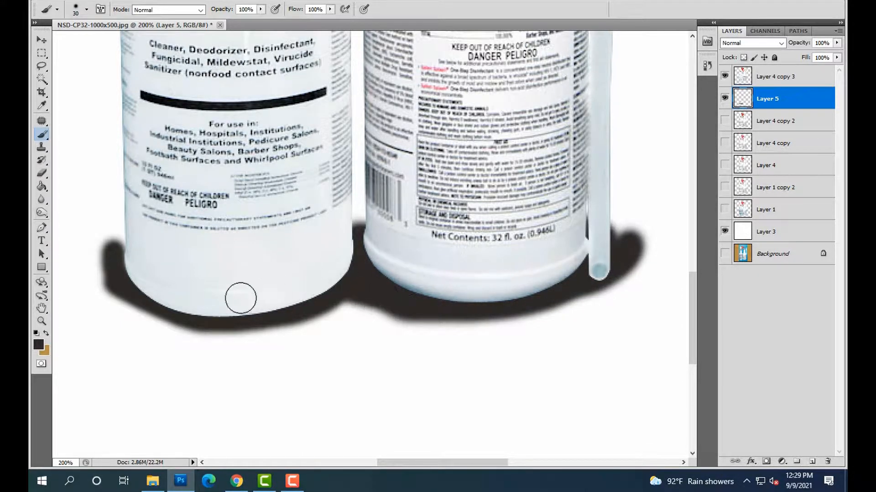
{"action": "mouse_move", "coordinate": [129, 244]}
{"action": "left_mouse_down"}
{"action": "mouse_move", "coordinate": [127, 285]}
{"action": "mouse_move", "coordinate": [164, 312]}
{"action": "mouse_move", "coordinate": [231, 324]}
{"action": "mouse_move", "coordinate": [347, 309]}
{"action": "mouse_move", "coordinate": [383, 281]}
{"action": "mouse_move", "coordinate": [494, 291]}
{"action": "mouse_move", "coordinate": [637, 268]}
{"action": "left_mouse_up"}
{"action": "key", "text": "ctrl+minus"}
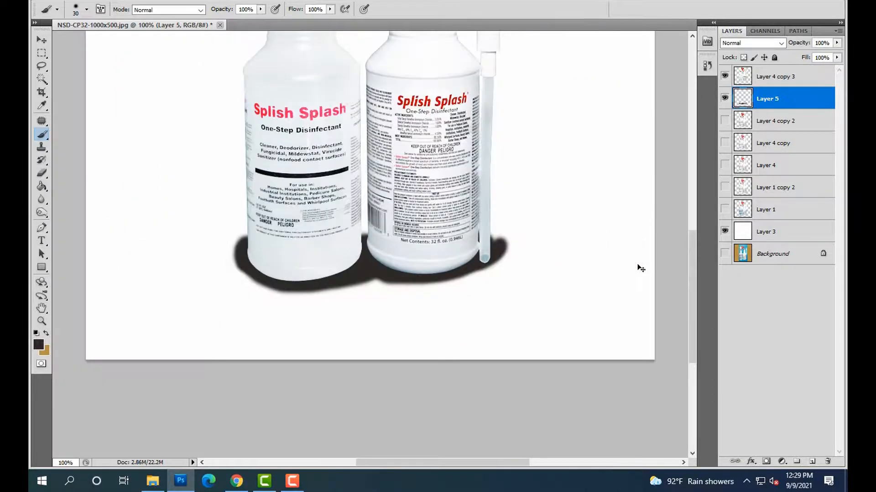
- Fade the shadow's lower edge under the spray bottle with a 25 px Eraser at 37% opacity
{"action": "key", "text": "ctrl+plus"}
{"action": "left_click", "coordinate": [42, 175]}
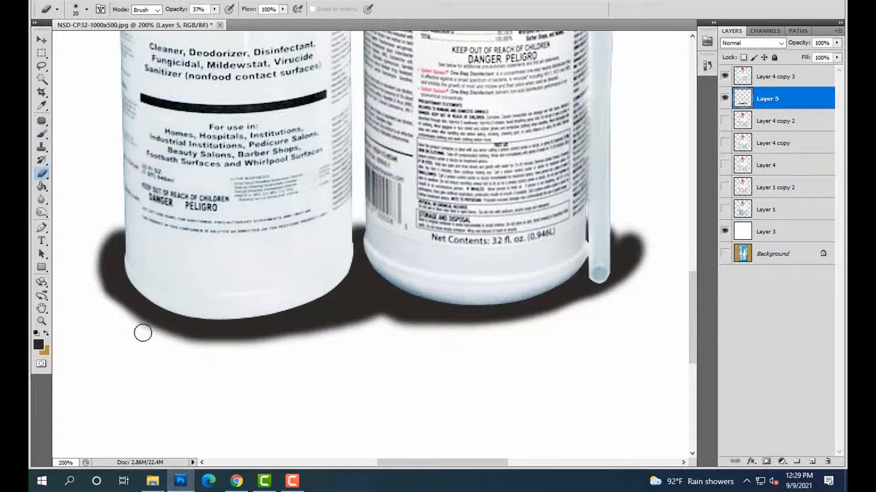
{"action": "key", "text": "bracketleft"}
{"action": "mouse_move", "coordinate": [110, 325]}
{"action": "left_mouse_down"}
{"action": "mouse_move", "coordinate": [234, 358]}
{"action": "mouse_move", "coordinate": [139, 339]}
{"action": "mouse_move", "coordinate": [115, 323]}
{"action": "mouse_move", "coordinate": [196, 343]}
{"action": "mouse_move", "coordinate": [128, 328]}
{"action": "mouse_move", "coordinate": [186, 348]}
{"action": "left_mouse_up"}
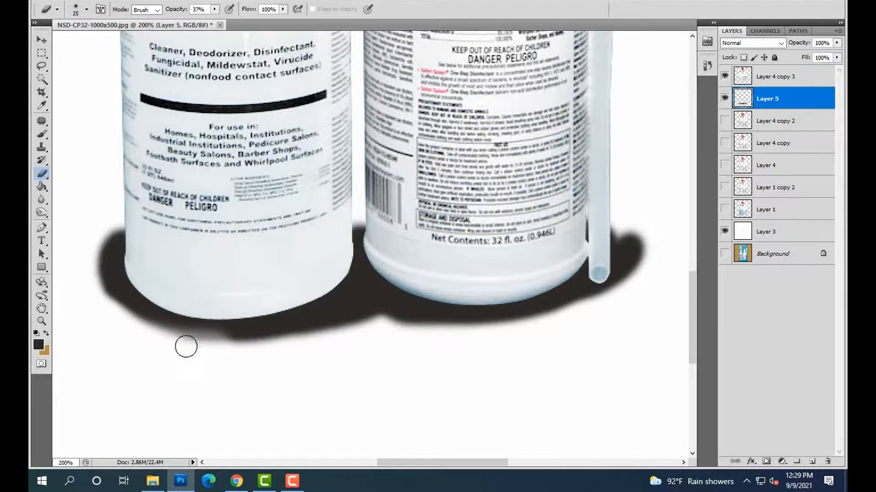
- Raise the Eraser opacity to 100% and trim the shadow below the spray bottle to a thinner band
{"action": "left_click", "coordinate": [215, 9]}
{"action": "key", "text": "bracketleft"}
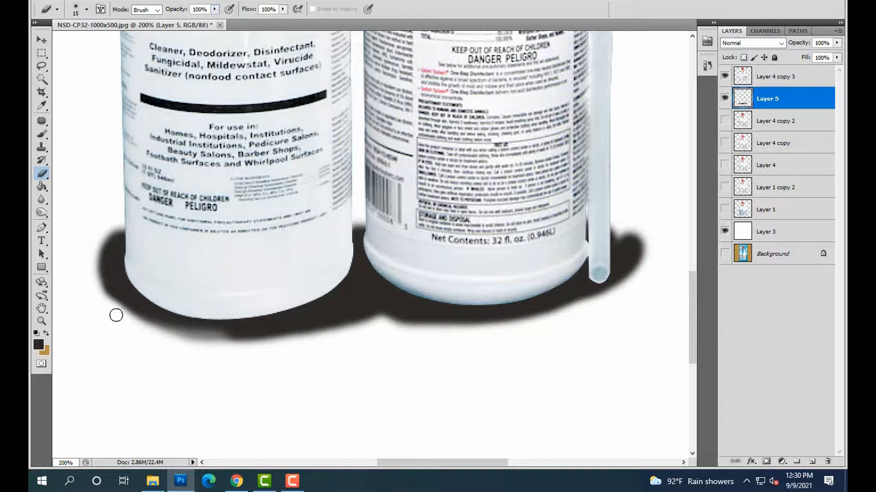
{"action": "mouse_move", "coordinate": [116, 315]}
{"action": "left_mouse_down"}
{"action": "mouse_move", "coordinate": [201, 333]}
{"action": "mouse_move", "coordinate": [346, 327]}
{"action": "mouse_move", "coordinate": [172, 345]}
{"action": "left_mouse_up"}
{"action": "key", "text": "bracketright"}
{"action": "key", "text": "bracketright"}
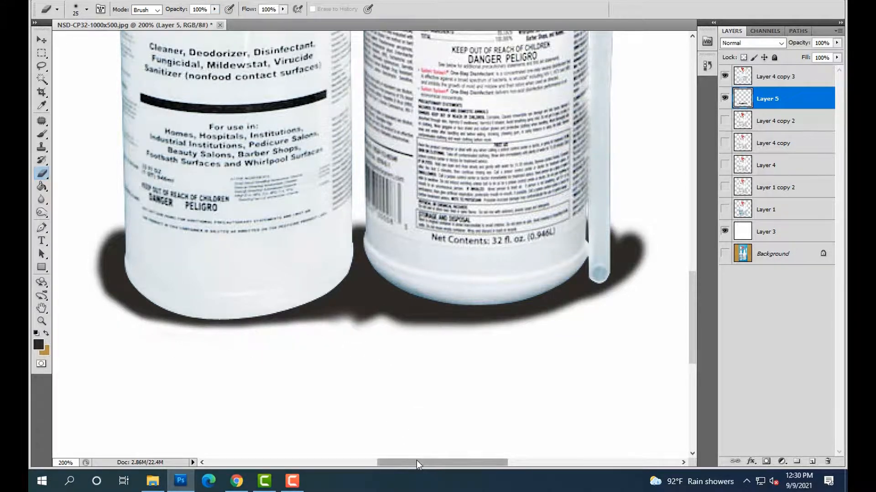
- Trim the shadow's lower edge beneath the spray bottle to a thin line with a 9–10 px Eraser
{"action": "left_click_drag", "start_coordinate": [417, 461], "coordinate": [398, 462]}
{"action": "key", "text": "ctrl+plus"}
{"action": "scroll", "coordinate": [407, 398], "scroll_direction": "down", "scroll_amount": 3}
{"action": "key", "text": "bracketleft"}
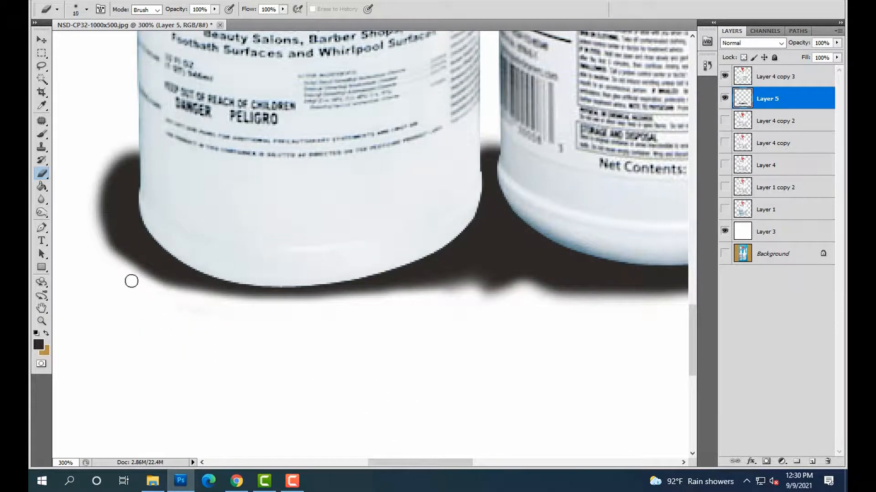
{"action": "mouse_move", "coordinate": [166, 293]}
{"action": "left_mouse_down"}
{"action": "mouse_move", "coordinate": [468, 309]}
{"action": "mouse_move", "coordinate": [483, 290]}
{"action": "mouse_move", "coordinate": [301, 307]}
{"action": "mouse_move", "coordinate": [157, 305]}
{"action": "left_mouse_up"}
{"action": "key", "text": "bracketleft"}
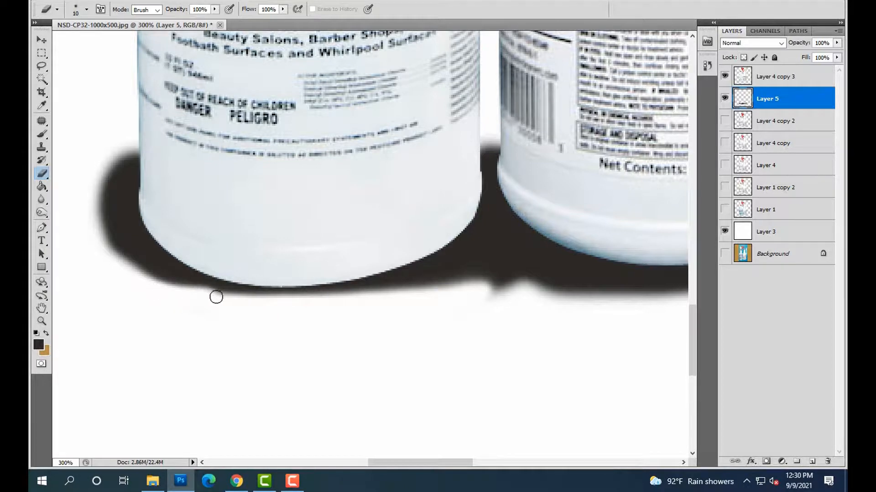
{"action": "mouse_move", "coordinate": [298, 299]}
{"action": "left_mouse_down"}
{"action": "mouse_move", "coordinate": [479, 296]}
{"action": "mouse_move", "coordinate": [404, 298]}
{"action": "mouse_move", "coordinate": [461, 298]}
{"action": "mouse_move", "coordinate": [479, 287]}
{"action": "mouse_move", "coordinate": [278, 308]}
{"action": "mouse_move", "coordinate": [310, 298]}
{"action": "mouse_move", "coordinate": [276, 297]}
{"action": "left_mouse_up"}
{"action": "key", "text": "bracketright"}
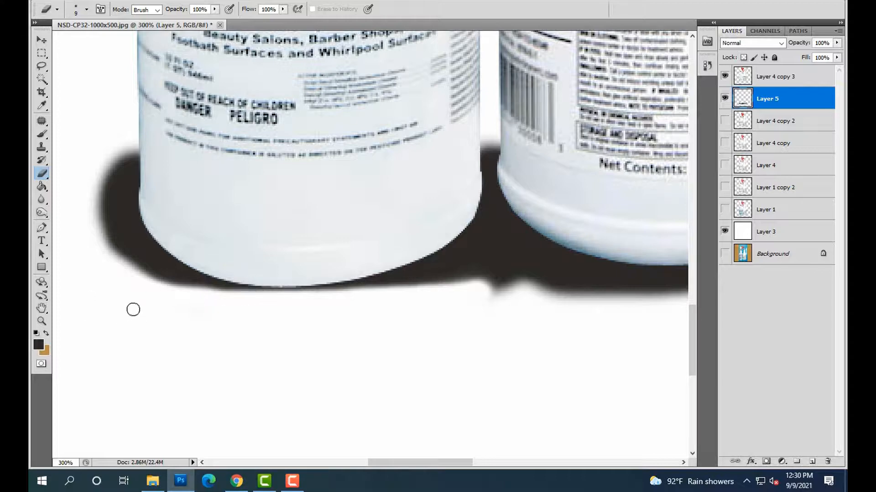
{"action": "left_click_drag", "start_coordinate": [161, 292], "coordinate": [240, 301]}
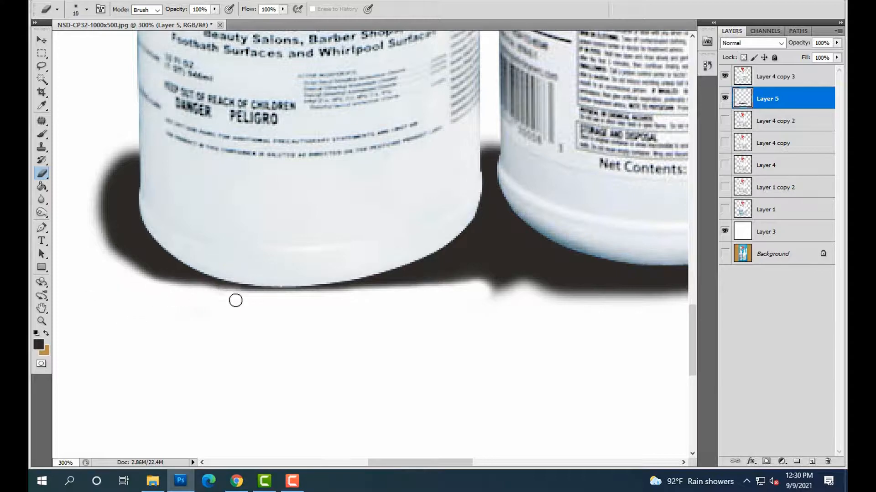
- Erase a narrow strip of shadow along the base curve of the right-hand bottle with a 6–7 px Eraser
{"action": "key", "text": "ctrl+minus"}
{"action": "key", "text": "bracketright"}
{"action": "left_click_drag", "start_coordinate": [418, 287], "coordinate": [657, 274]}
{"action": "left_click_drag", "start_coordinate": [449, 462], "coordinate": [494, 462]}
{"action": "key", "text": "ctrl+plus"}
{"action": "key", "text": "ctrl+plus"}
{"action": "key", "text": "bracketleft"}
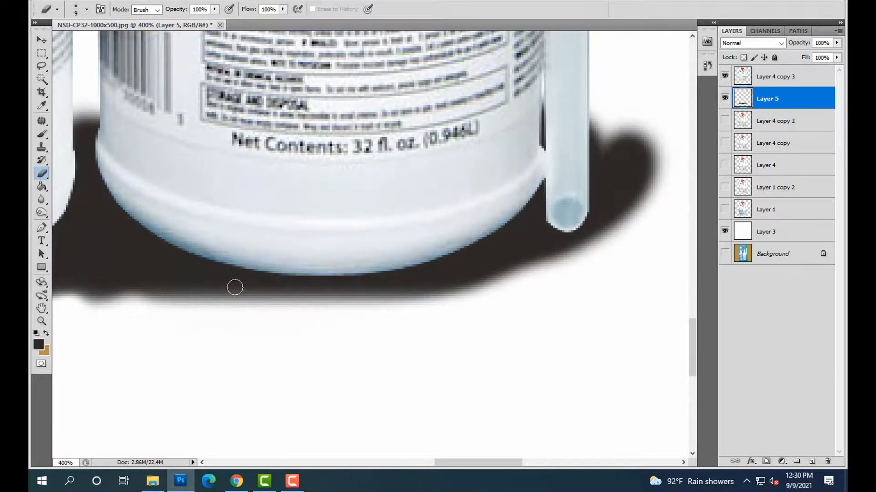
{"action": "key", "text": "bracketleft"}
{"action": "key", "text": "bracketleft"}
{"action": "mouse_move", "coordinate": [235, 285]}
{"action": "left_mouse_down"}
{"action": "mouse_move", "coordinate": [408, 287]}
{"action": "mouse_move", "coordinate": [520, 271]}
{"action": "left_mouse_up"}
{"action": "key", "text": "bracketright"}
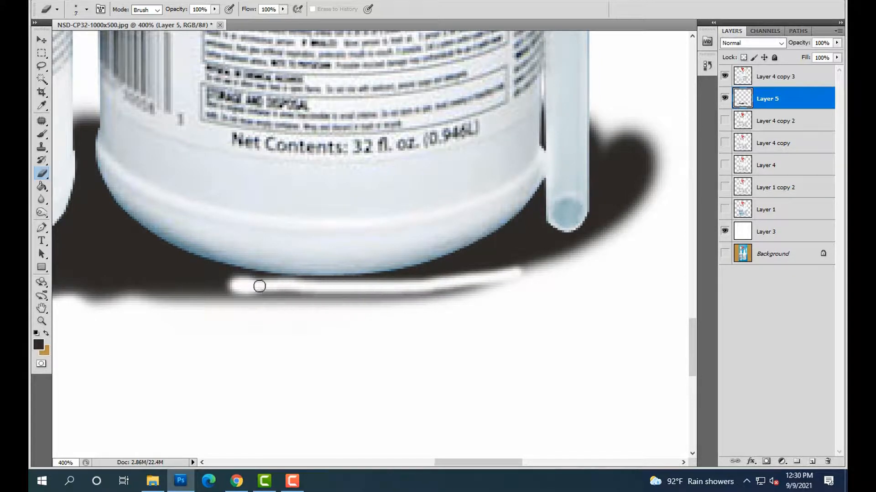
{"action": "key", "text": "bracketright"}
{"action": "mouse_move", "coordinate": [258, 285]}
{"action": "left_mouse_down"}
{"action": "mouse_move", "coordinate": [374, 288]}
{"action": "mouse_move", "coordinate": [496, 273]}
{"action": "mouse_move", "coordinate": [429, 279]}
{"action": "mouse_move", "coordinate": [365, 300]}
{"action": "left_mouse_up"}
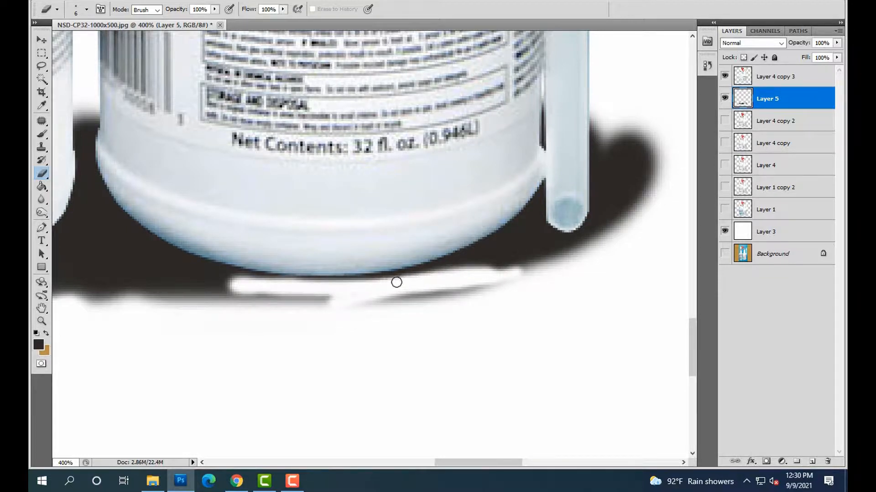
{"action": "left_click_drag", "start_coordinate": [318, 292], "coordinate": [435, 285]}
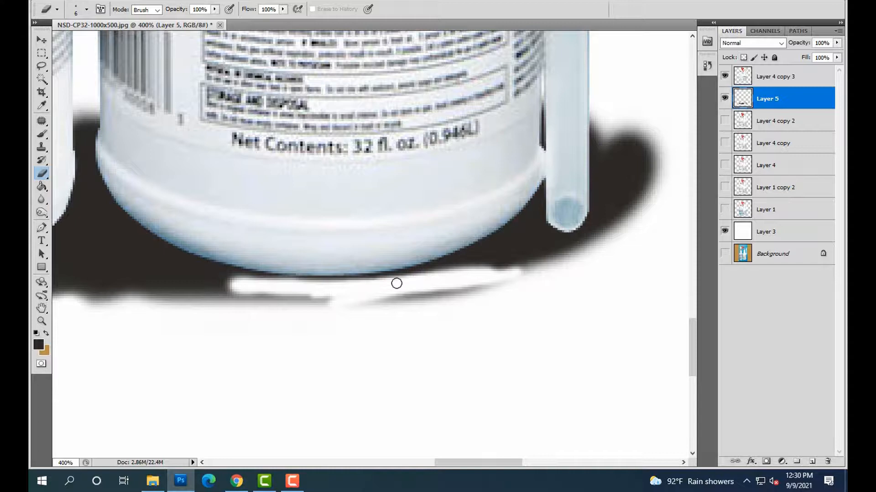
- Clear the leftover shadow below the erased strip under the right-hand bottle, enlarging the Eraser to 15 px
{"action": "mouse_move", "coordinate": [341, 290]}
{"action": "left_mouse_down"}
{"action": "mouse_move", "coordinate": [288, 303]}
{"action": "mouse_move", "coordinate": [390, 307]}
{"action": "mouse_move", "coordinate": [350, 310]}
{"action": "mouse_move", "coordinate": [546, 288]}
{"action": "mouse_move", "coordinate": [338, 308]}
{"action": "mouse_move", "coordinate": [237, 305]}
{"action": "left_mouse_up"}
{"action": "key", "text": "bracketright"}
{"action": "key", "text": "bracketright"}
{"action": "key", "text": "bracketright"}
{"action": "key", "text": "bracketright"}
{"action": "key", "text": "bracketright"}
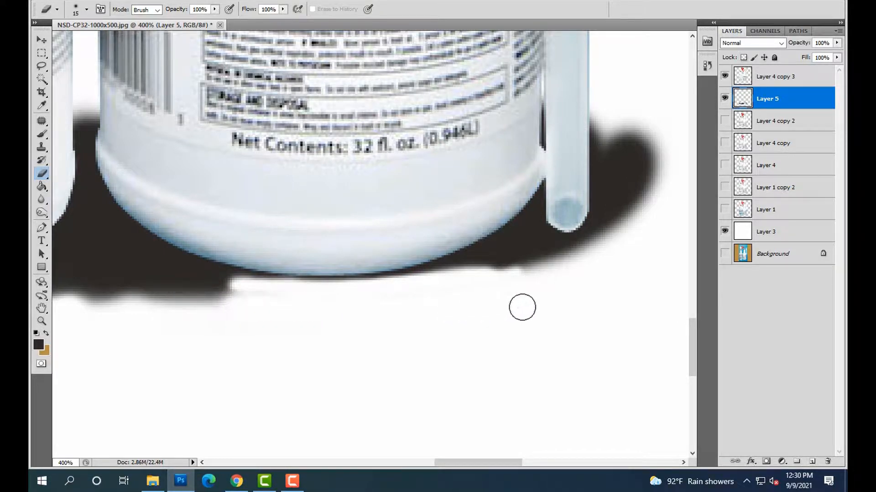
- Trim the shadow beneath the dip tube and the adjoining bottle edge with a 7–10 px Eraser
{"action": "key", "text": "bracketleft"}
{"action": "key", "text": "ctrl+minus"}
{"action": "mouse_move", "coordinate": [458, 270]}
{"action": "left_mouse_down"}
{"action": "mouse_move", "coordinate": [514, 263]}
{"action": "mouse_move", "coordinate": [427, 281]}
{"action": "mouse_move", "coordinate": [468, 259]}
{"action": "mouse_move", "coordinate": [544, 261]}
{"action": "left_mouse_up"}
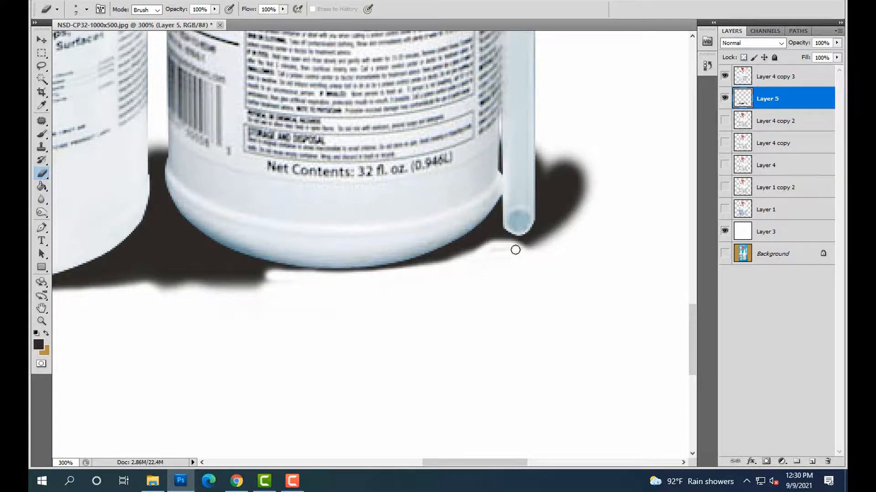
{"action": "left_click_drag", "start_coordinate": [536, 242], "coordinate": [506, 250]}
{"action": "key", "text": "bracketright"}
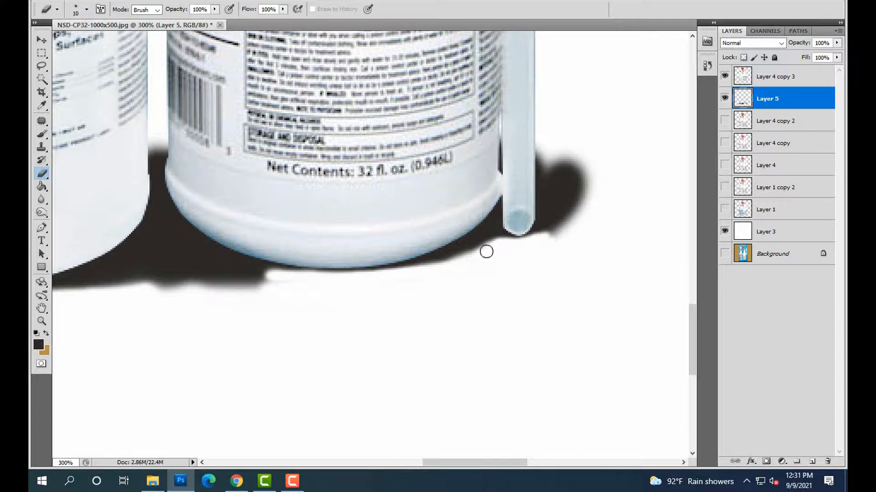
{"action": "left_click_drag", "start_coordinate": [486, 252], "coordinate": [433, 272]}
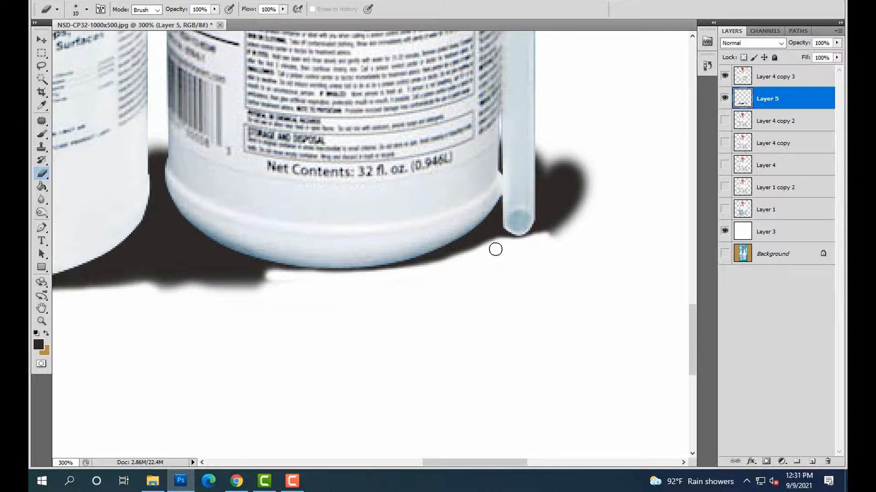
- Smooth the shadow's ragged lower edge between the two bottles with a 15–25 px Eraser
{"action": "scroll", "coordinate": [460, 261], "scroll_direction": "down", "scroll_amount": 2}
{"action": "key", "text": "ctrl+minus"}
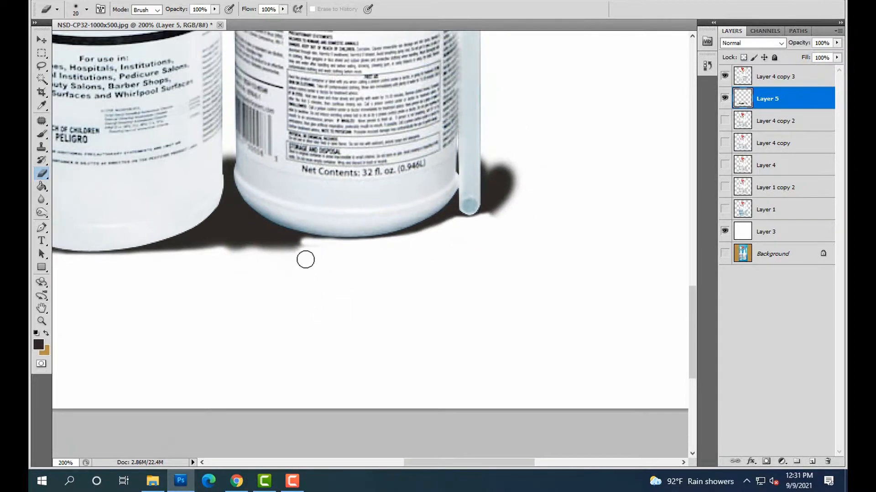
{"action": "left_click_drag", "start_coordinate": [302, 250], "coordinate": [240, 259]}
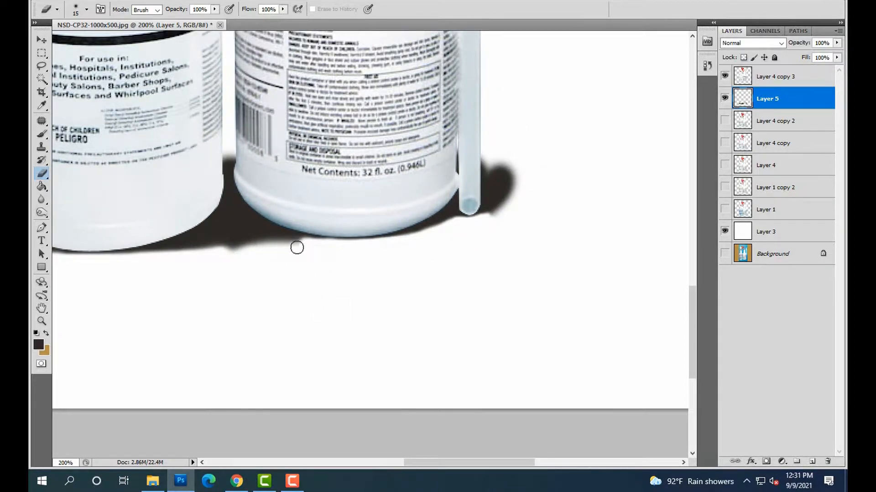
{"action": "mouse_move", "coordinate": [297, 247]}
{"action": "left_mouse_down"}
{"action": "mouse_move", "coordinate": [189, 264]}
{"action": "mouse_move", "coordinate": [241, 250]}
{"action": "left_mouse_up"}
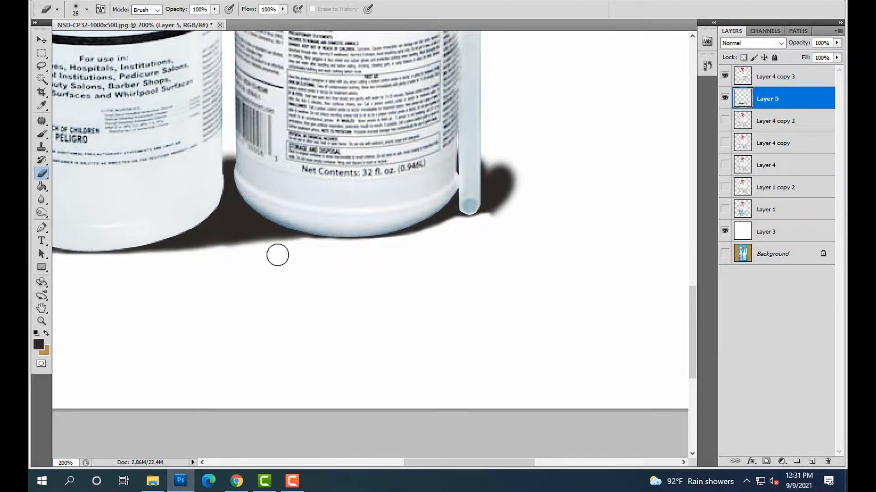
{"action": "mouse_move", "coordinate": [277, 255]}
{"action": "left_mouse_down"}
{"action": "mouse_move", "coordinate": [153, 268]}
{"action": "mouse_move", "coordinate": [226, 254]}
{"action": "mouse_move", "coordinate": [298, 256]}
{"action": "mouse_move", "coordinate": [221, 263]}
{"action": "left_mouse_up"}
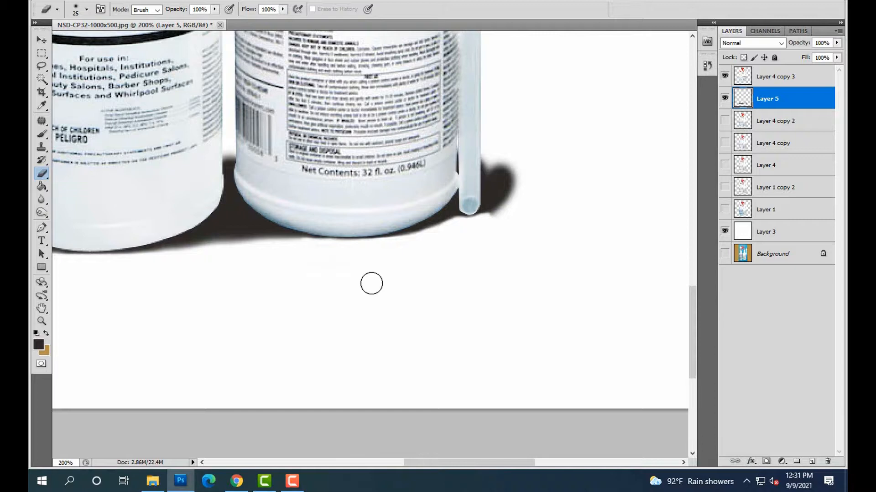
- Taper the shadow's outer end beside the dip tube with the Eraser
{"action": "scroll", "coordinate": [348, 255], "scroll_direction": "down", "scroll_amount": 2}
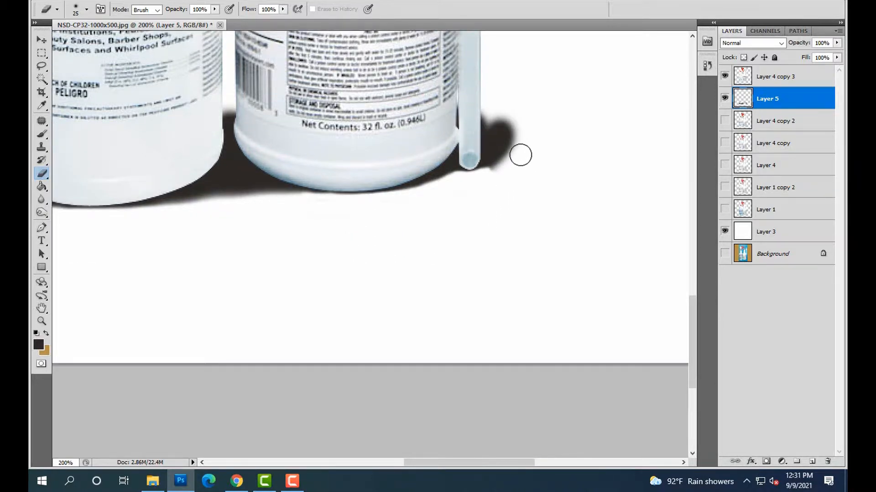
{"action": "mouse_move", "coordinate": [524, 126]}
{"action": "left_mouse_down"}
{"action": "mouse_move", "coordinate": [484, 187]}
{"action": "mouse_move", "coordinate": [523, 133]}
{"action": "mouse_move", "coordinate": [505, 159]}
{"action": "left_mouse_up"}
{"action": "scroll", "coordinate": [501, 182], "scroll_direction": "up", "scroll_amount": 2}
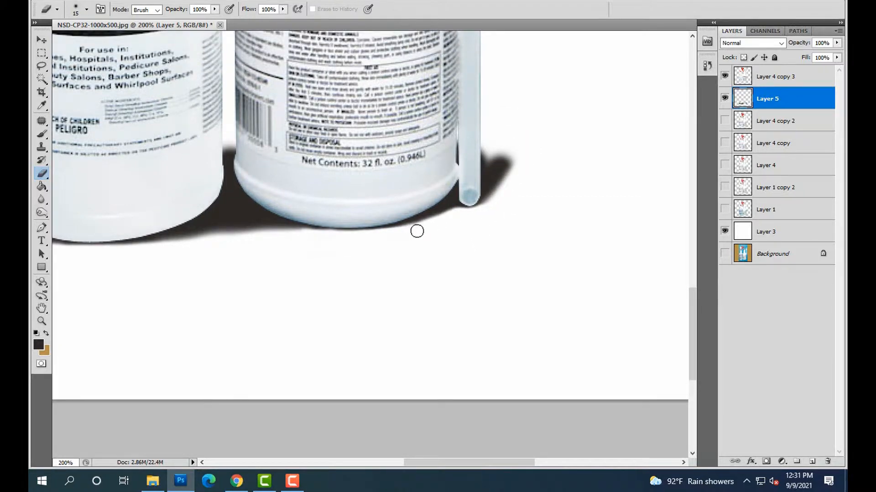
- Fade the shadow's upper edge beside the spray bottle, between the bottles and beside the dip tube with a 90 px Eraser
{"action": "key", "text": "ctrl+minus"}
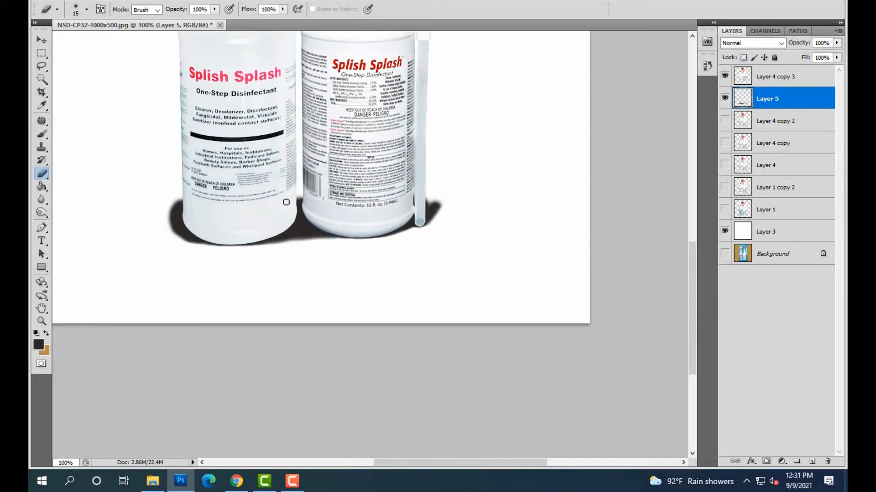
{"action": "key", "text": "bracketright"}
{"action": "key", "text": "bracketright"}
{"action": "key", "text": "bracketright"}
{"action": "key", "text": "bracketright"}
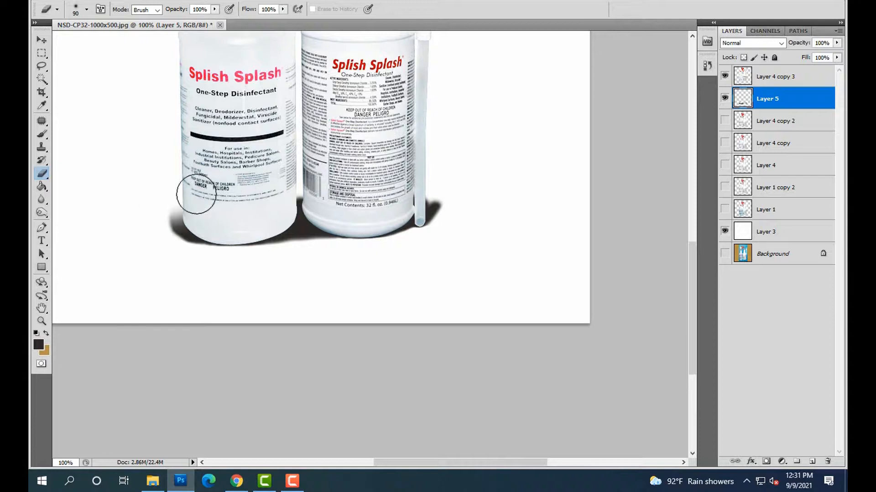
{"action": "mouse_move", "coordinate": [182, 193]}
{"action": "left_mouse_down"}
{"action": "mouse_move", "coordinate": [342, 184]}
{"action": "mouse_move", "coordinate": [299, 183]}
{"action": "left_mouse_up"}
{"action": "key", "text": "bracketleft"}
{"action": "mouse_move", "coordinate": [400, 179]}
{"action": "left_mouse_down"}
{"action": "mouse_move", "coordinate": [388, 183]}
{"action": "mouse_move", "coordinate": [456, 177]}
{"action": "mouse_move", "coordinate": [418, 183]}
{"action": "mouse_move", "coordinate": [465, 185]}
{"action": "mouse_move", "coordinate": [433, 197]}
{"action": "left_mouse_up"}
- Thin the shadow's outer end beside the spray bottle with the Eraser at sizes between 45 and 100 px
{"action": "key", "text": "bracketleft"}
{"action": "key", "text": "bracketleft"}
{"action": "key", "text": "bracketleft"}
{"action": "key", "text": "bracketright"}
{"action": "key", "text": "bracketright"}
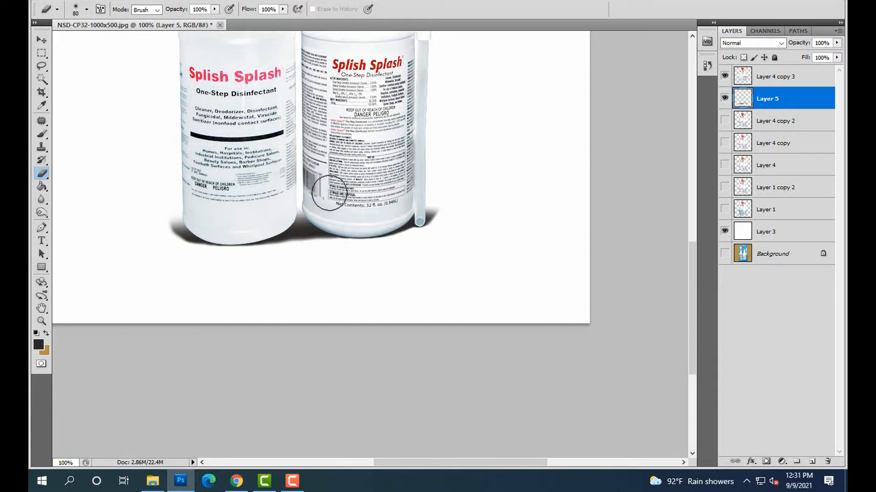
{"action": "key", "text": "bracketright"}
{"action": "key", "text": "bracketright"}
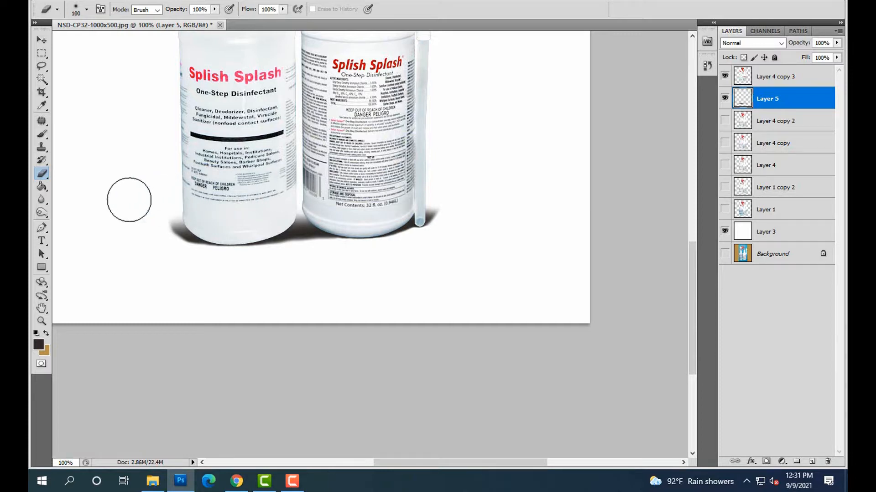
{"action": "key", "text": "bracketright"}
{"action": "key", "text": "bracketright"}
{"action": "key", "text": "bracketleft"}
{"action": "key", "text": "bracketleft"}
{"action": "key", "text": "bracketleft"}
{"action": "key", "text": "bracketleft"}
{"action": "key", "text": "bracketleft"}
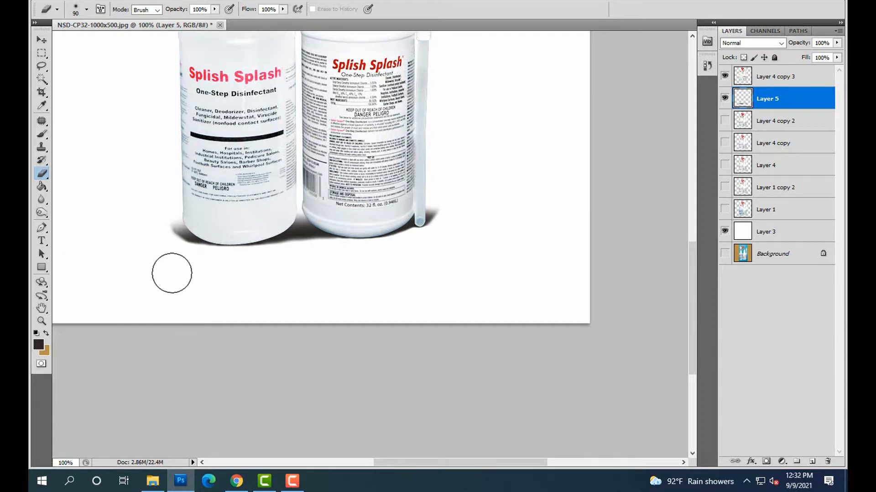
{"action": "key", "text": "bracketleft"}
{"action": "key", "text": "bracketleft"}
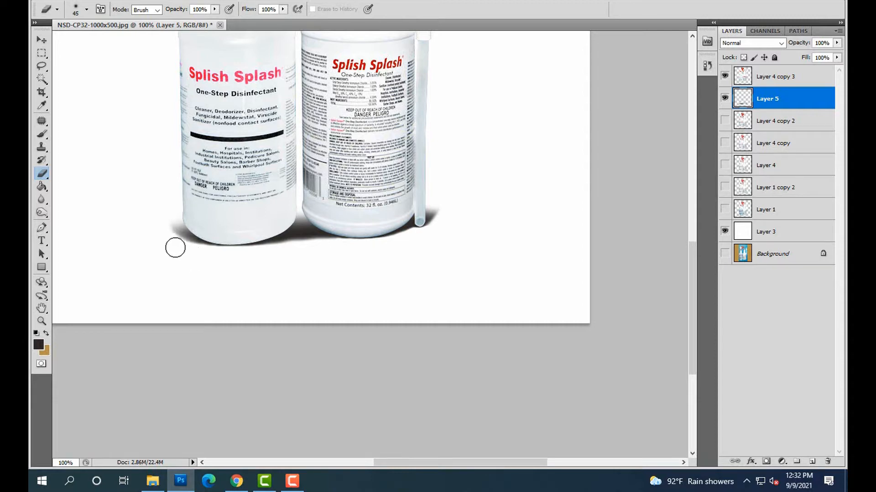
- Soften the shadow in the gap between the two bottles with a 175 px Eraser and check it up close
{"action": "key", "text": "bracketright"}
{"action": "key", "text": "bracketright"}
{"action": "key", "text": "bracketright"}
{"action": "key", "text": "bracketright"}
{"action": "key", "text": "bracketright"}
{"action": "key", "text": "bracketright"}
{"action": "key", "text": "bracketright"}
{"action": "key", "text": "bracketright"}
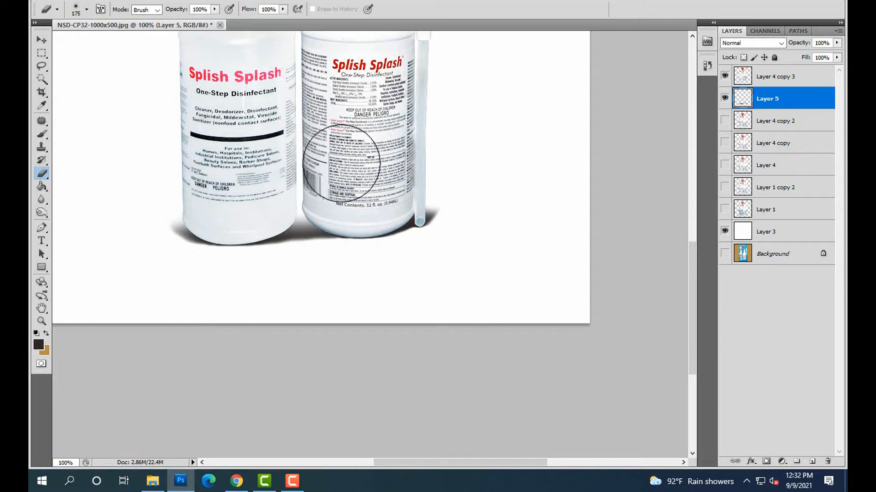
{"action": "key", "text": "bracketright"}
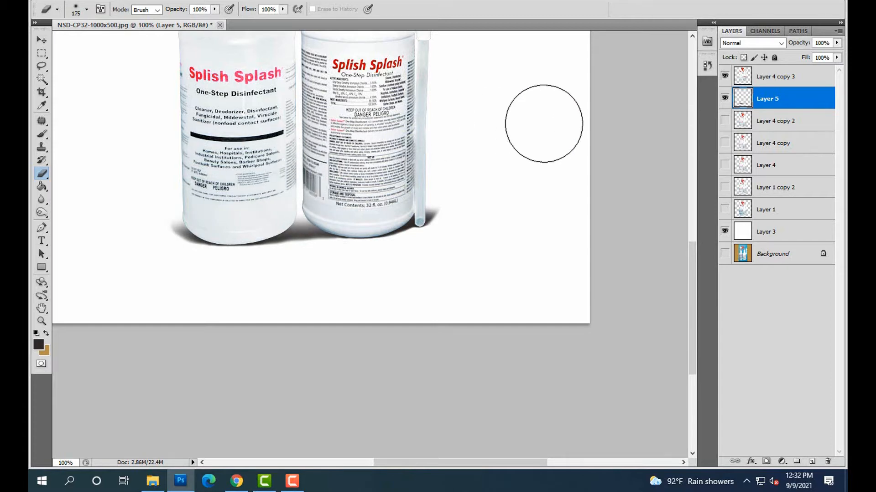
{"action": "key", "text": "ctrl+plus"}
{"action": "key", "text": "bracketleft"}
{"action": "key", "text": "bracketleft"}
{"action": "key", "text": "bracketleft"}
{"action": "key", "text": "bracketleft"}
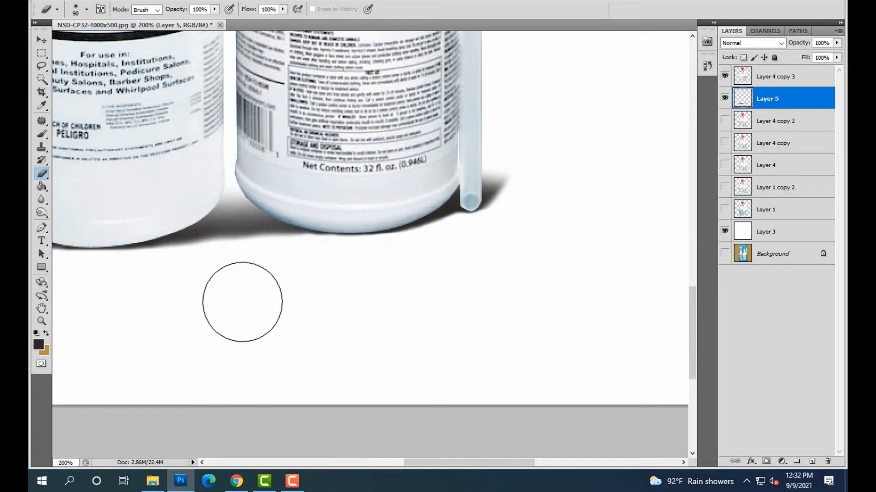
{"action": "key", "text": "ctrl+minus"}
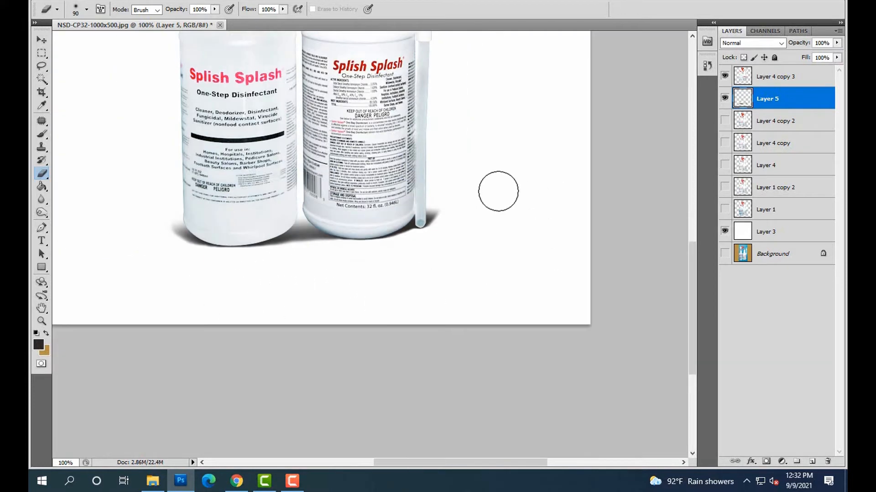
- Fade the shadow beside the dip tube with a 125–150 px Eraser and toggle Layer 5's visibility to compare
{"action": "key", "text": "bracketright"}
{"action": "key", "text": "bracketright"}
{"action": "key", "text": "bracketright"}
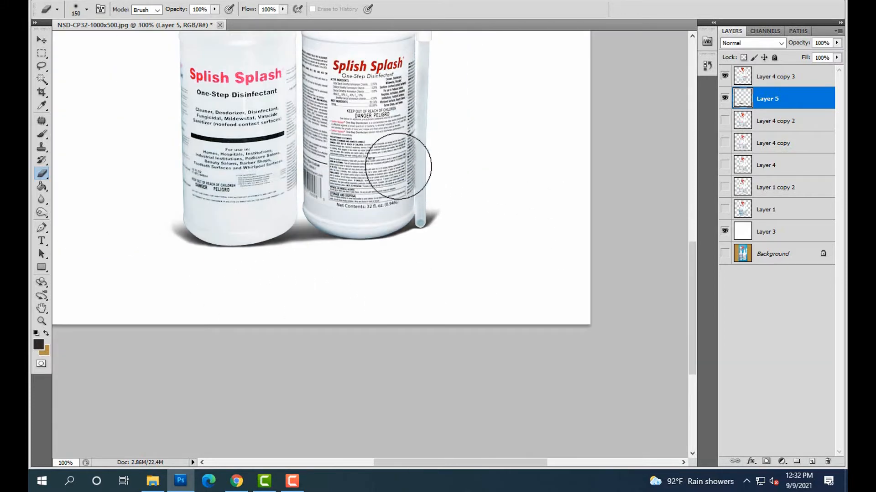
{"action": "key", "text": "bracketleft"}
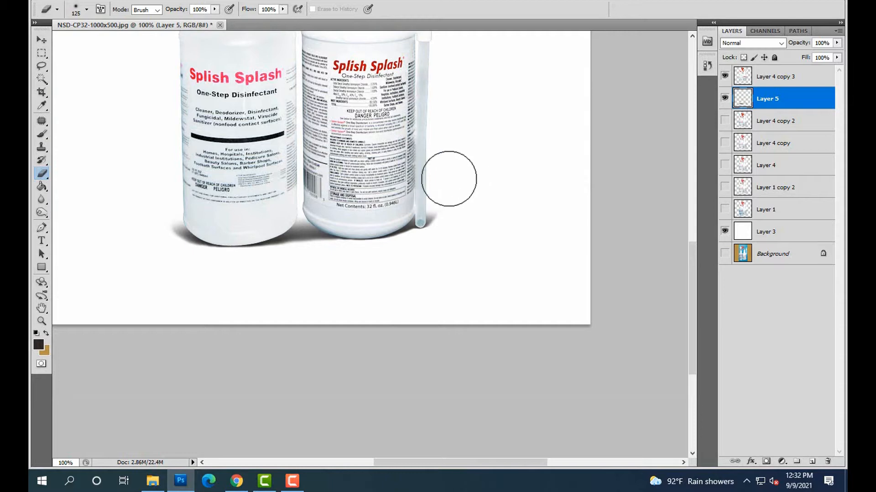
{"action": "key", "text": "ctrl+plus"}
{"action": "left_click", "coordinate": [725, 98]}
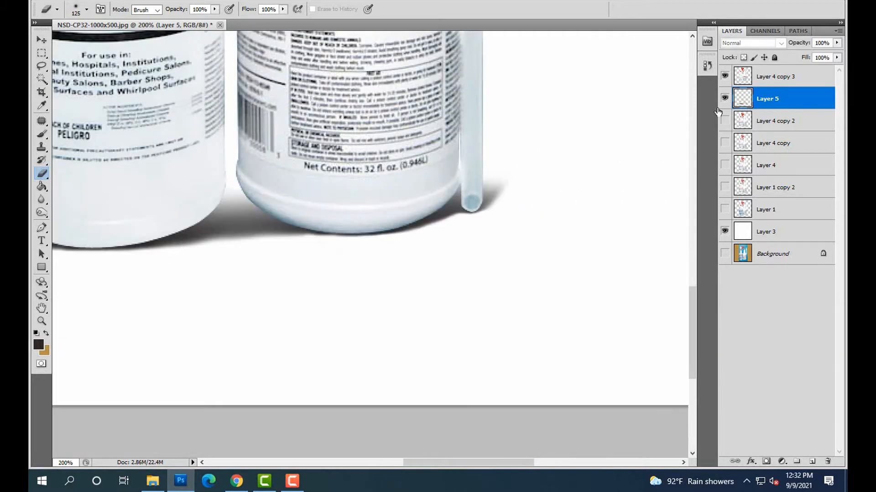
- Soften the shadow's outer end left of the spray bottle further with a 100–150 px Eraser
{"action": "key", "text": "ctrl+minus"}
{"action": "key", "text": "bracketright"}
{"action": "key", "text": "bracketright"}
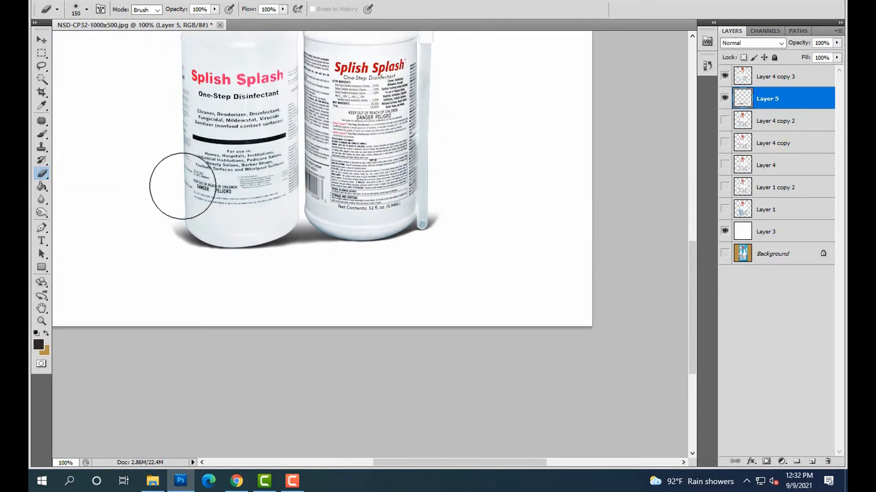
{"action": "key", "text": "bracketleft"}
{"action": "key", "text": "bracketleft"}
{"action": "key", "text": "bracketleft"}
{"action": "key", "text": "bracketleft"}
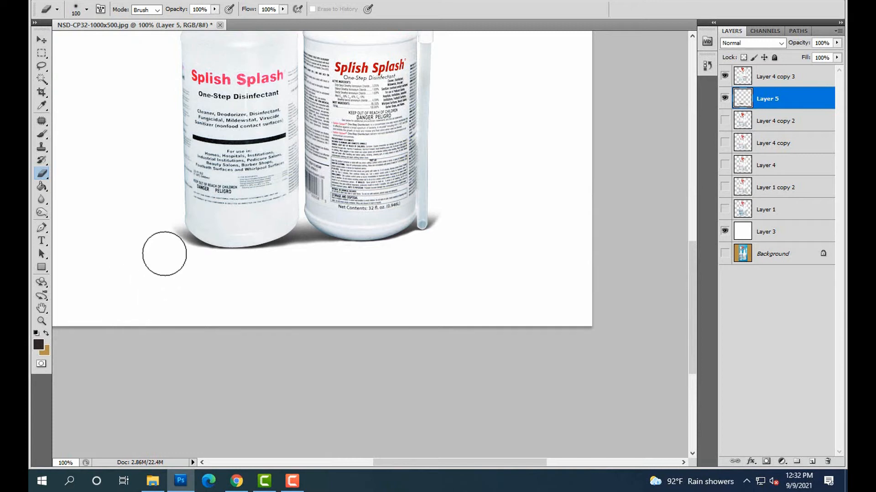
{"action": "key", "text": "bracketright"}
{"action": "key", "text": "bracketright"}
{"action": "key", "text": "bracketright"}
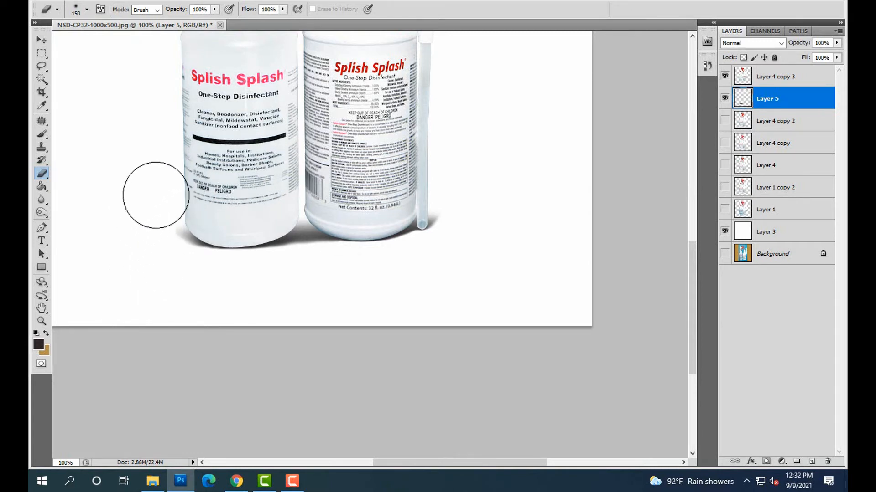
{"action": "key", "text": "bracketright"}
- Refine the remaining shadow around the bottle bases and dip tube with the Eraser at sizes between 80 and 150 px
{"action": "key", "text": "bracketleft"}
{"action": "key", "text": "bracketleft"}
{"action": "key", "text": "bracketleft"}
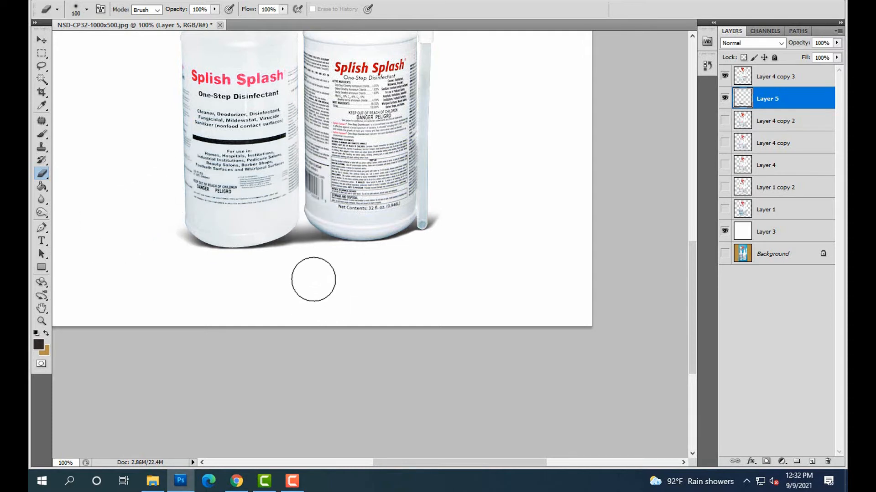
{"action": "key", "text": "bracketleft"}
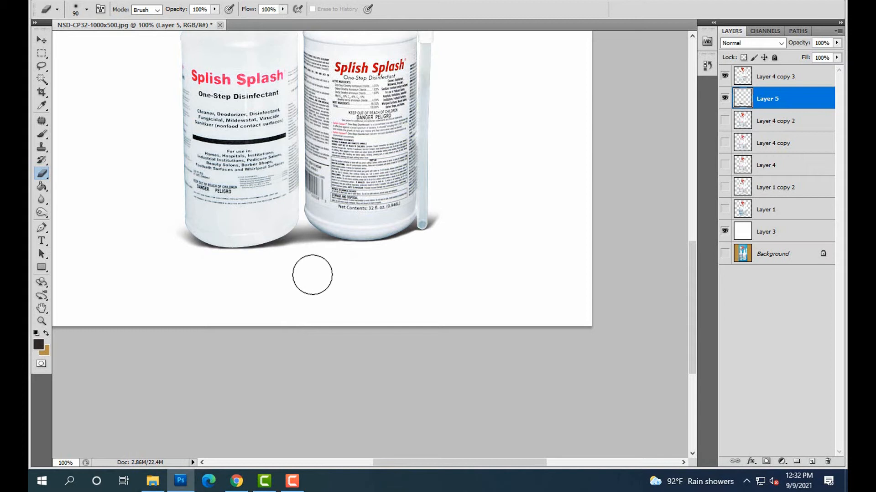
{"action": "key", "text": "bracketleft"}
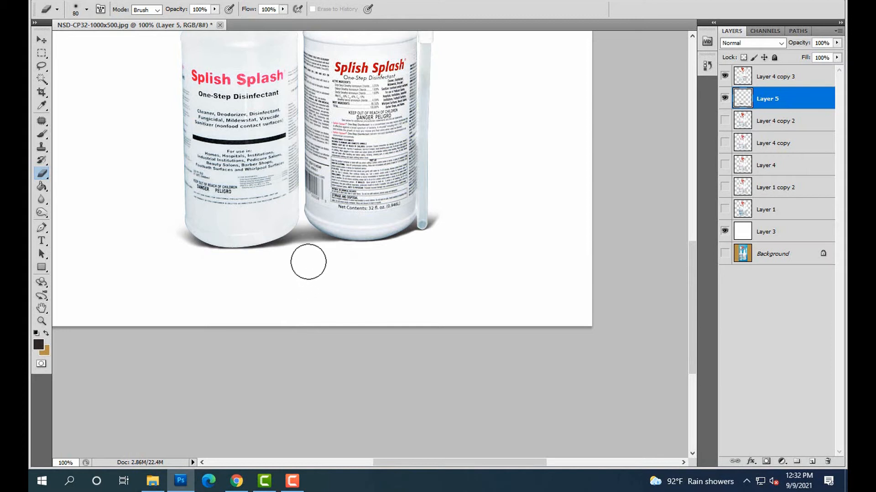
{"action": "key", "text": "bracketleft"}
{"action": "key", "text": "bracketleft"}
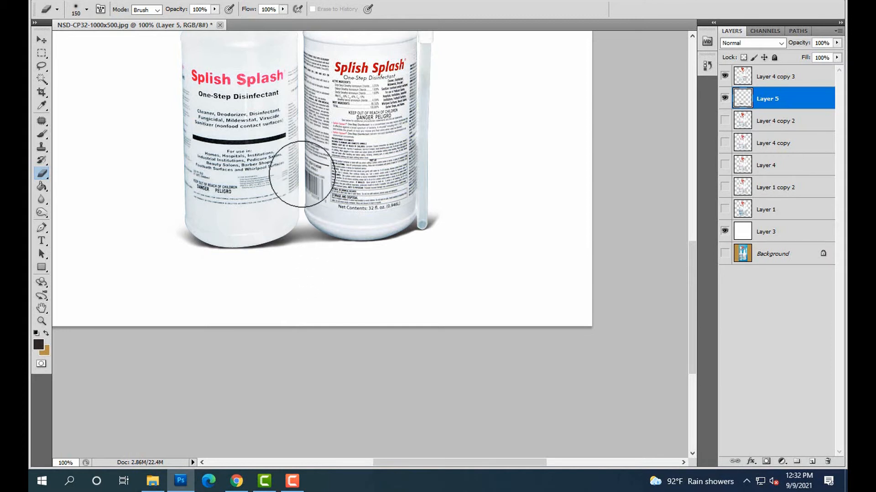
{"action": "scroll", "coordinate": [293, 176], "scroll_direction": "up", "scroll_amount": 1}
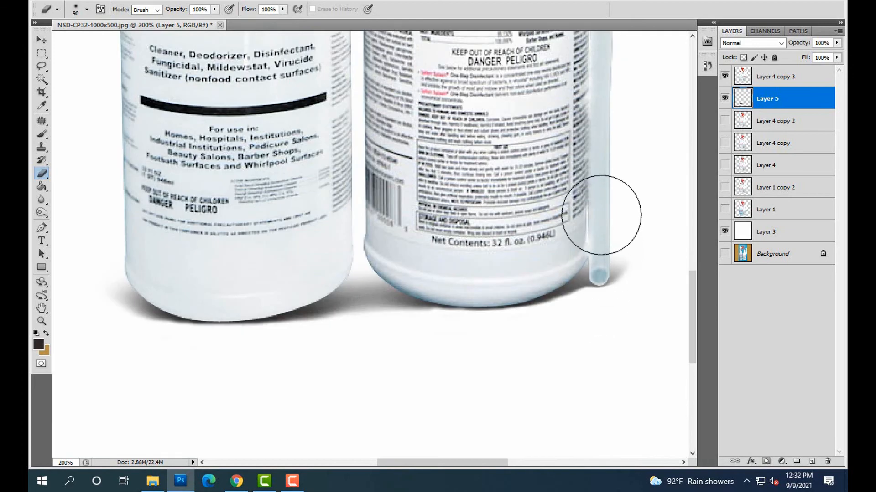
{"action": "key", "text": "bracketright"}
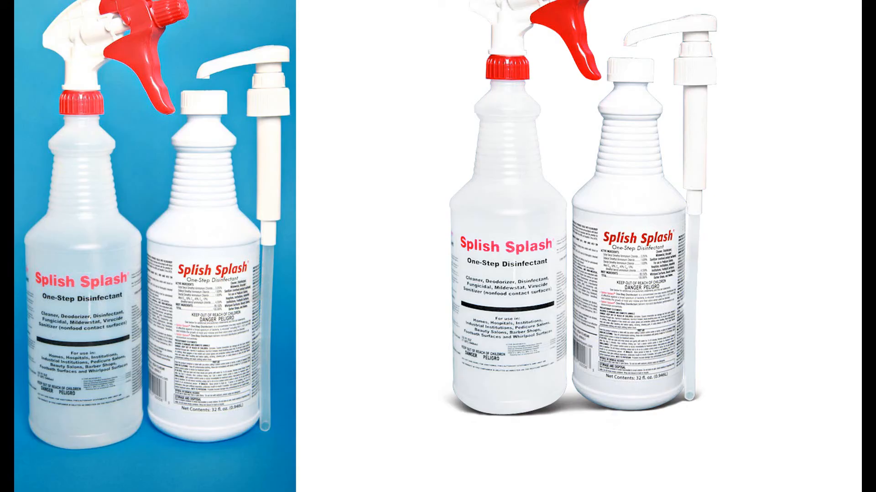